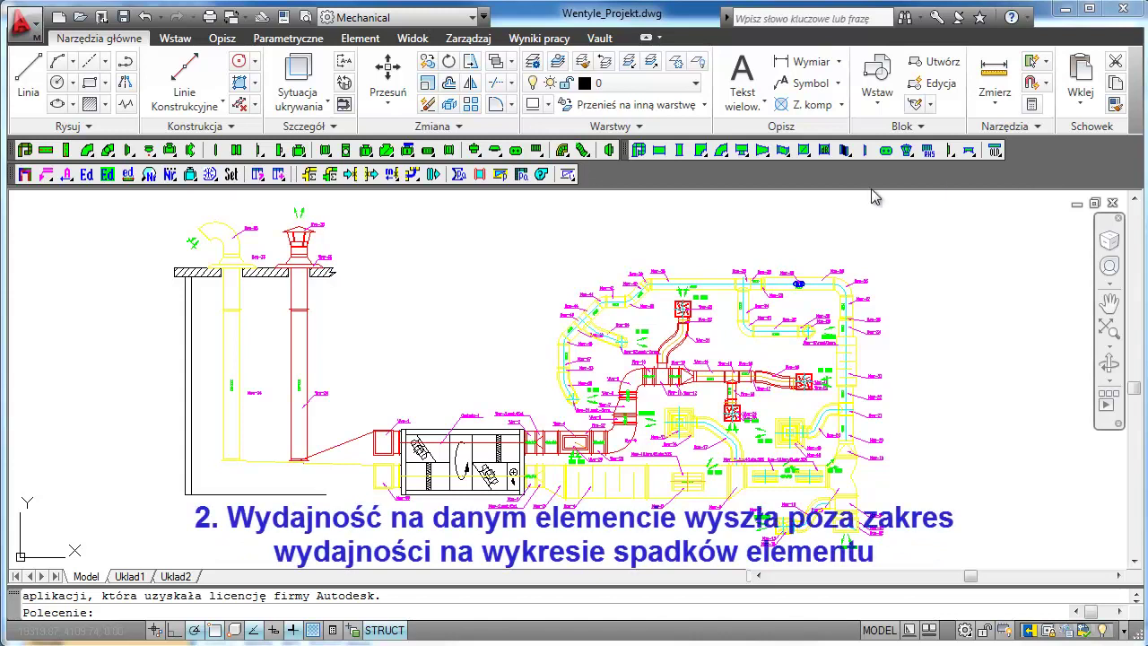
# Step: Run the Wentyle 'Obliczenia dPa' calculation and dismiss the Informacje and rescaling-reminder messages
pyautogui.click(458, 175)
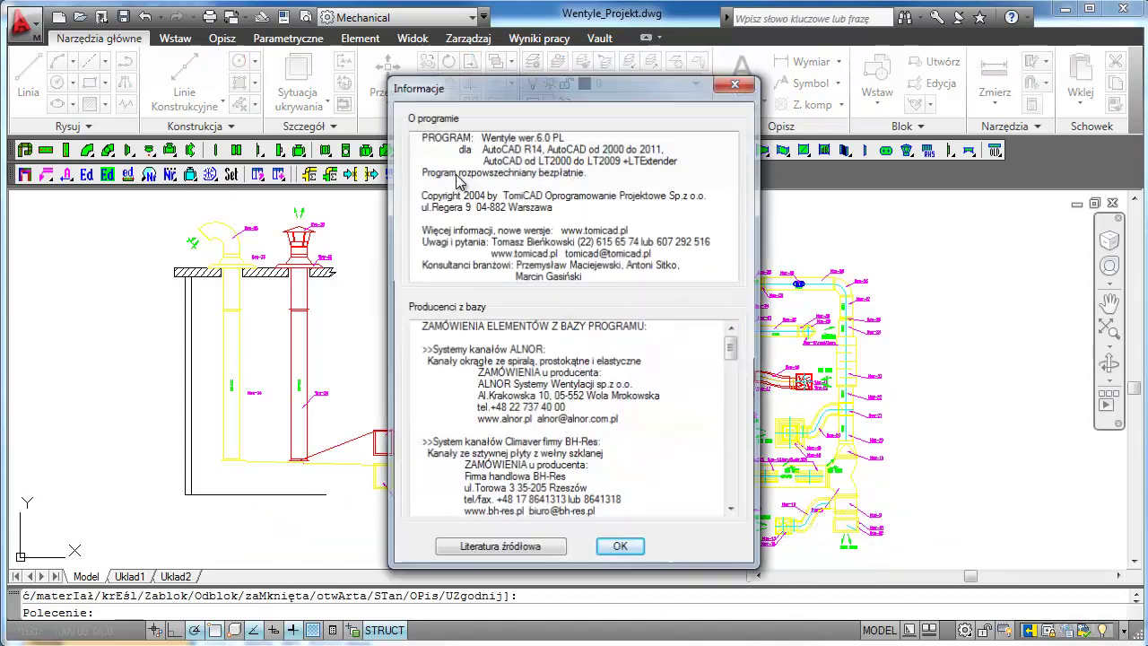
pyautogui.click(627, 548)
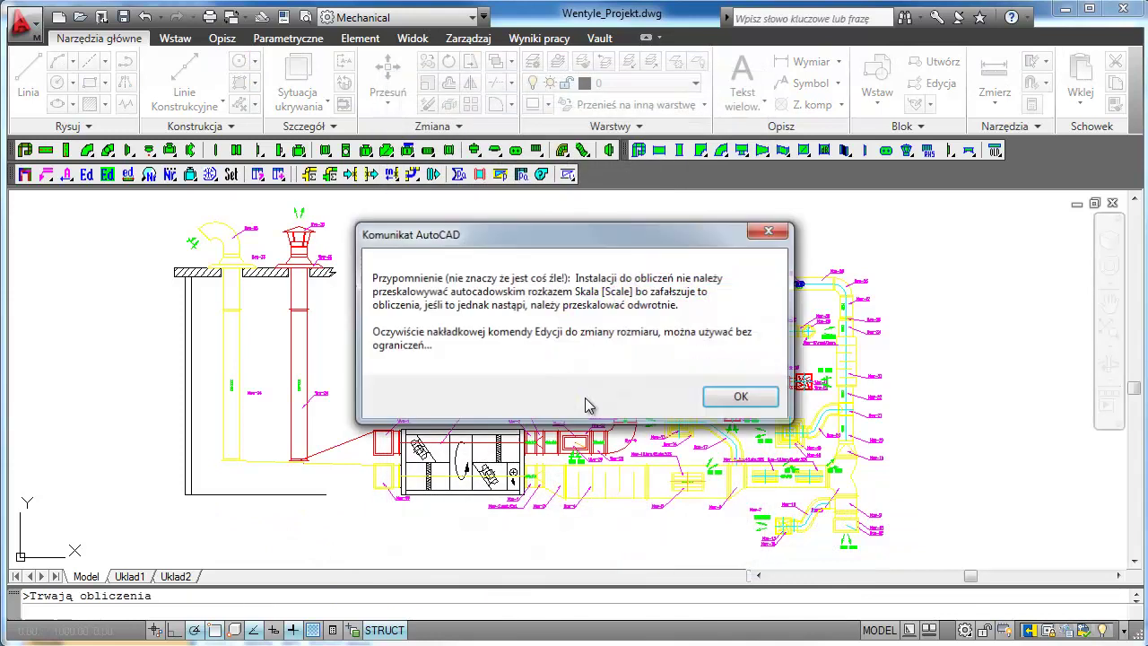
pyautogui.click(740, 396)
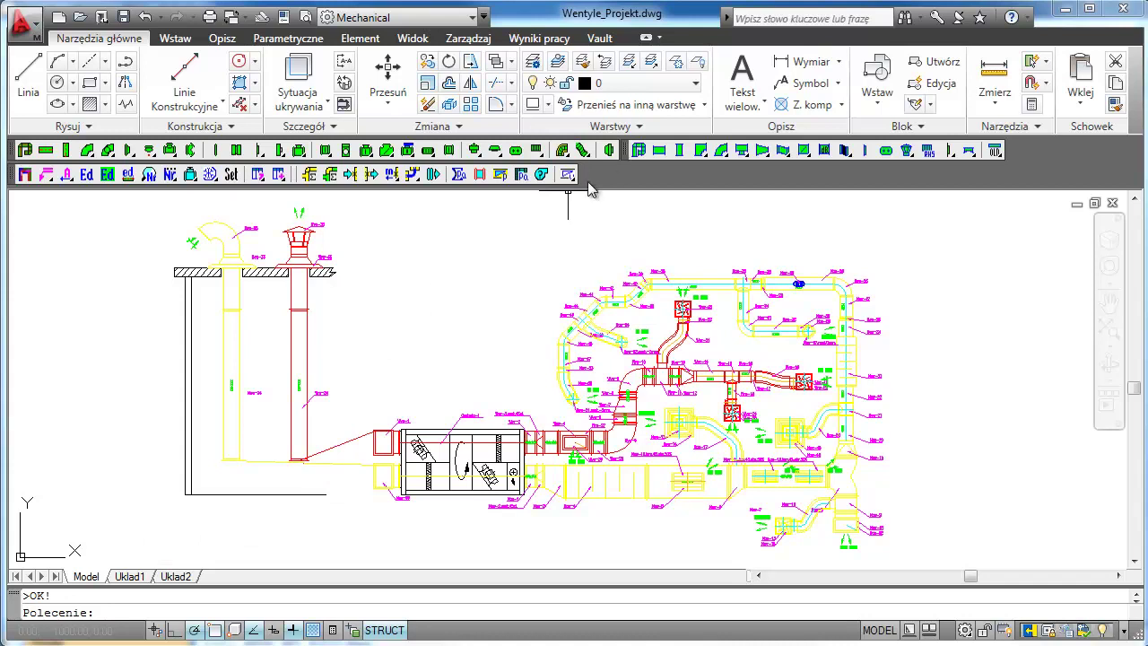
# Step: Highlight in red all elements with zero pressure drop after calculation
pyautogui.click(481, 175)
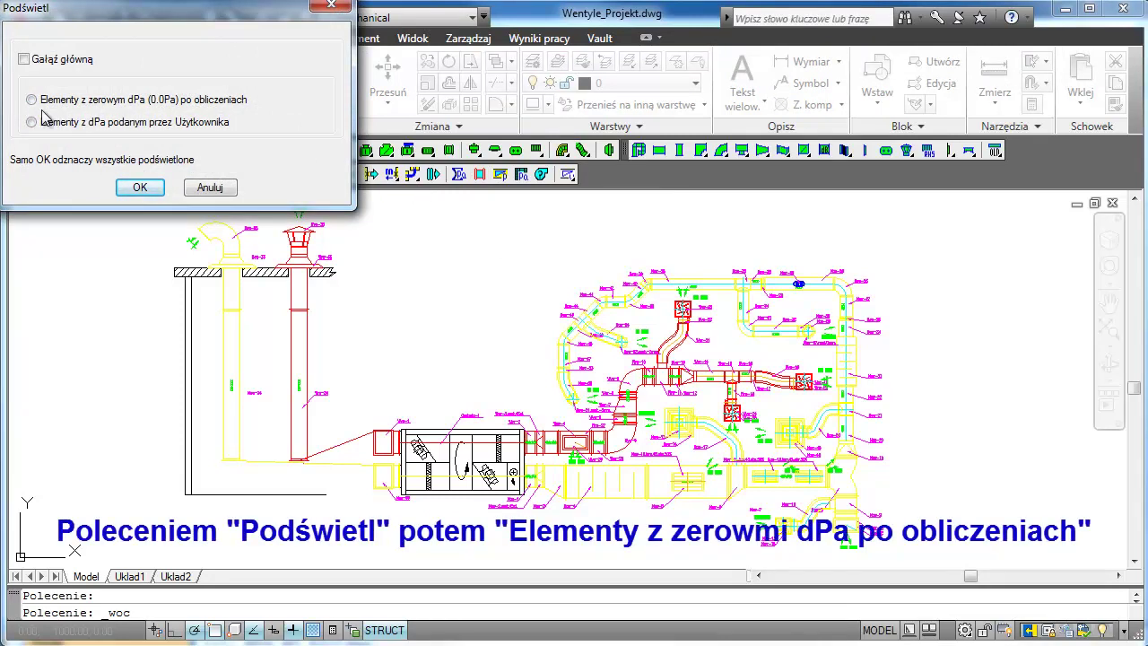
pyautogui.click(139, 188)
pyautogui.scroll(3, 179, 242)
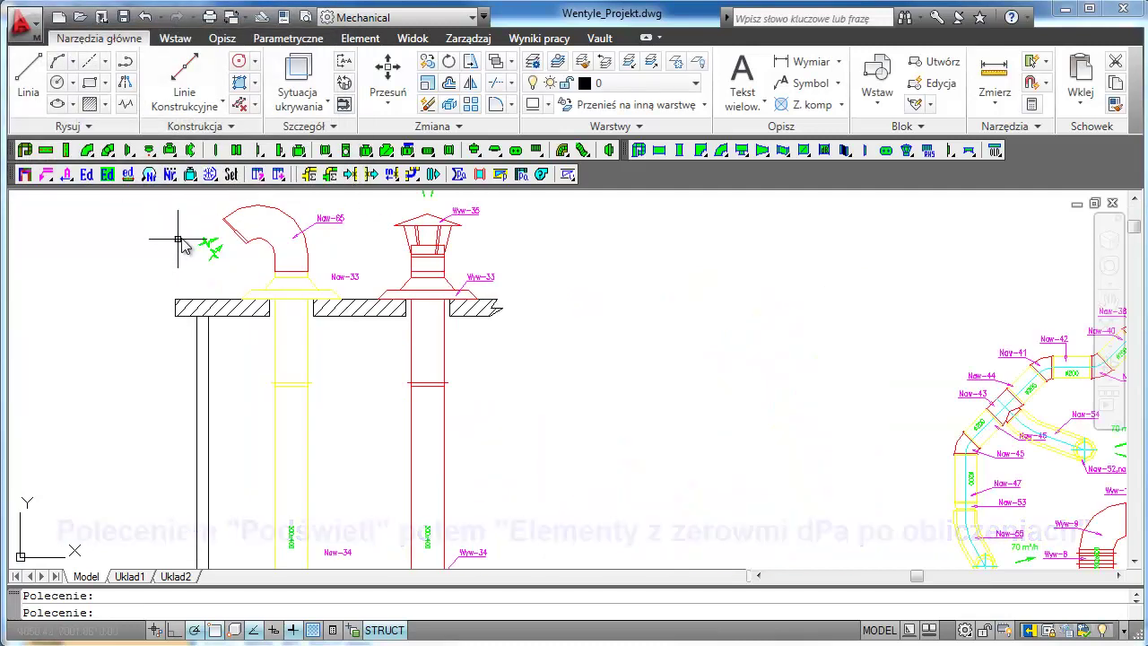
# Step: Inspect the red-marked supply ducts around the air-handling unit and roof vents
pyautogui.moveTo(328, 436); pyautogui.dragTo(224, 274, button='middle')
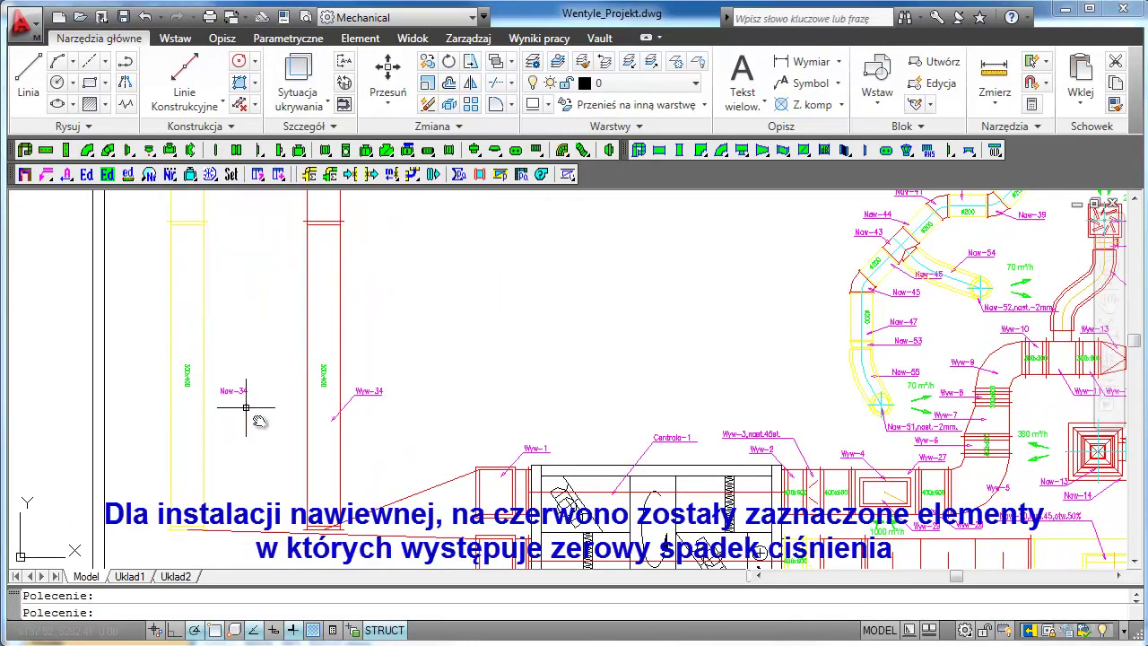
pyautogui.moveTo(258, 420); pyautogui.dragTo(81, 244, button='middle')
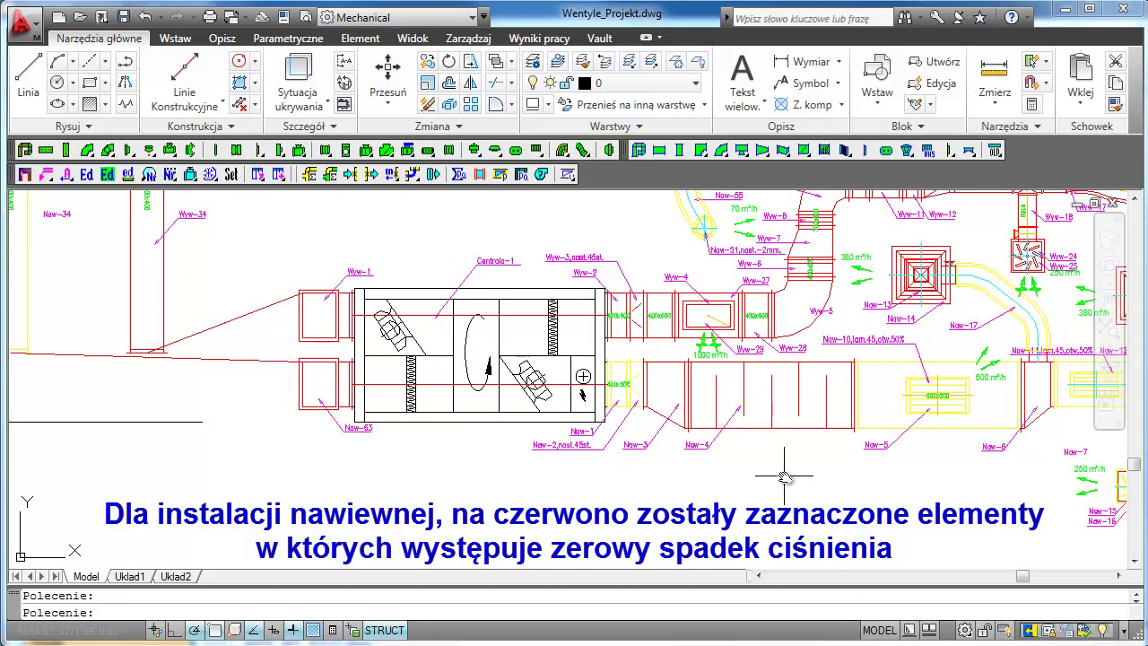
pyautogui.moveTo(784, 476); pyautogui.dragTo(444, 534, button='middle')
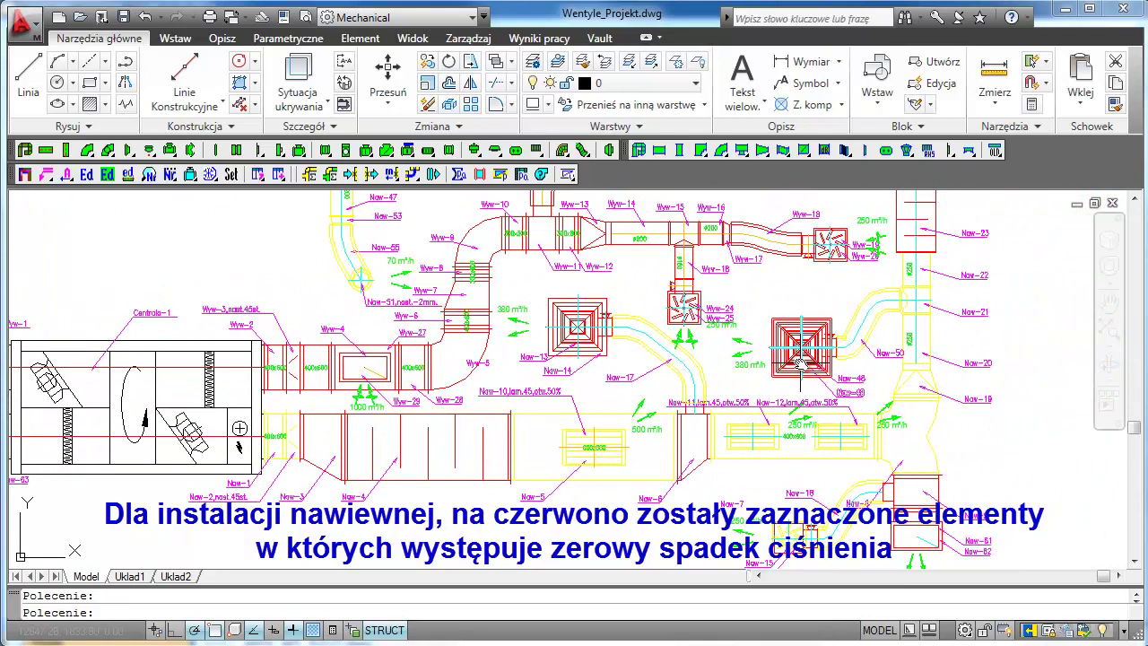
pyautogui.scroll(-2, 749, 465)
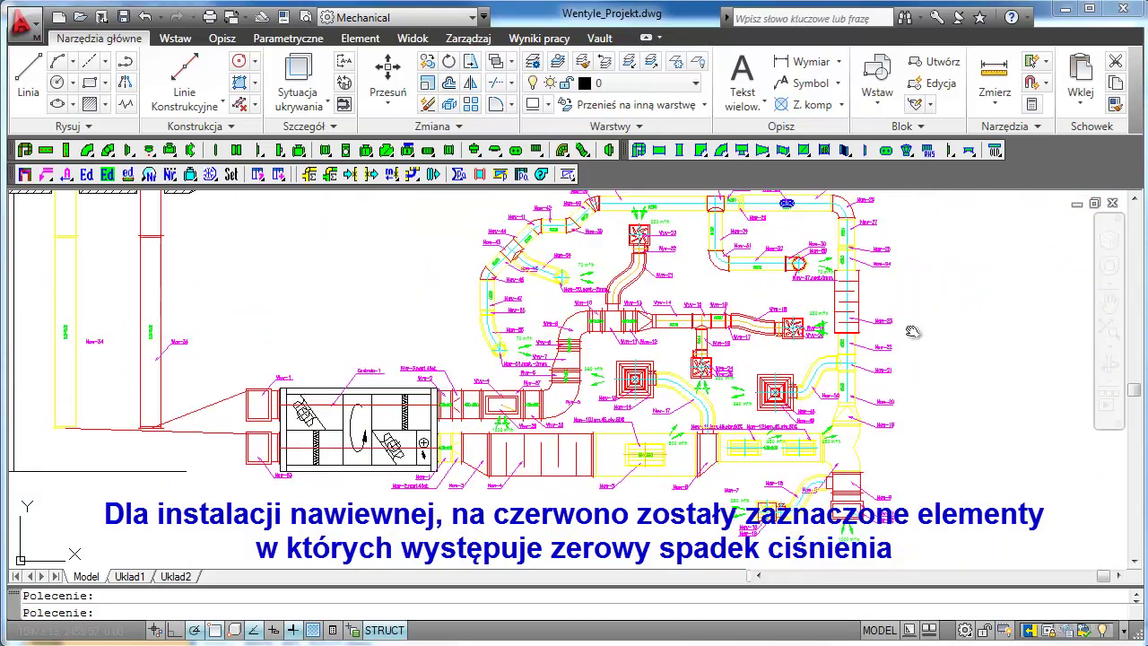
pyautogui.moveTo(912, 332); pyautogui.dragTo(929, 459, button='middle')
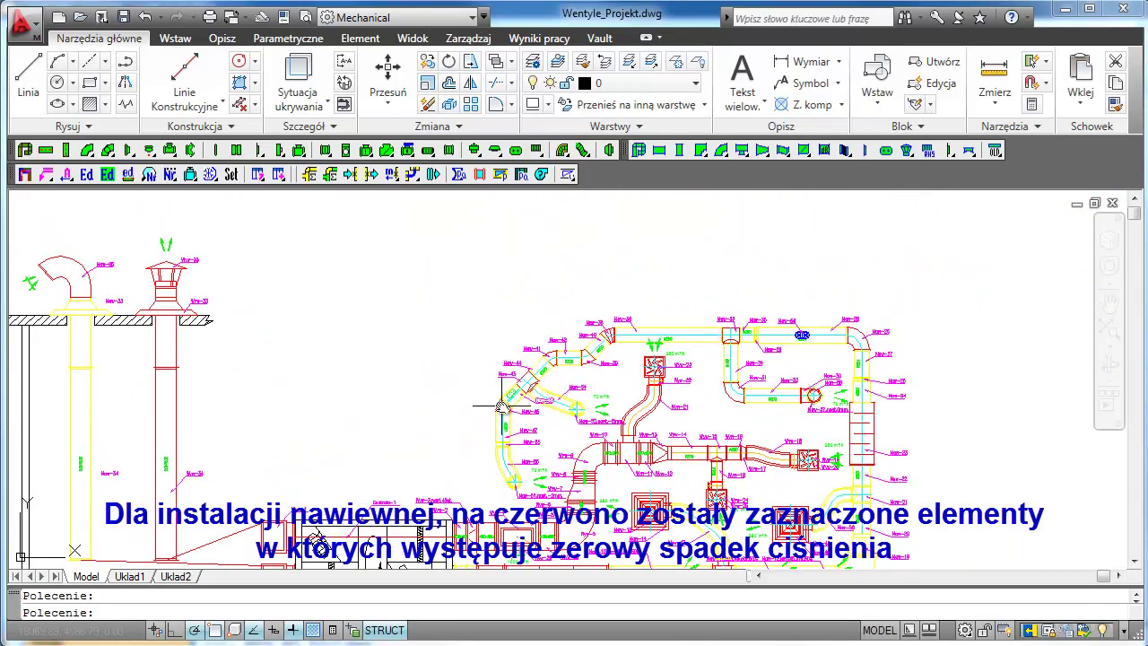
pyautogui.scroll(2, 317, 344)
pyautogui.scroll(1, 317, 343)
pyautogui.scroll(3, 317, 343)
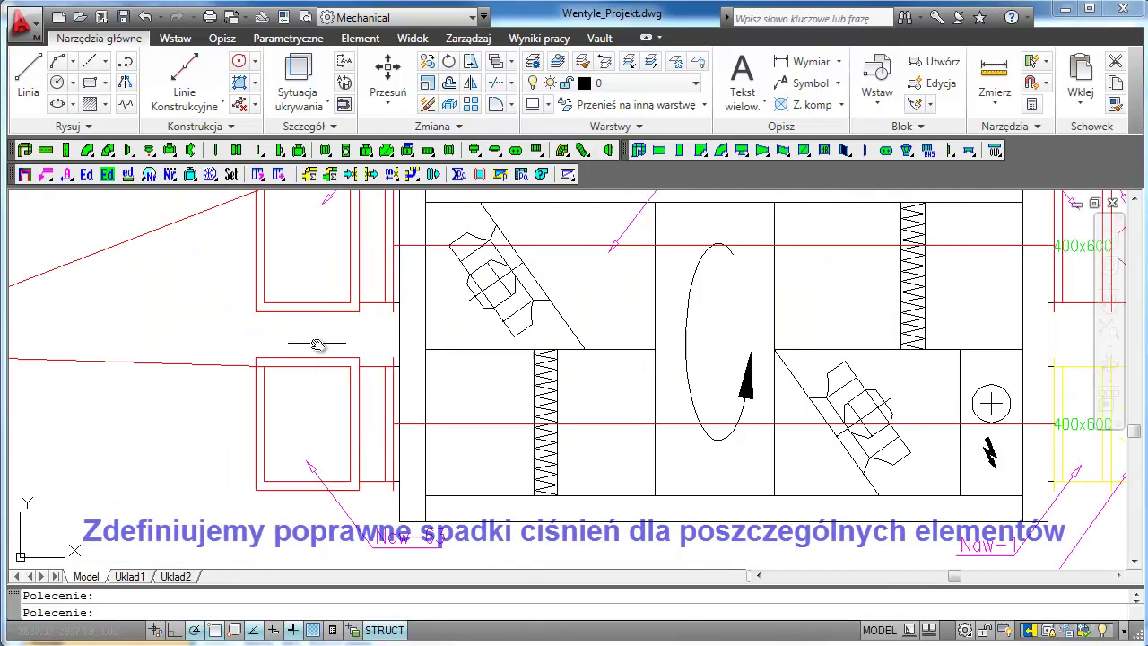
# Step: Open the element pressure-drop data for the 400x600 Naw-63 elbow and its Kalkulator
pyautogui.click(503, 179)
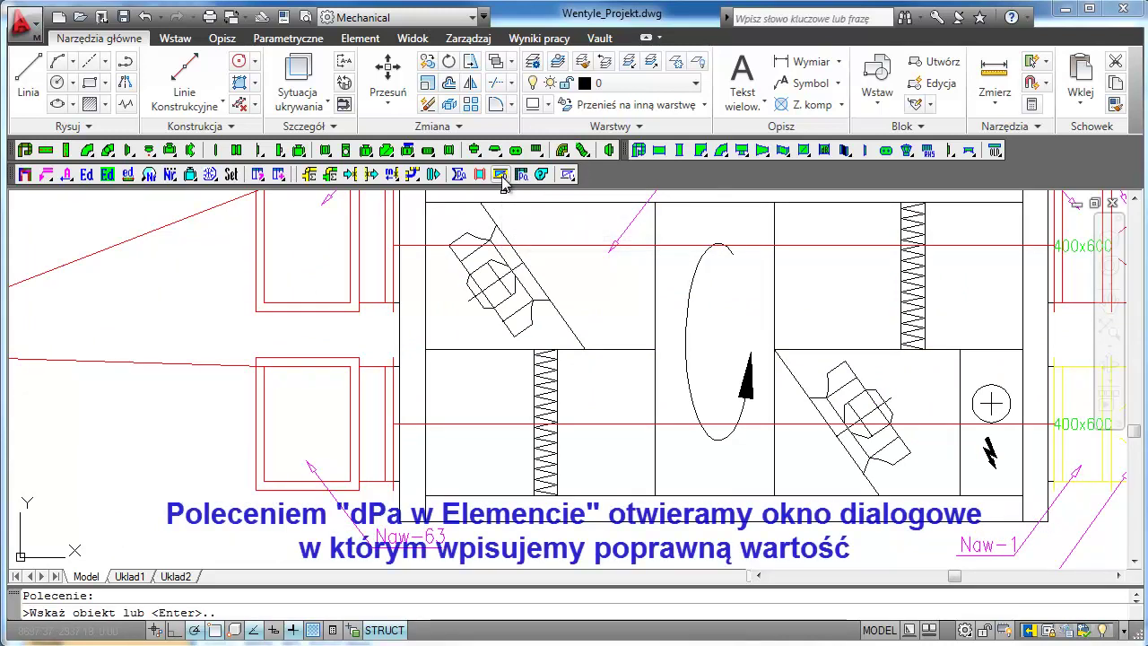
pyautogui.click(283, 376)
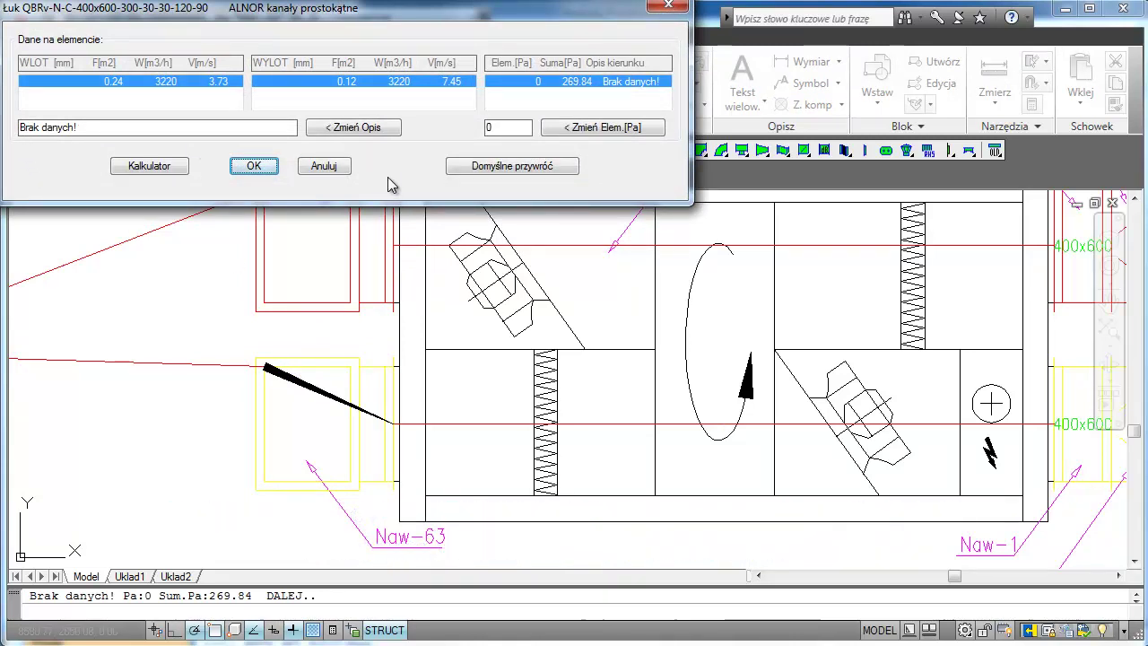
pyautogui.click(177, 173)
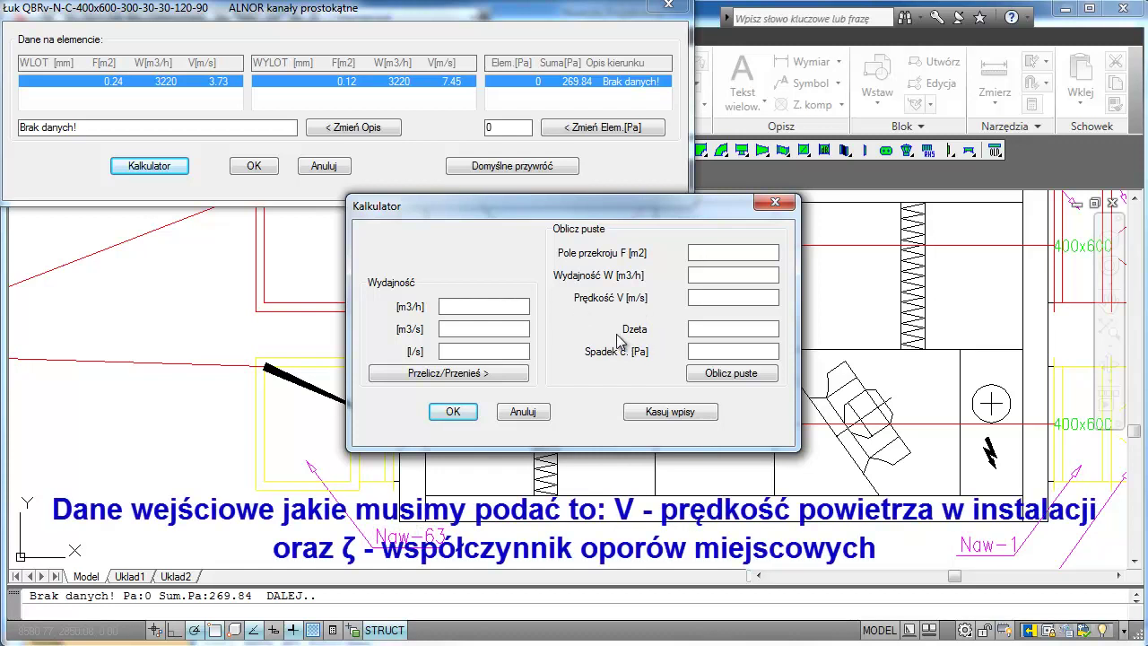
# Step: Calculate the elbow's drop as 65.28 Pa from 8 m/s air speed and zeta 1.70
pyautogui.write('8')
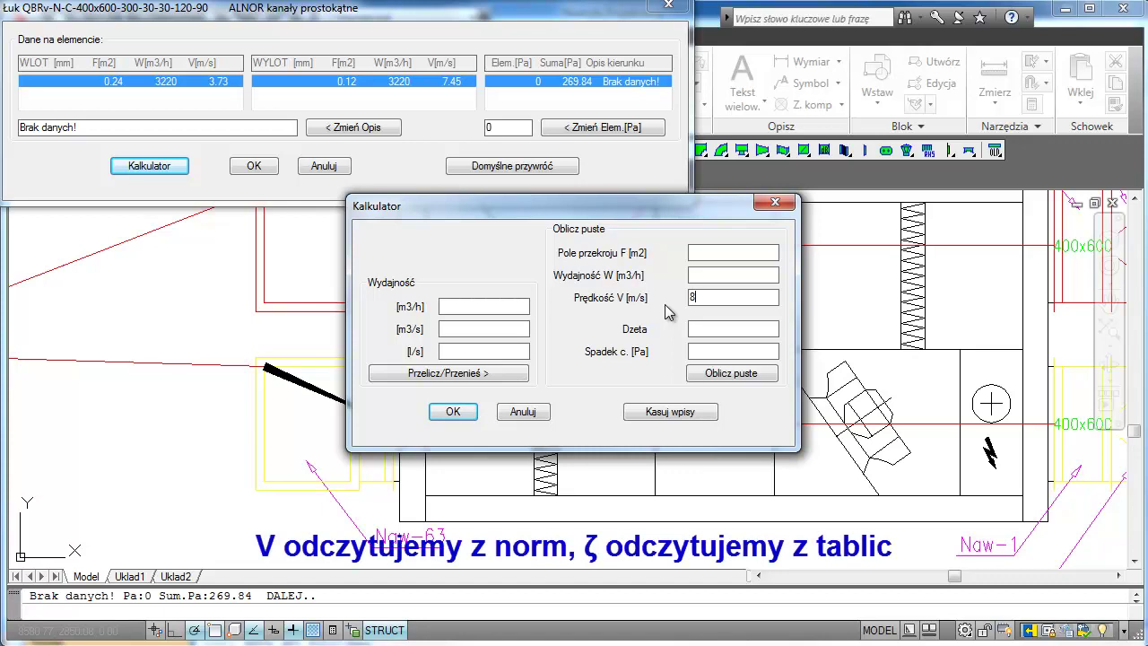
pyautogui.click(698, 330)
pyautogui.write('.70')
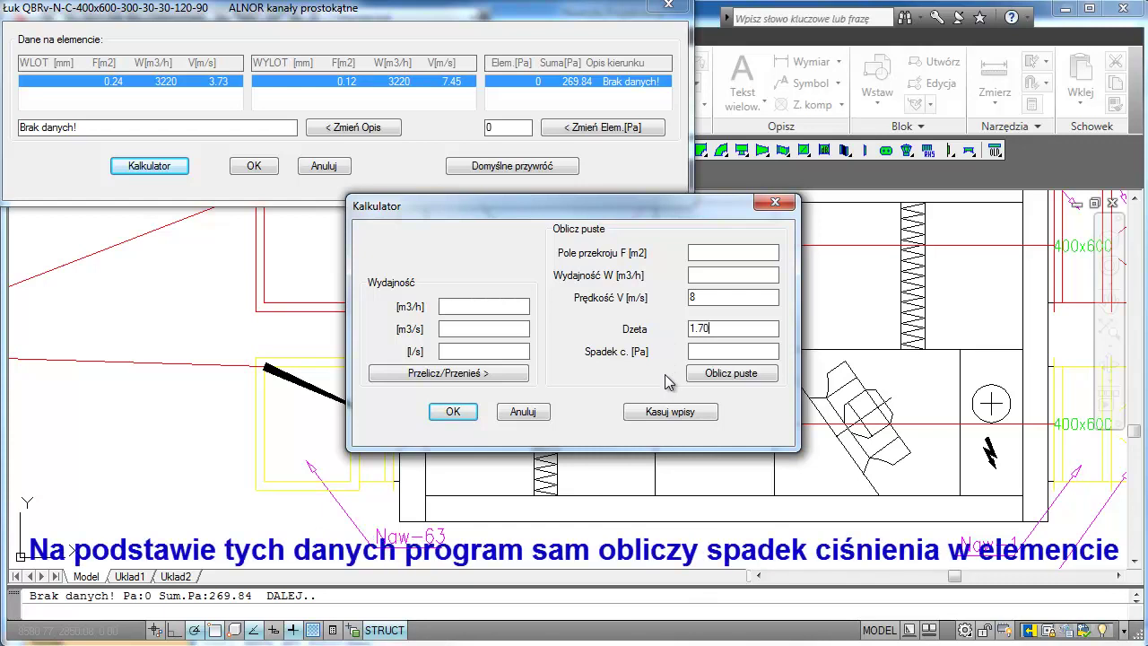
pyautogui.click(743, 378)
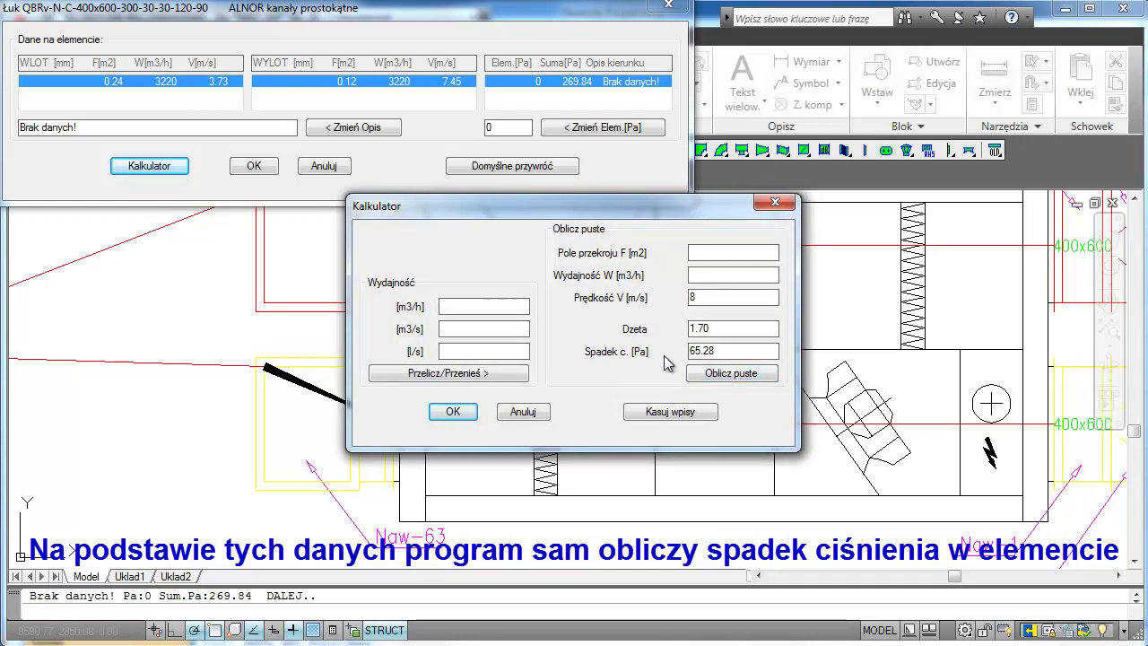
pyautogui.click(455, 416)
pyautogui.write('65')
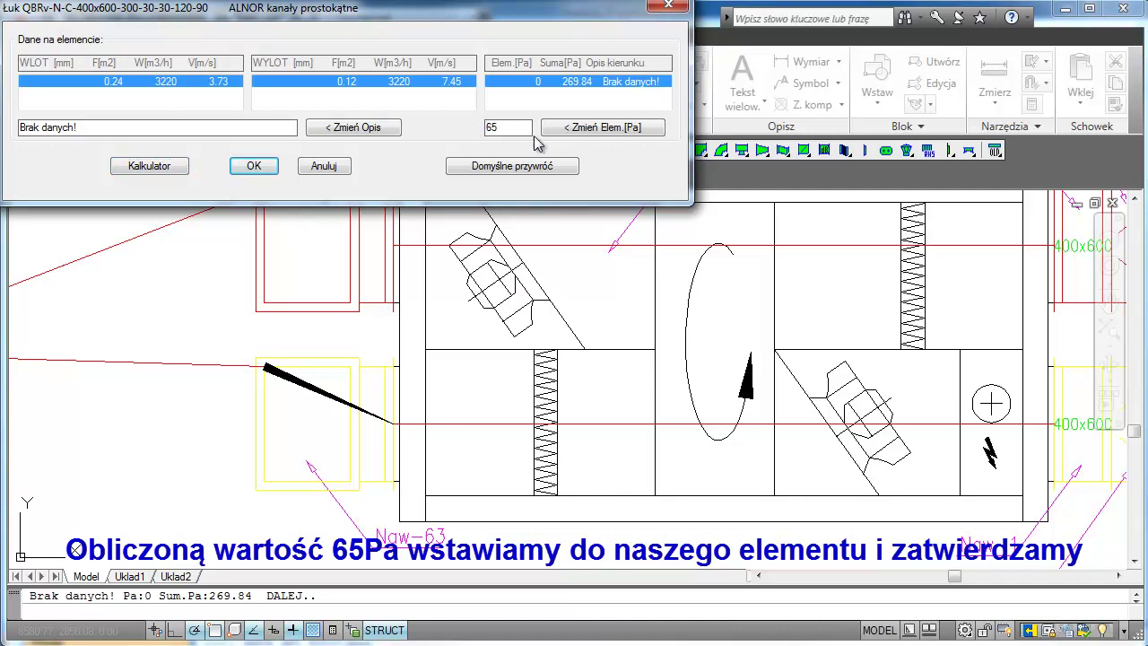
# Step: Set the Naw-63 elbow's Elem.[Pa] to 65 and accept the manual-change warning
pyautogui.click(619, 131)
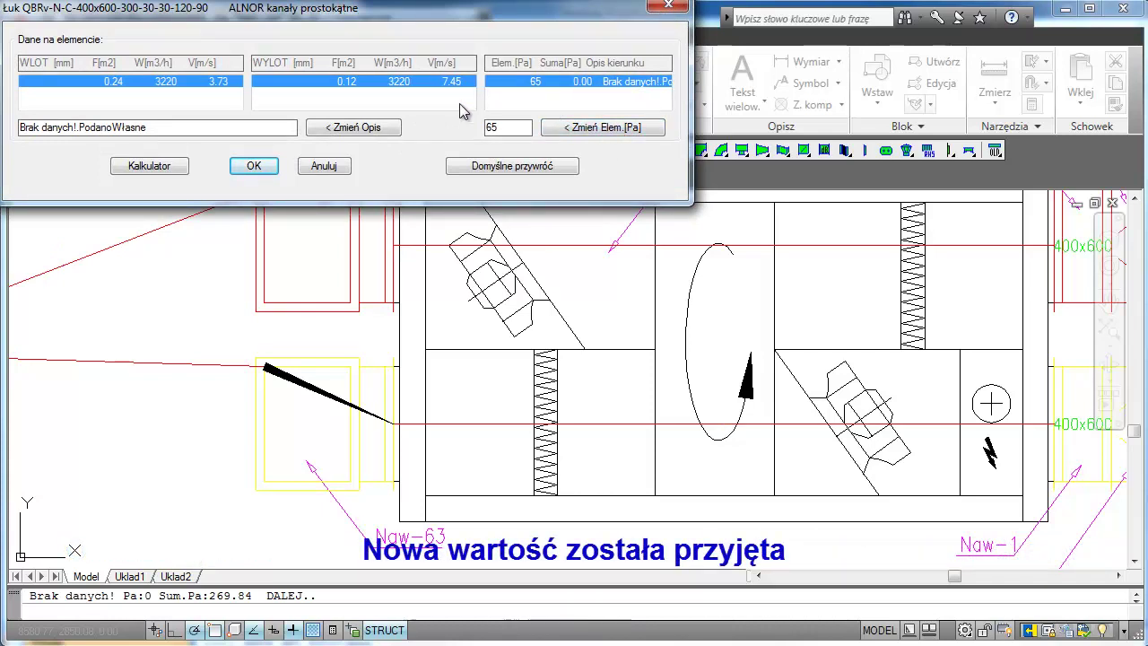
pyautogui.click(269, 172)
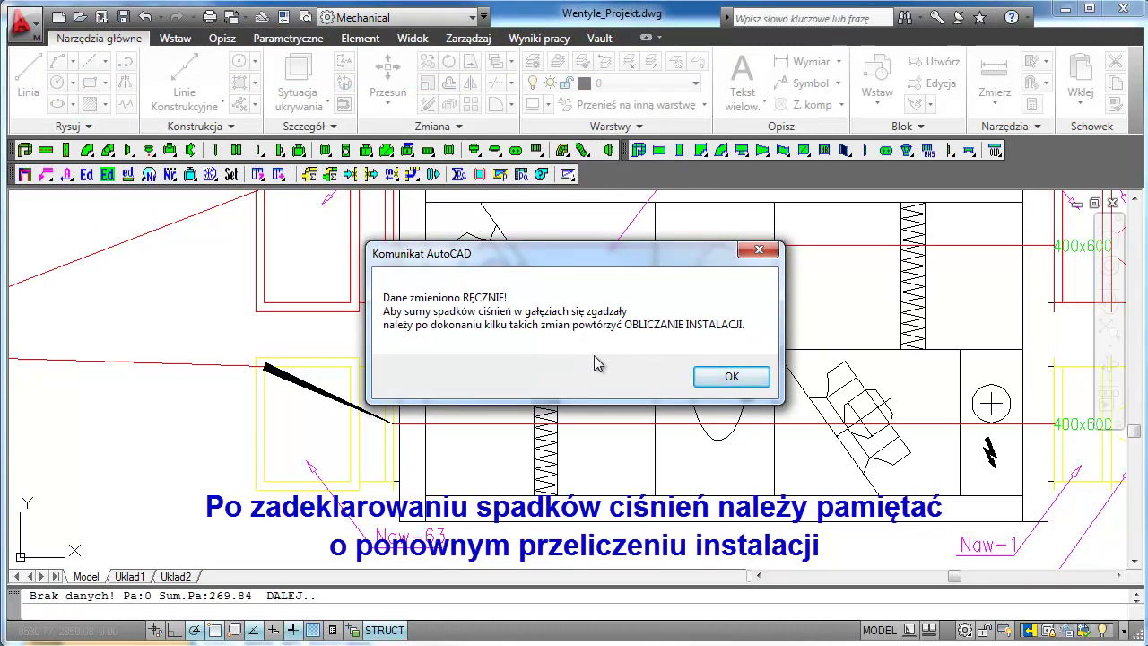
pyautogui.click(730, 381)
pyautogui.moveTo(161, 469); pyautogui.dragTo(81, 414, button='middle')
# Step: Give the asymmetric 600x400–600x600 reduction Naw-3 a manual 5 Pa pressure drop
pyautogui.scroll(-2, 78, 399)
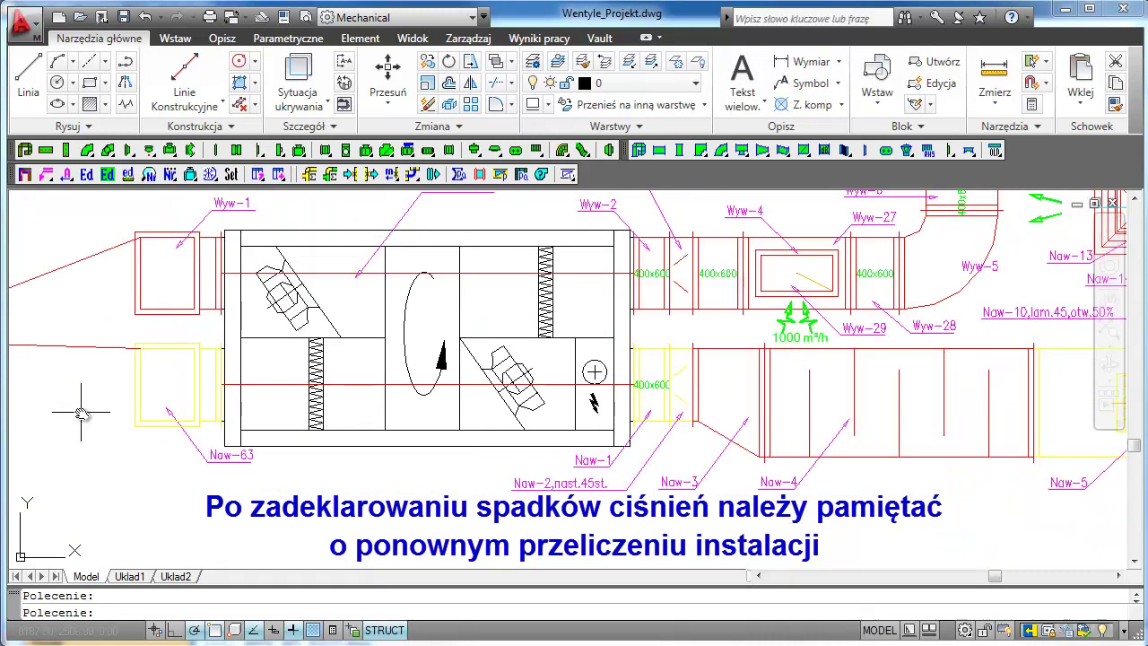
pyautogui.moveTo(659, 516); pyautogui.dragTo(444, 513, button='middle')
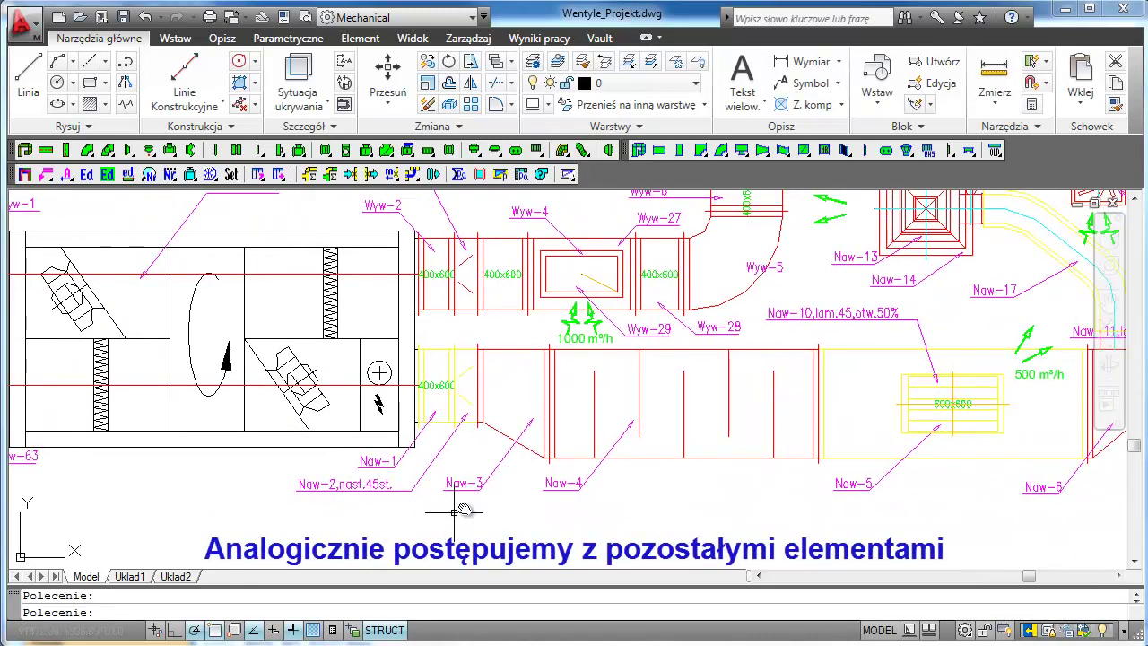
pyautogui.click(500, 176)
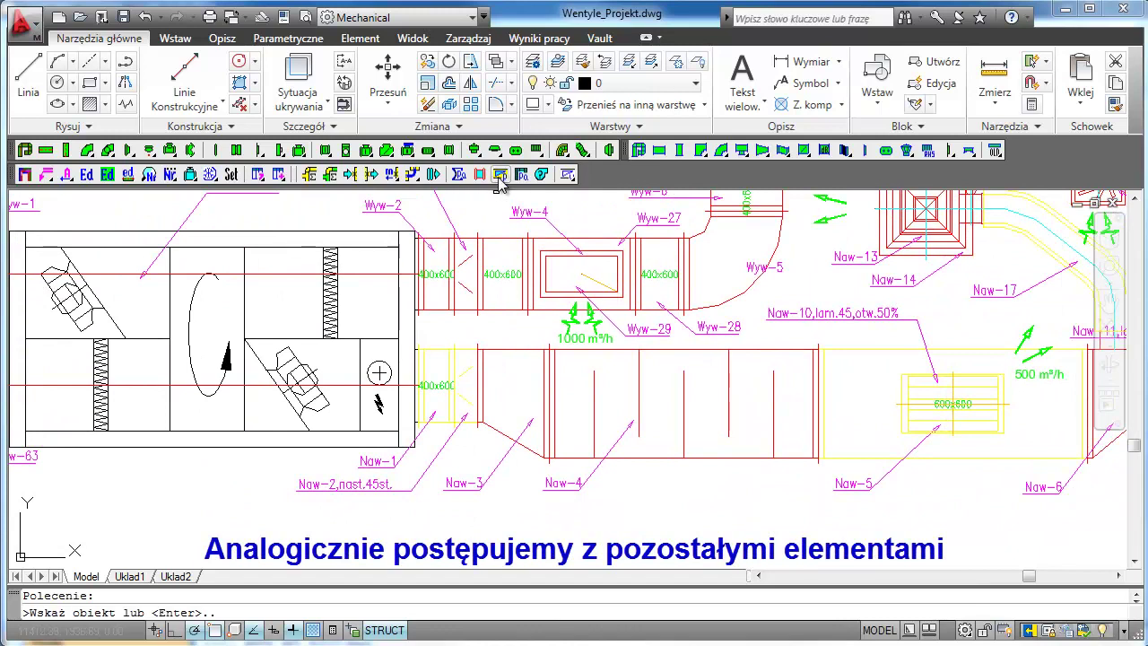
pyautogui.click(498, 351)
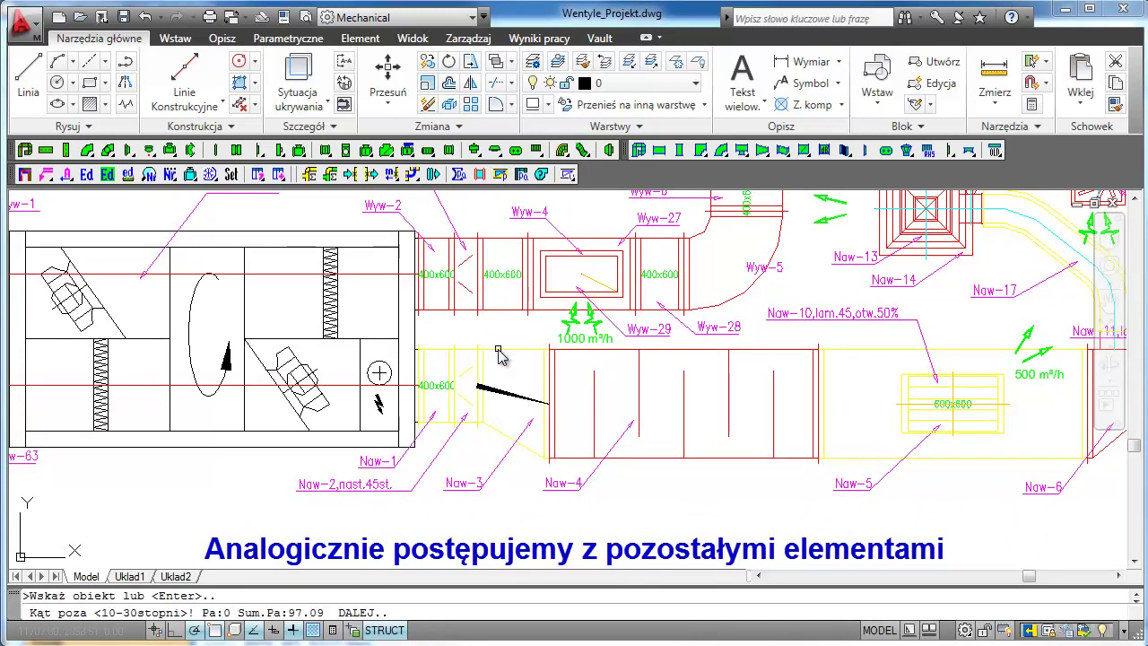
pyautogui.press('Return')
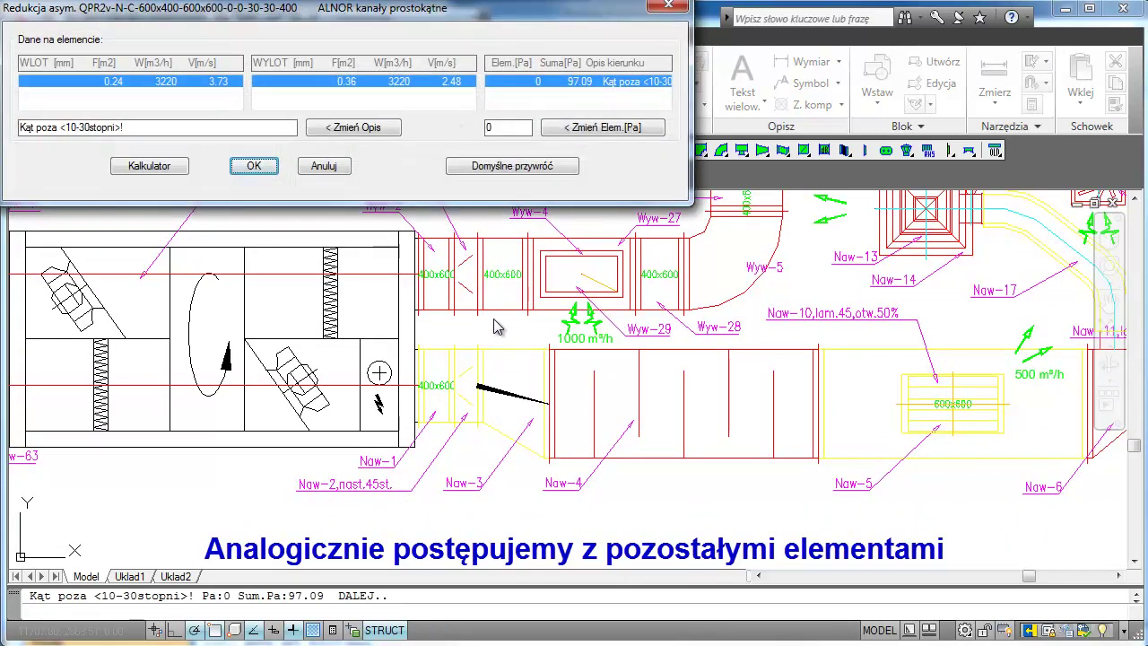
pyautogui.moveTo(503, 131); pyautogui.dragTo(478, 133)
pyautogui.write('5')
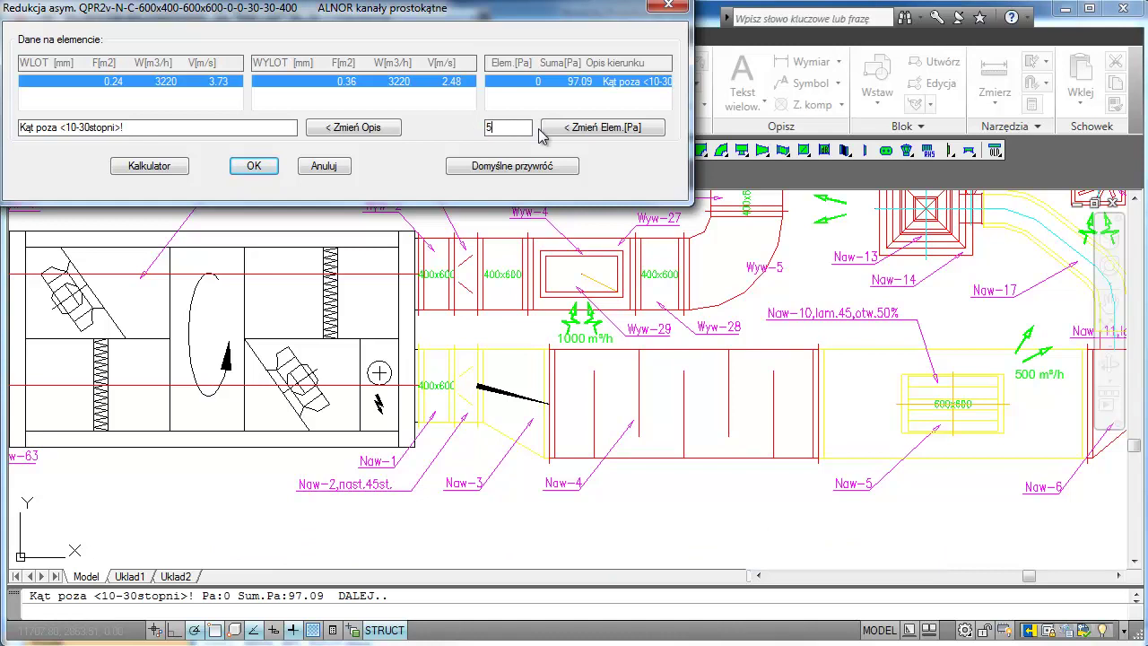
pyautogui.click(574, 133)
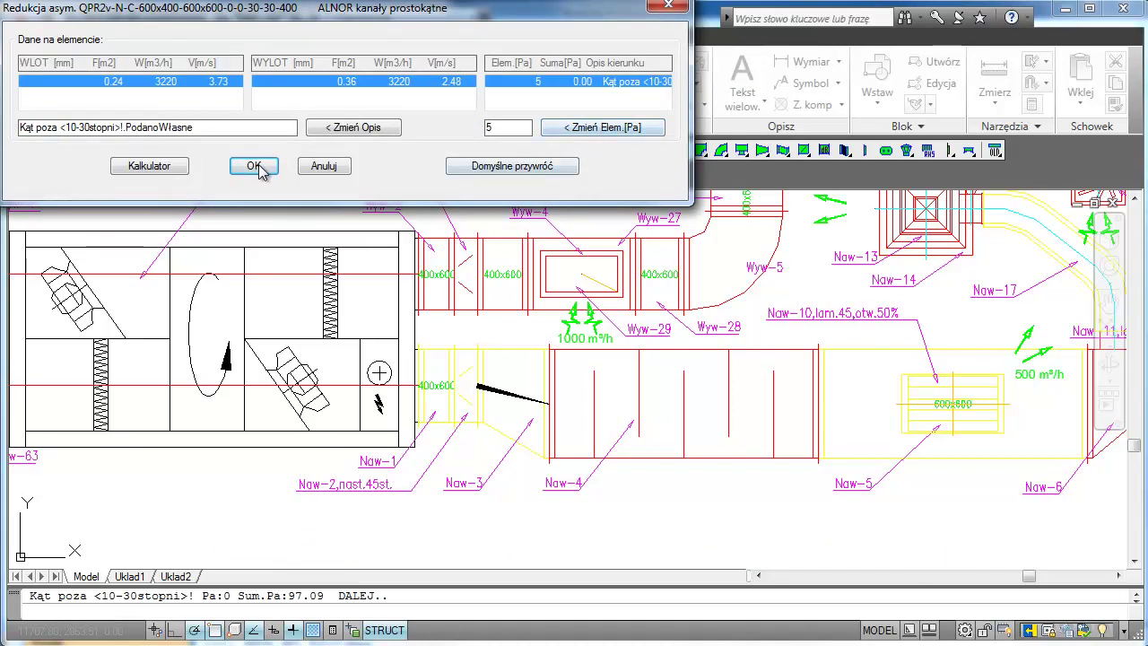
pyautogui.click(255, 167)
pyautogui.click(727, 376)
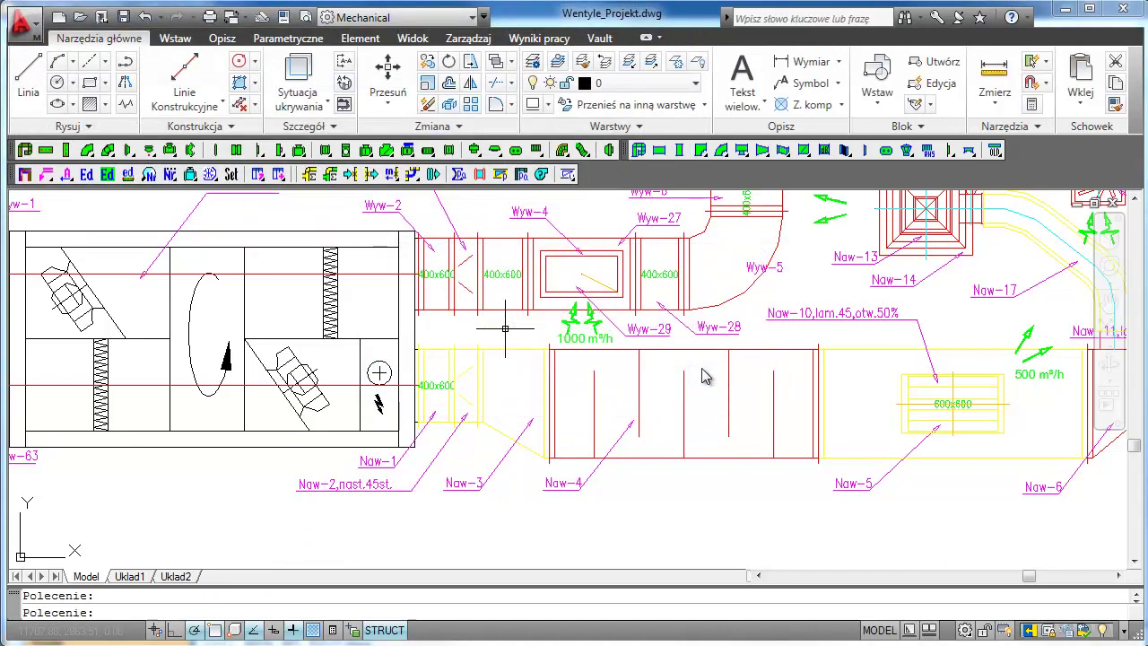
# Step: Confirm the pressure-drop entry of the Naw-4 acoustic silencer
pyautogui.click(499, 174)
pyautogui.click(639, 373)
pyautogui.write('40')
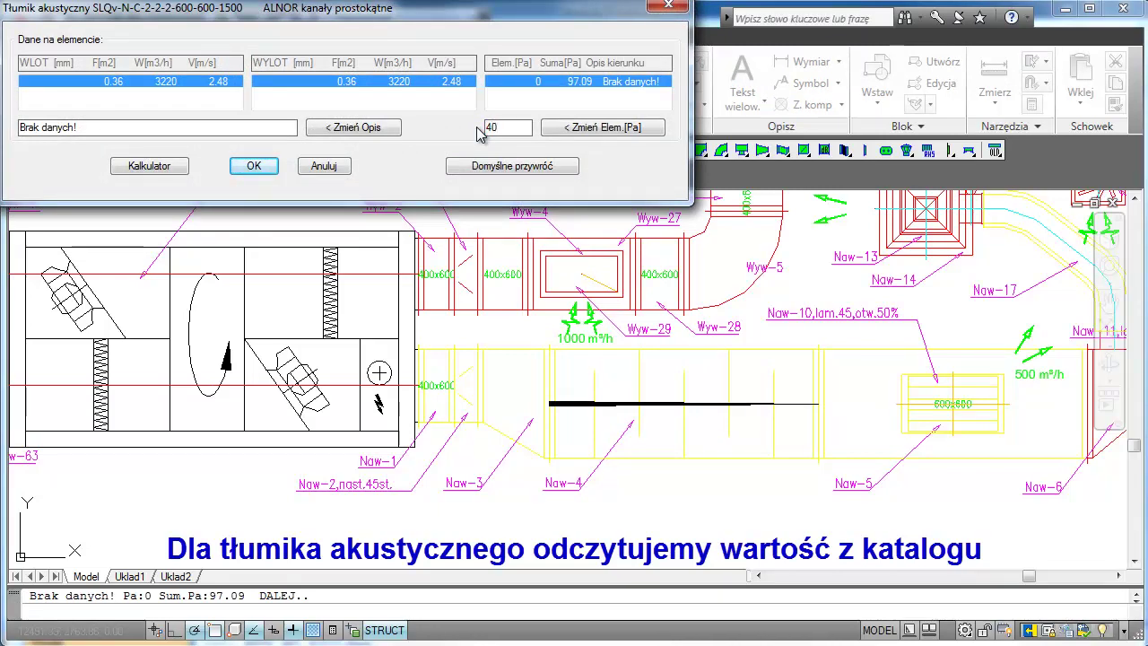
pyautogui.click(263, 169)
# Step: Give the Naw-6 supply branch tee a manual 5 Pa pressure drop
pyautogui.moveTo(723, 502); pyautogui.dragTo(342, 502, button='middle')
pyautogui.moveTo(765, 494); pyautogui.dragTo(560, 509, button='middle')
pyautogui.click(495, 172)
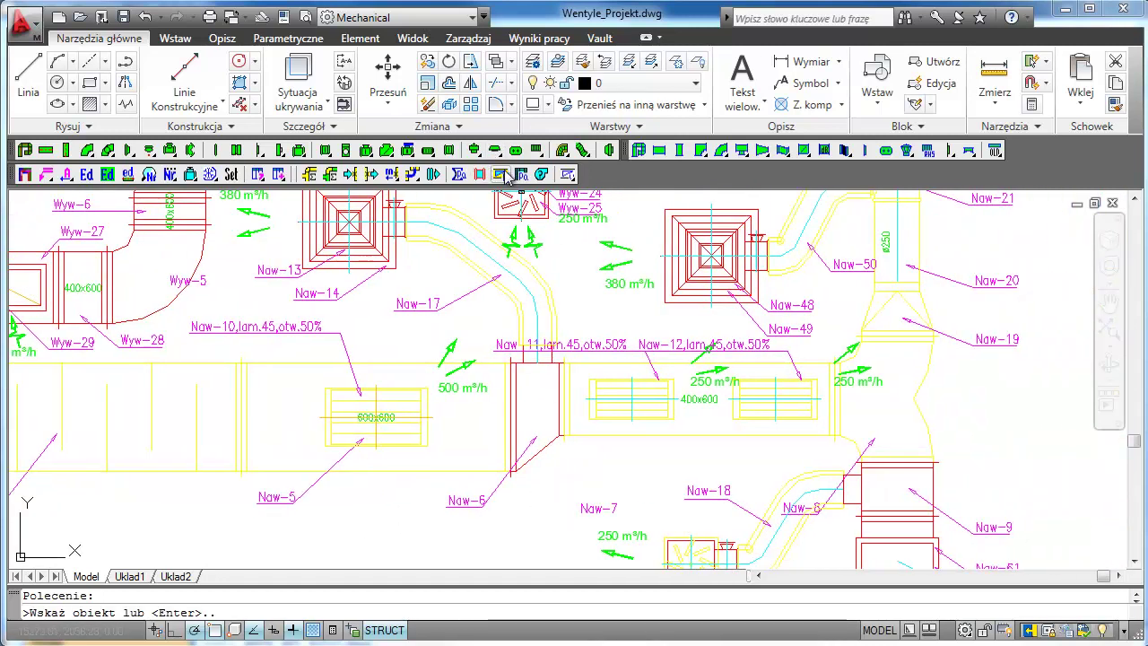
pyautogui.click(559, 375)
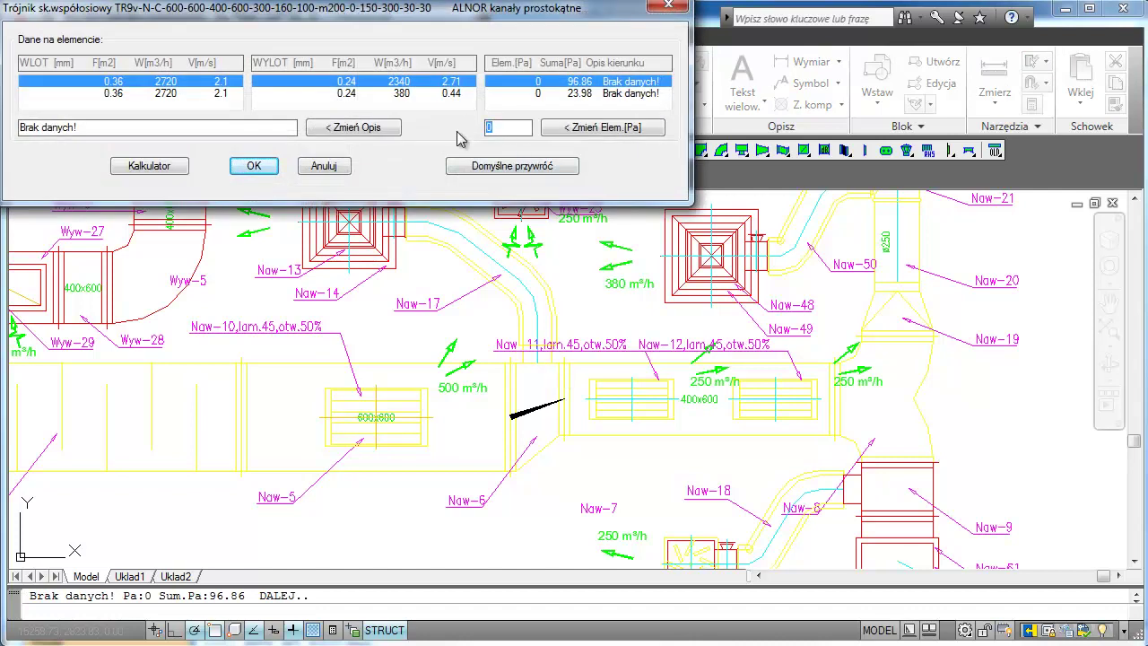
pyautogui.write('5')
pyautogui.click(602, 128)
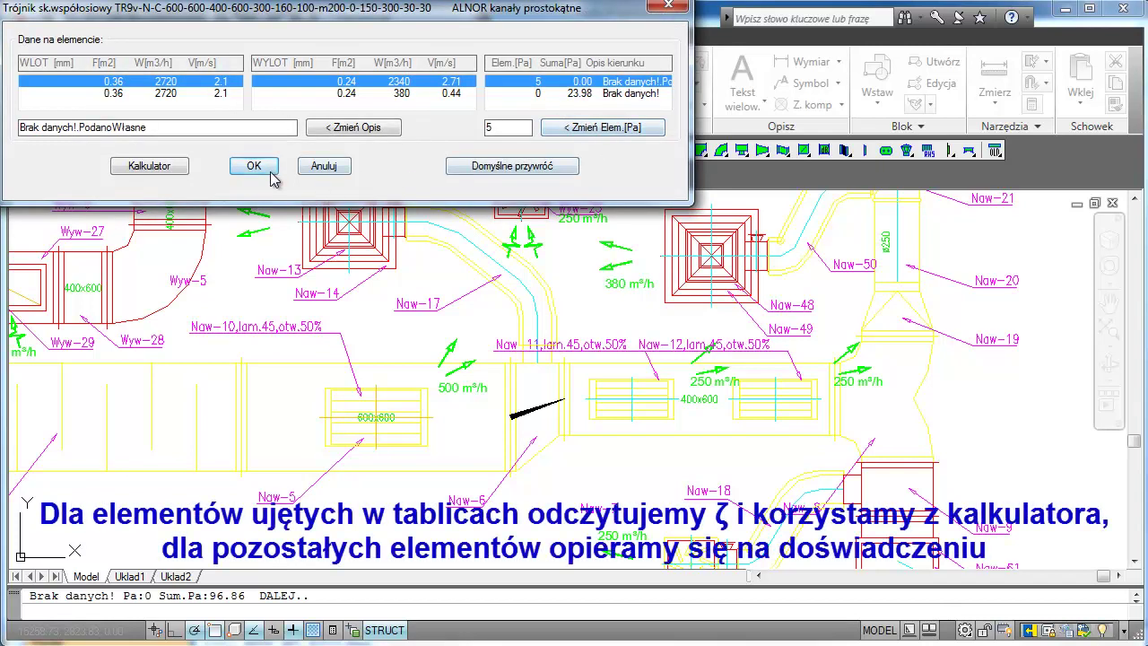
pyautogui.click(254, 166)
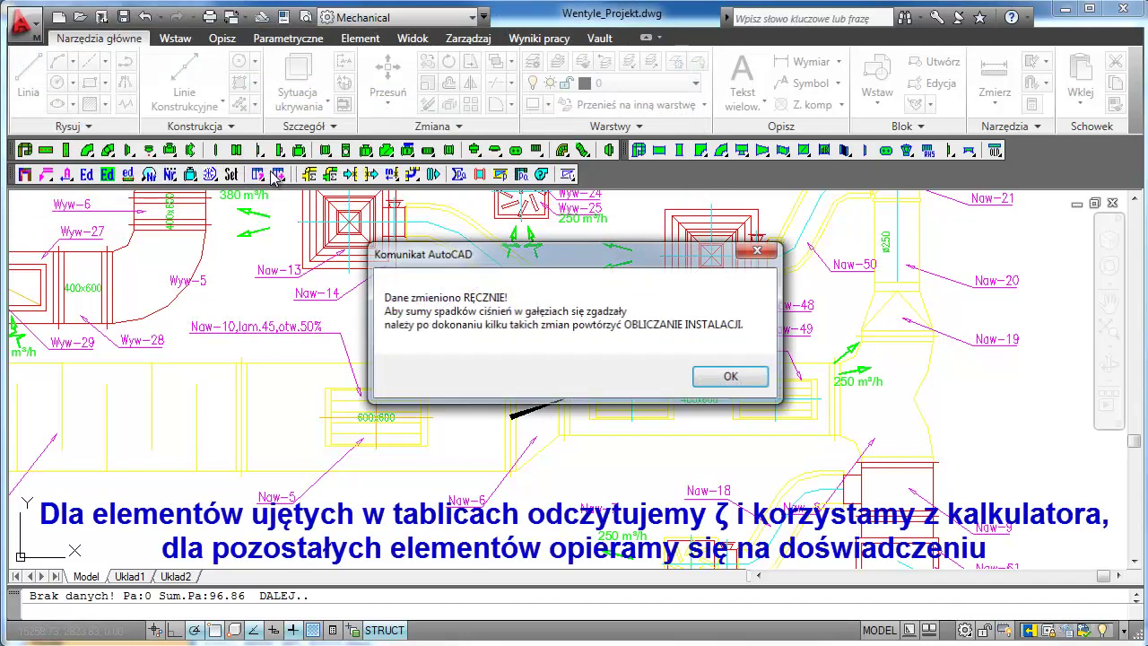
pyautogui.click(731, 377)
pyautogui.moveTo(679, 456); pyautogui.dragTo(443, 308, button='middle')
# Step: Set a manual 15 Pa loss on the 400x600 elbow near Naw-61
pyautogui.scroll(1, 443, 308)
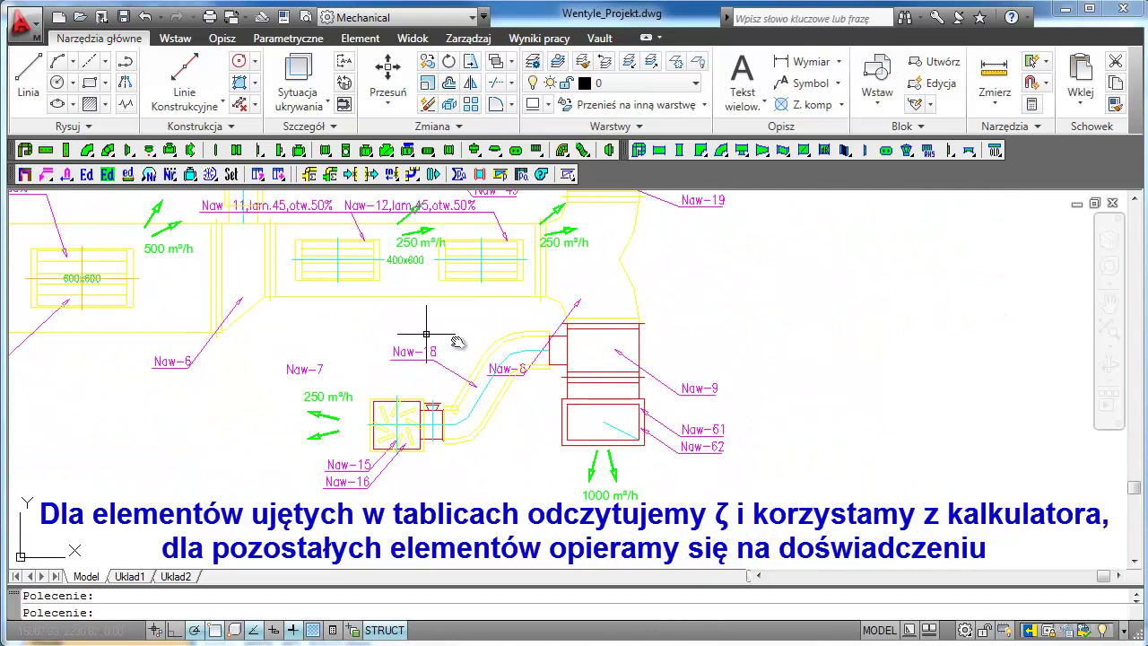
pyautogui.scroll(1, 615, 354)
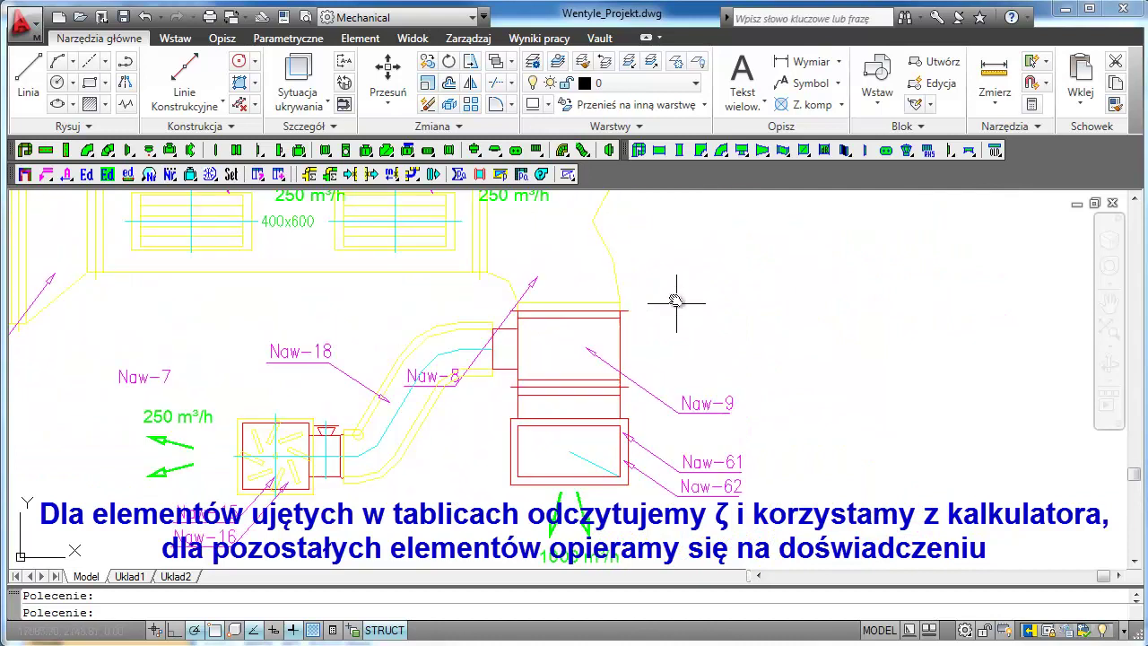
pyautogui.click(481, 175)
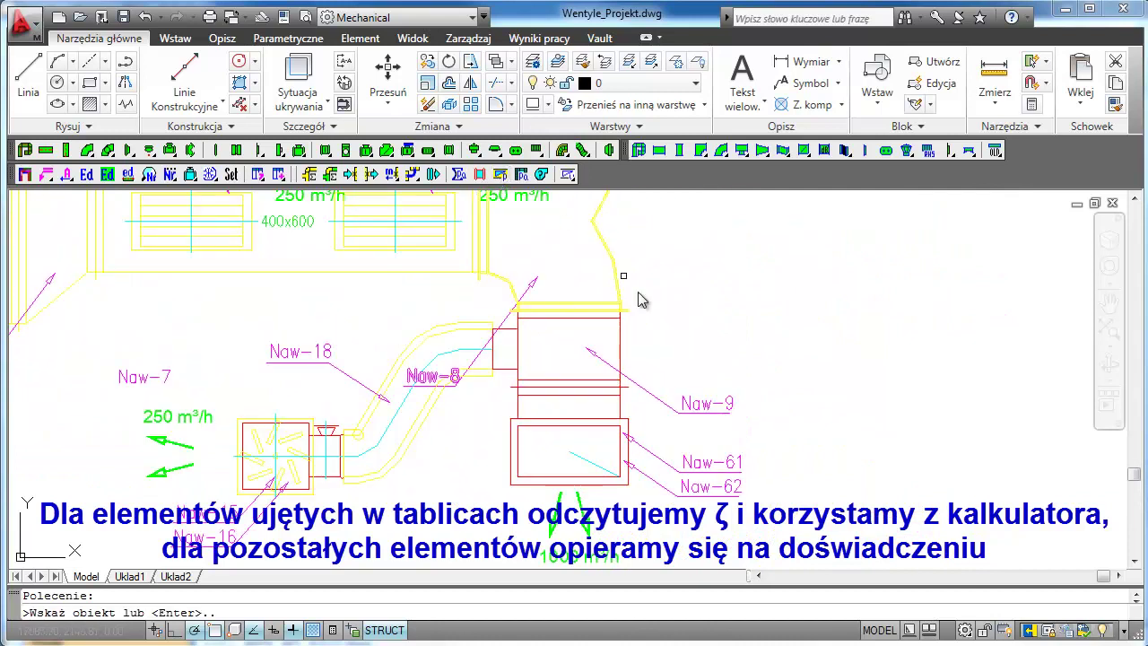
pyautogui.click(622, 456)
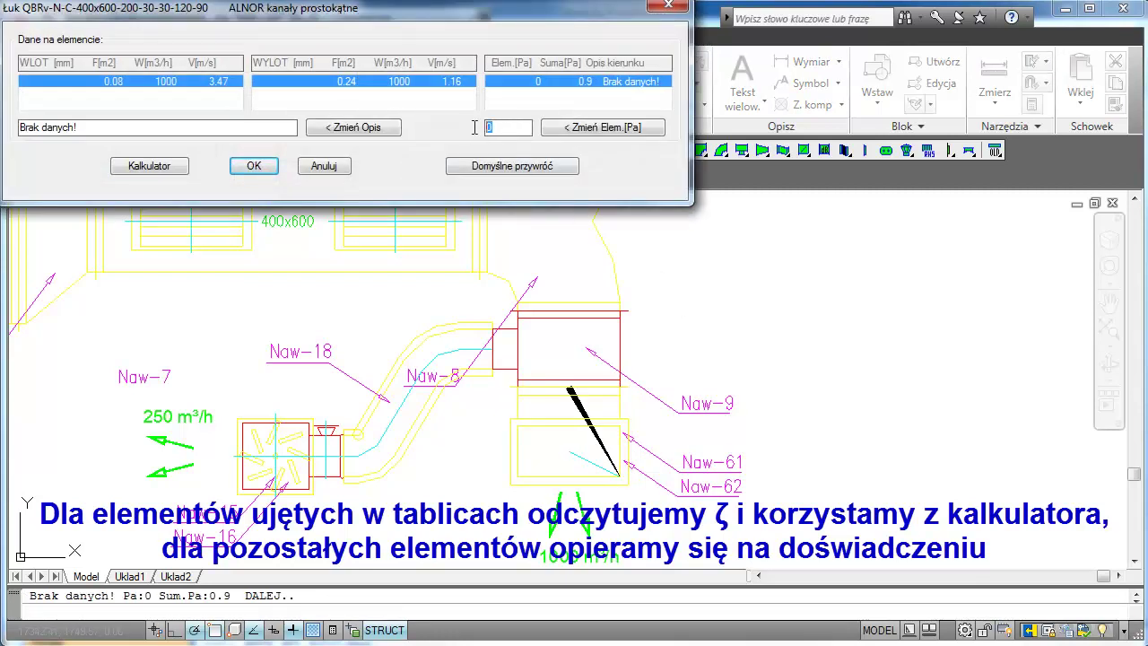
pyautogui.write('15')
pyautogui.click(578, 132)
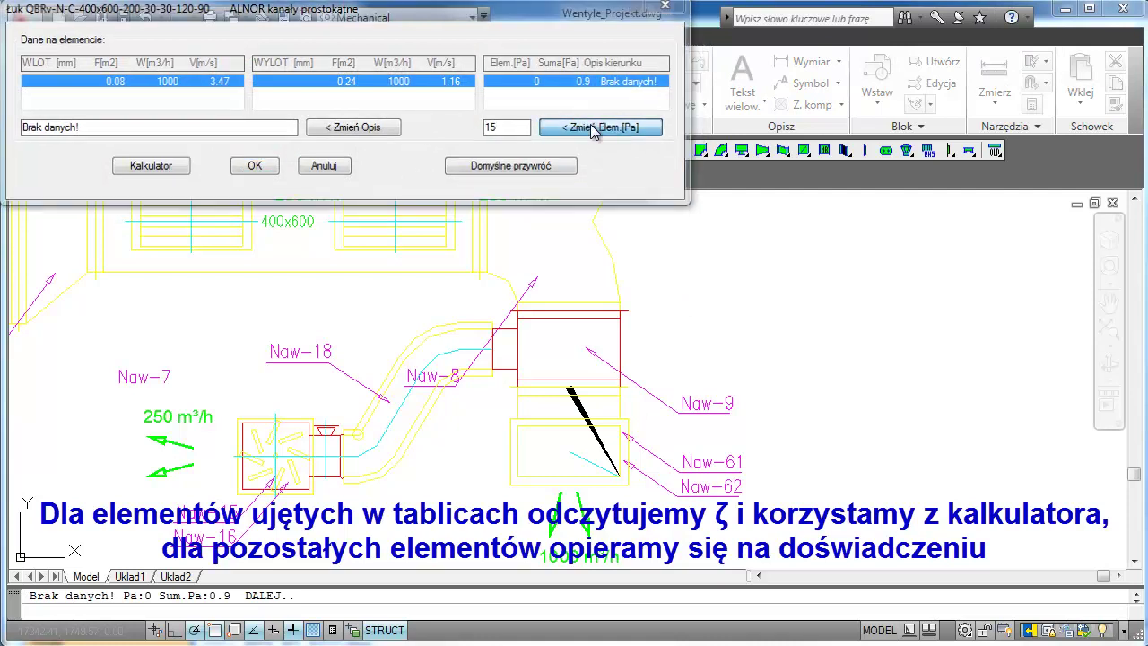
pyautogui.click(254, 166)
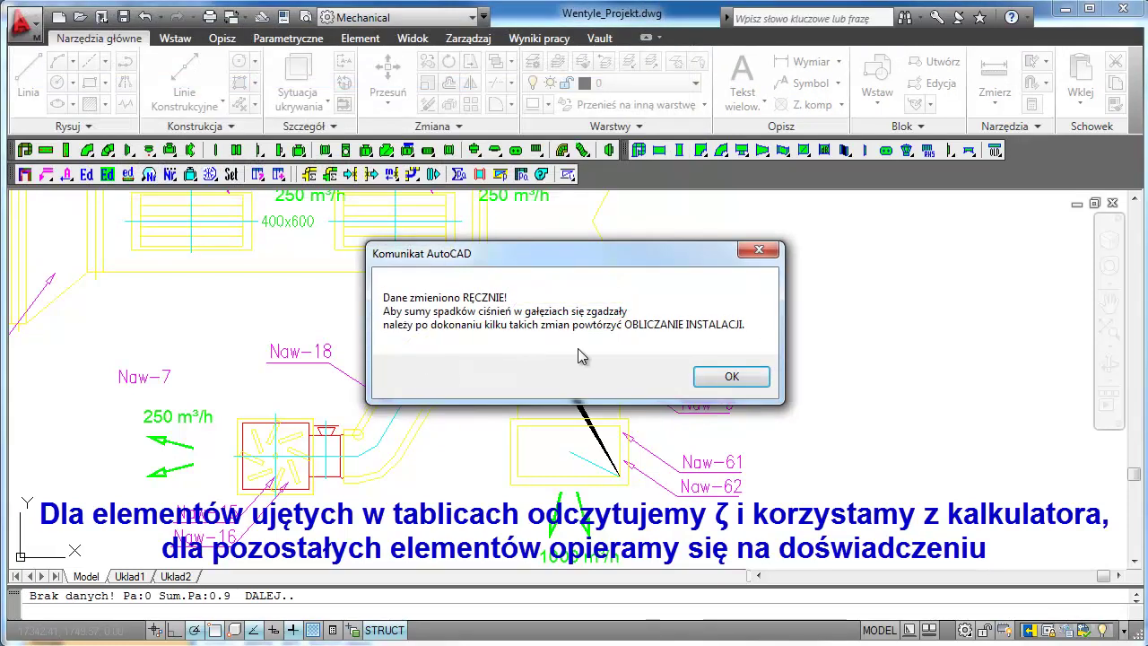
pyautogui.click(730, 374)
# Step: Set a manual 200 Pa loss on the PRW-C-298 plenum box at Naw-15
pyautogui.moveTo(870, 424); pyautogui.dragTo(1027, 411, button='middle')
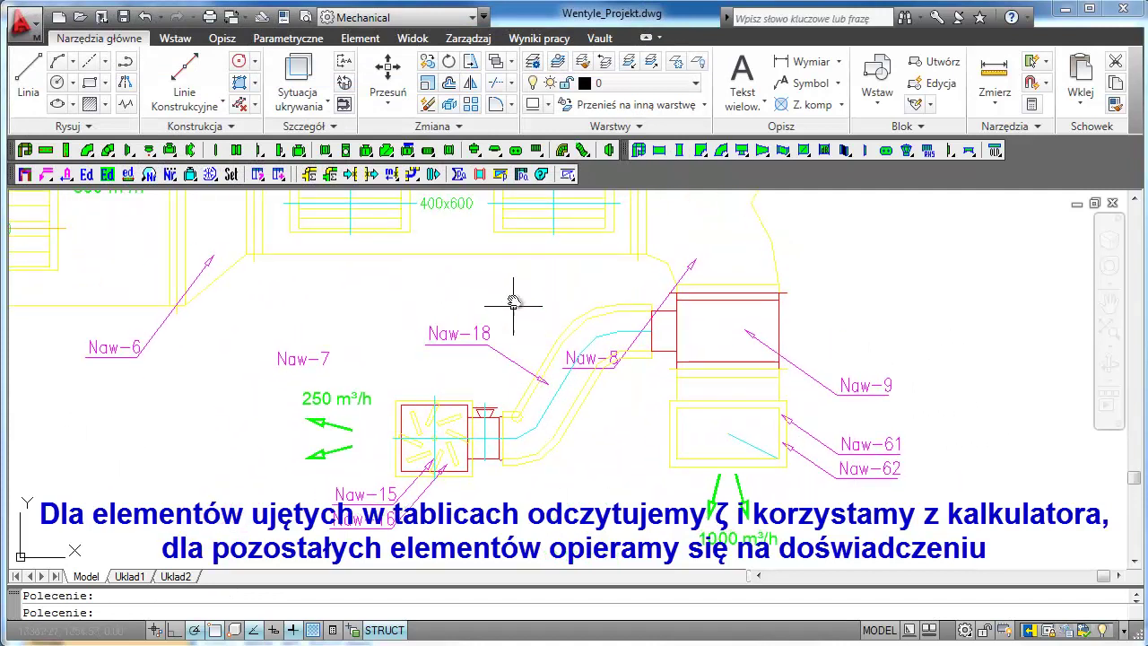
pyautogui.click(501, 174)
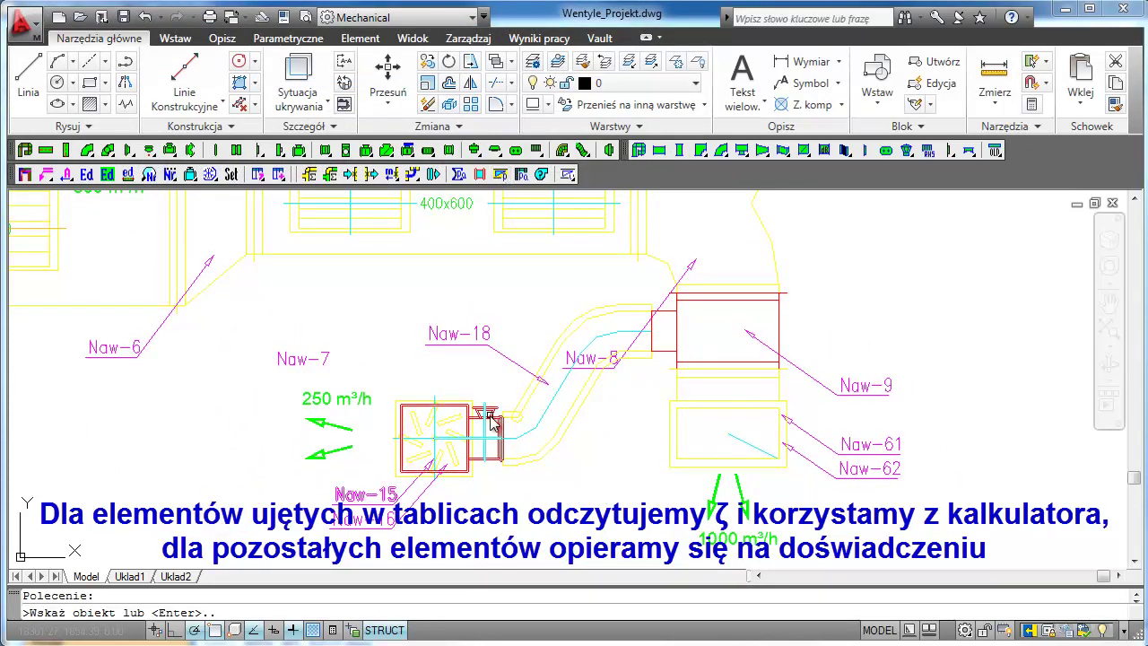
pyautogui.scroll(5, 492, 415)
pyautogui.click(493, 414)
pyautogui.write('200')
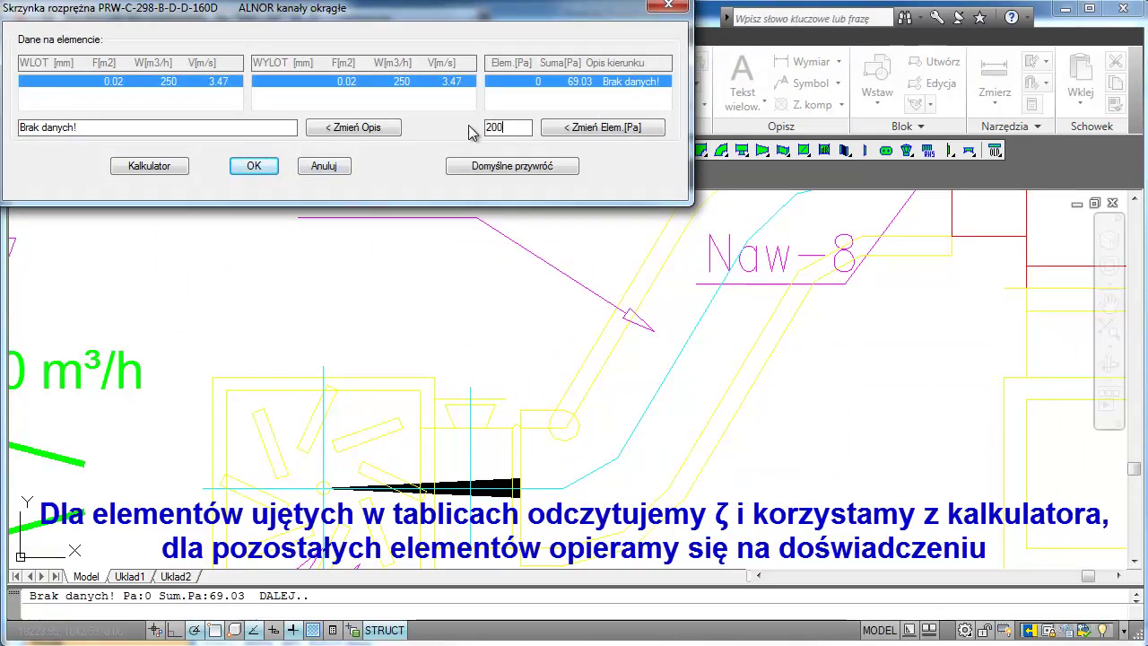
pyautogui.click(601, 127)
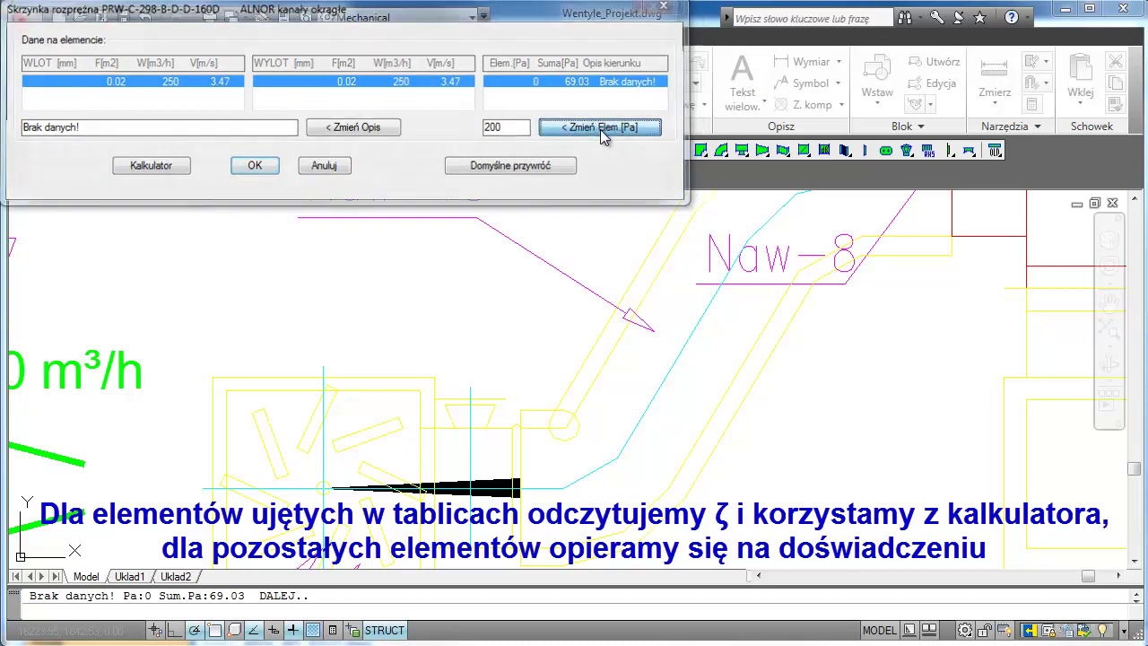
pyautogui.click(262, 170)
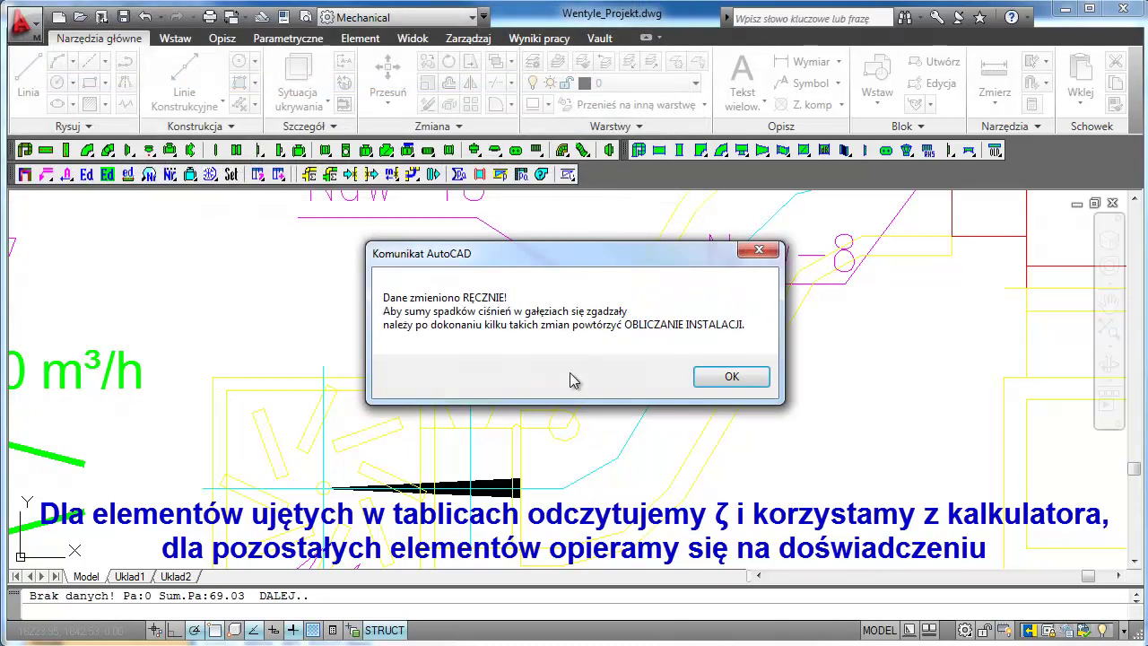
pyautogui.click(719, 371)
pyautogui.scroll(-3, 771, 412)
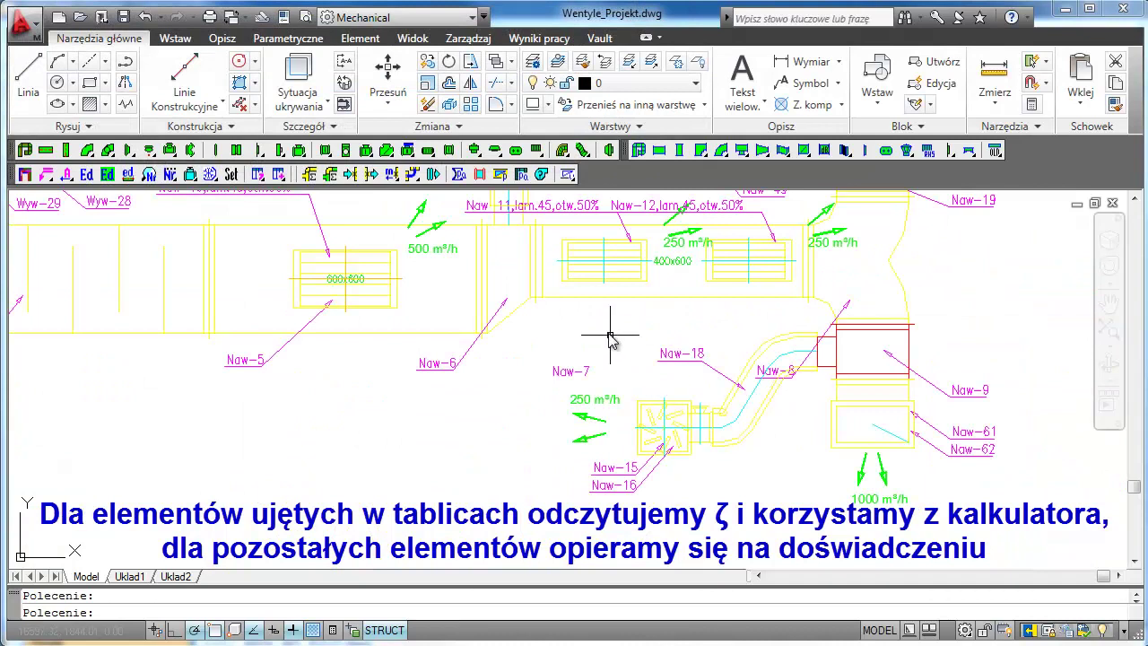
# Step: Give the 400x600 TR2v tee near Naw-9 a manual 10 Pa pressure drop
pyautogui.moveTo(610, 333); pyautogui.dragTo(461, 314, button='middle')
pyautogui.scroll(2, 689, 357)
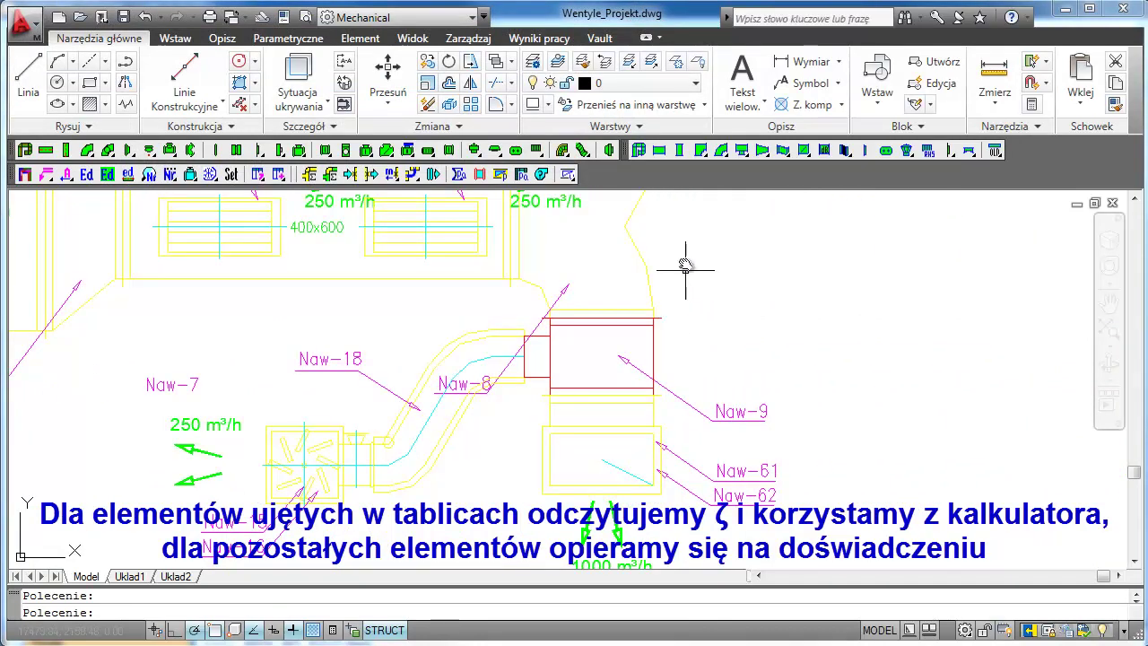
pyautogui.click(500, 175)
pyautogui.click(635, 321)
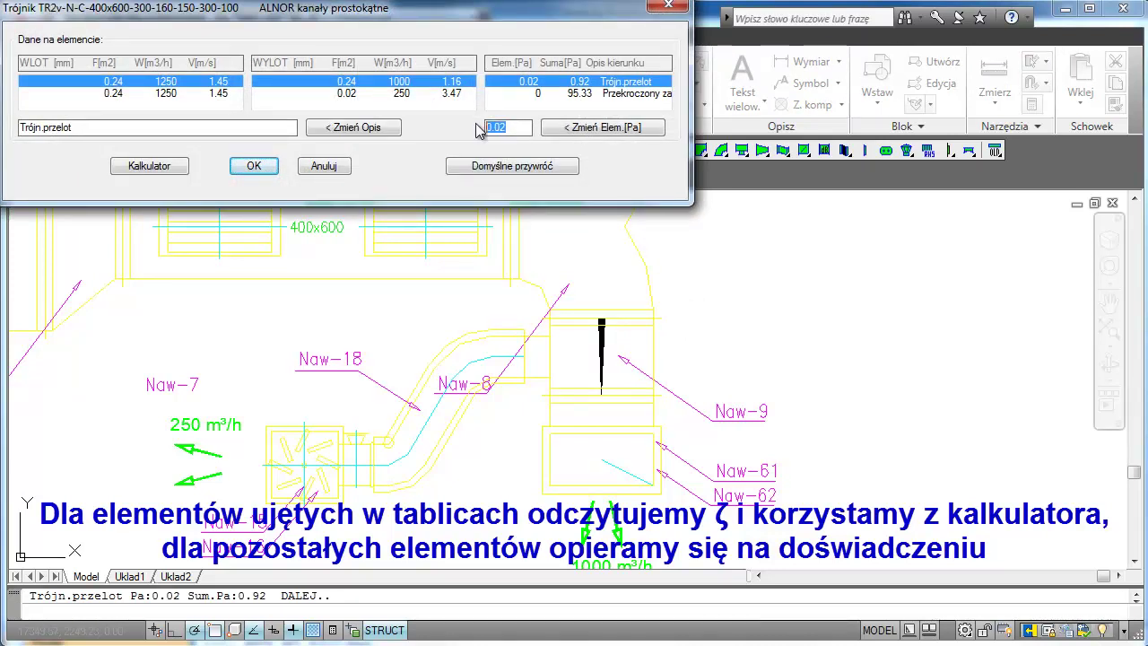
pyautogui.write('0')
pyautogui.click(584, 134)
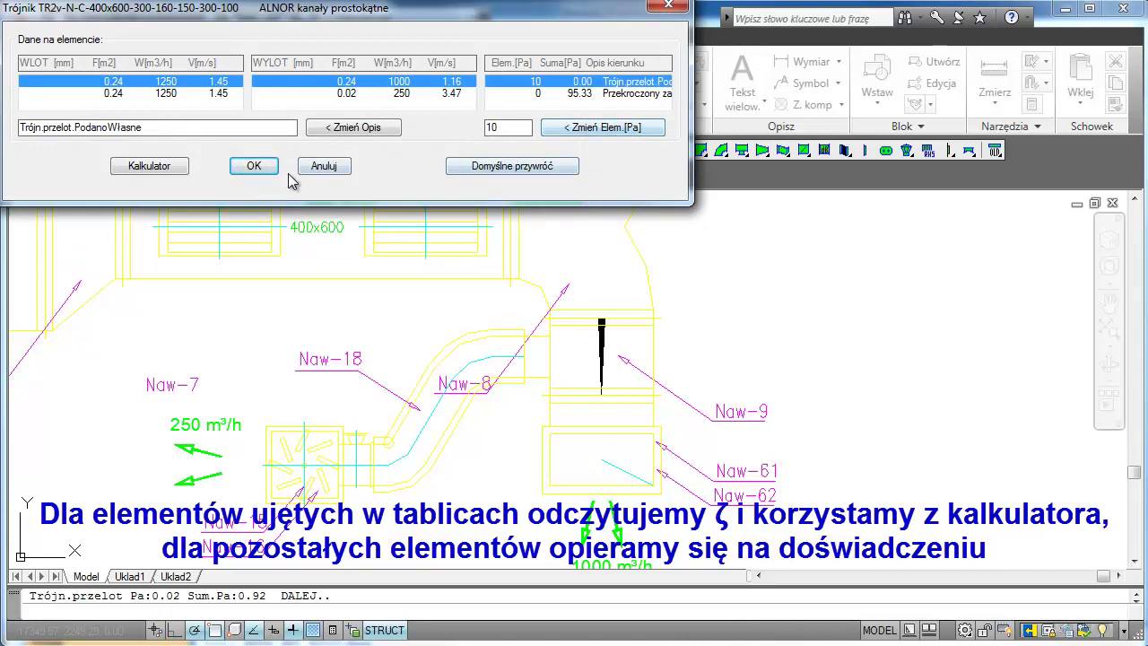
pyautogui.click(261, 167)
pyautogui.click(728, 377)
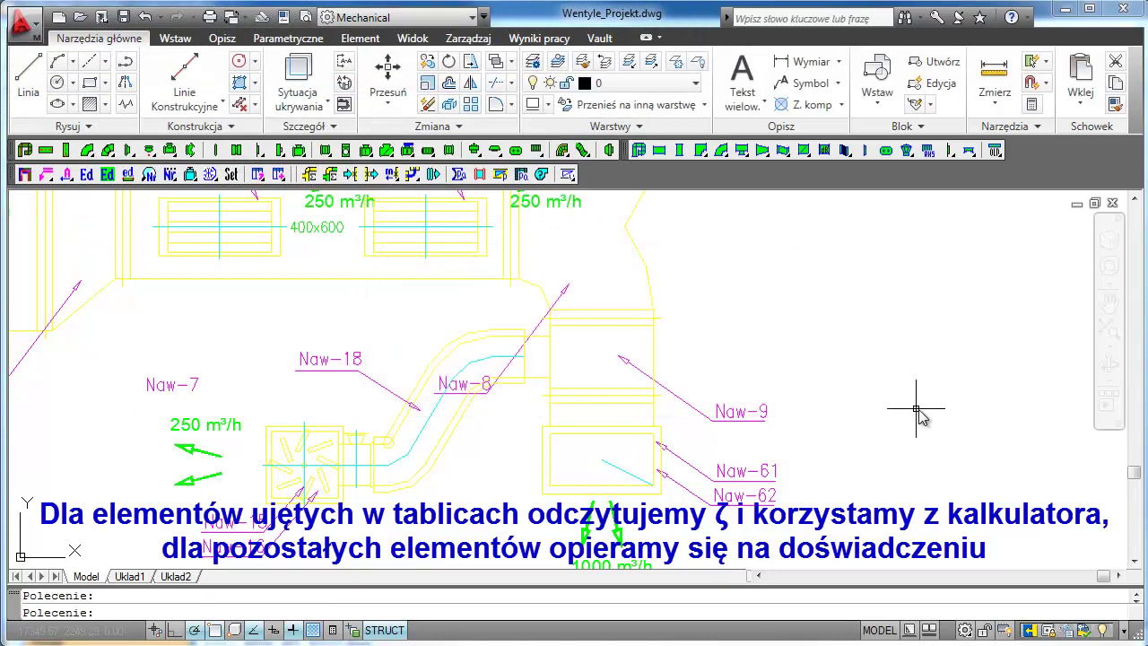
pyautogui.scroll(-1, 910, 404)
pyautogui.scroll(-1, 910, 404)
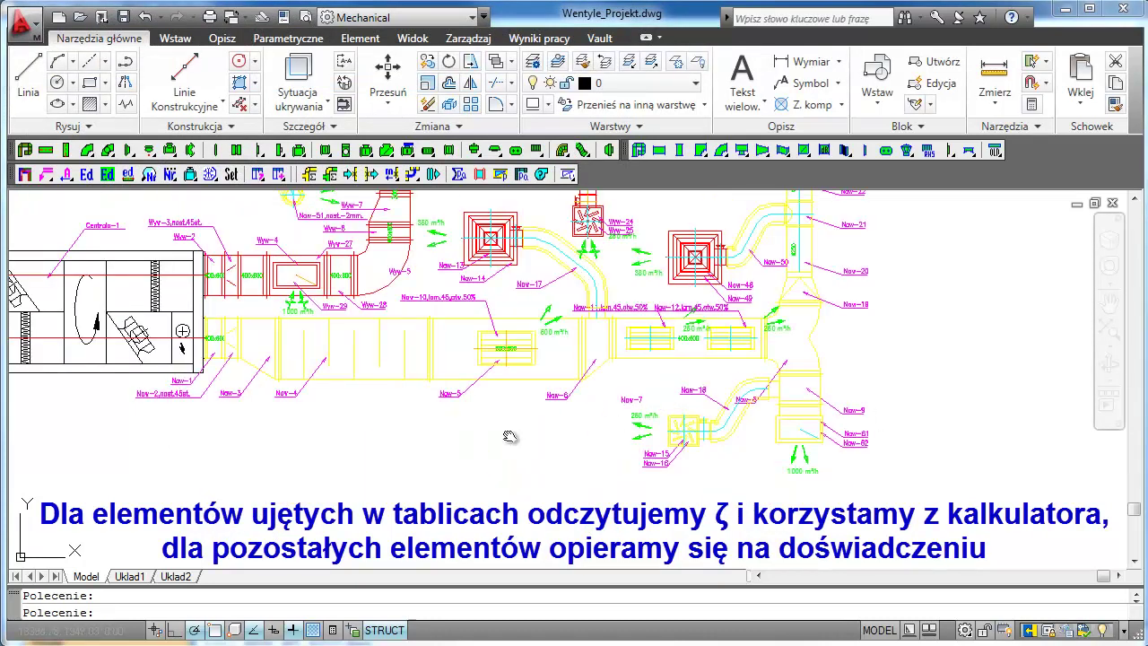
# Step: Set a manual 200 Pa loss on the PRK-K-370-B-D-D-160-D plenum box at Naw-13
pyautogui.moveTo(508, 437); pyautogui.dragTo(581, 530, button='middle')
pyautogui.scroll(2, 618, 316)
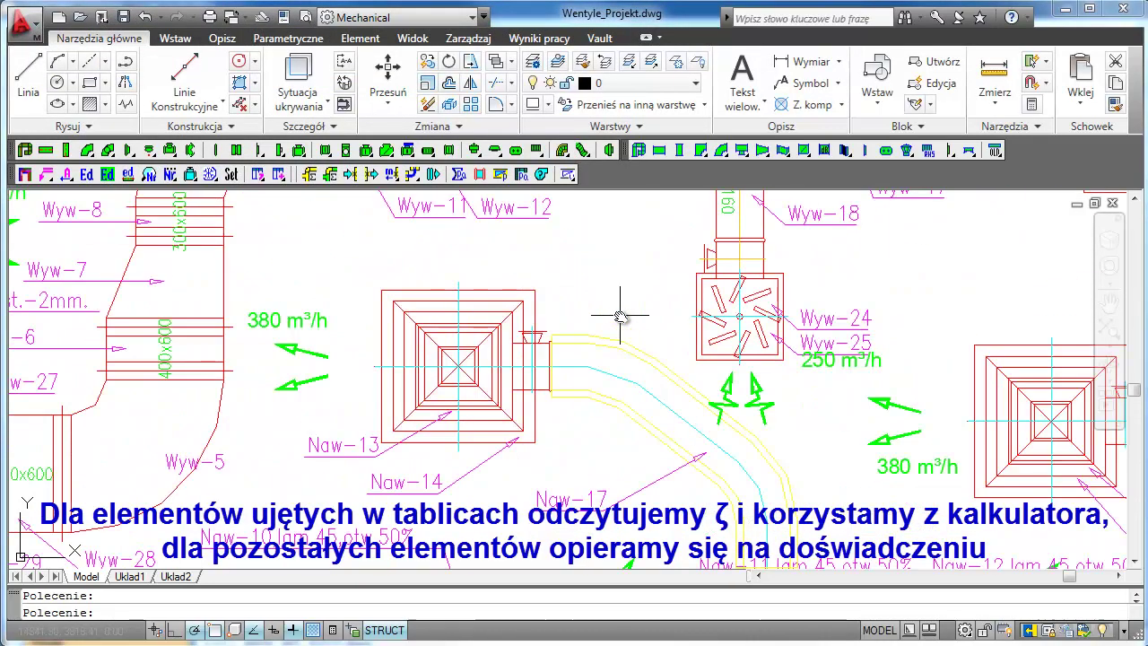
pyautogui.click(491, 177)
pyautogui.click(544, 322)
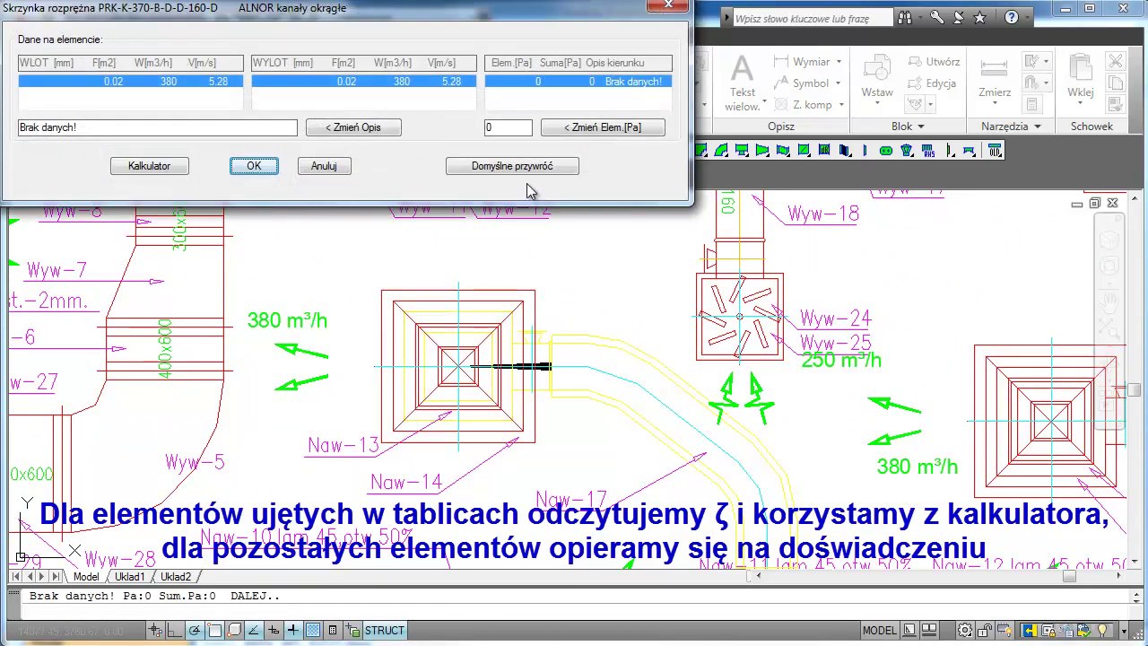
pyautogui.doubleClick(489, 127)
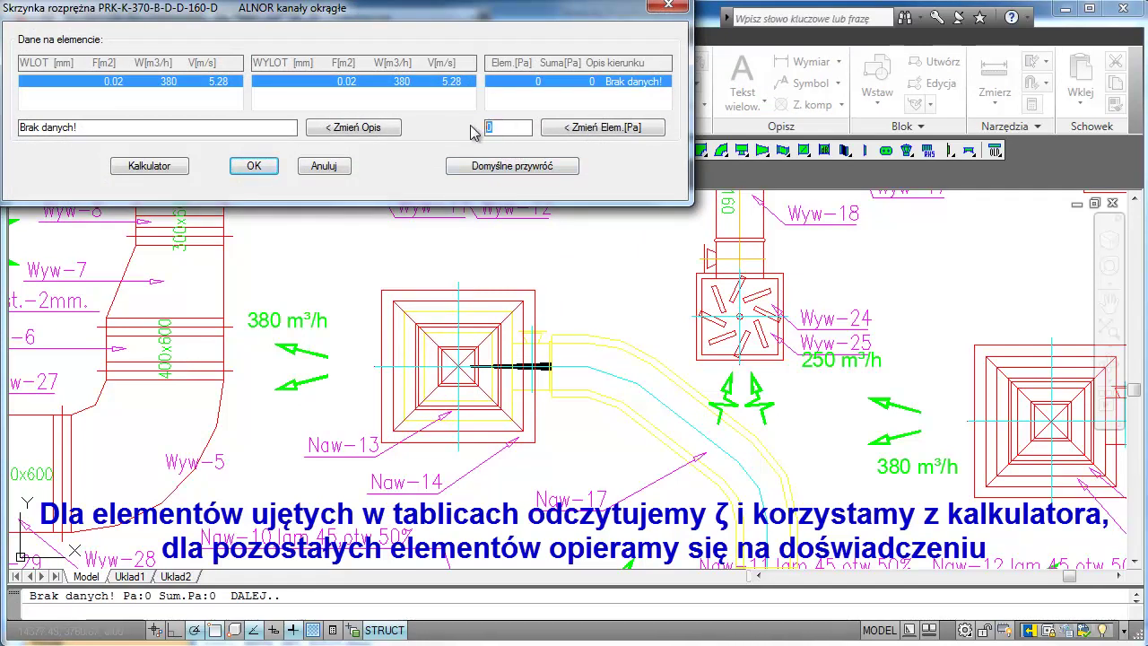
pyautogui.write('200')
pyautogui.click(626, 128)
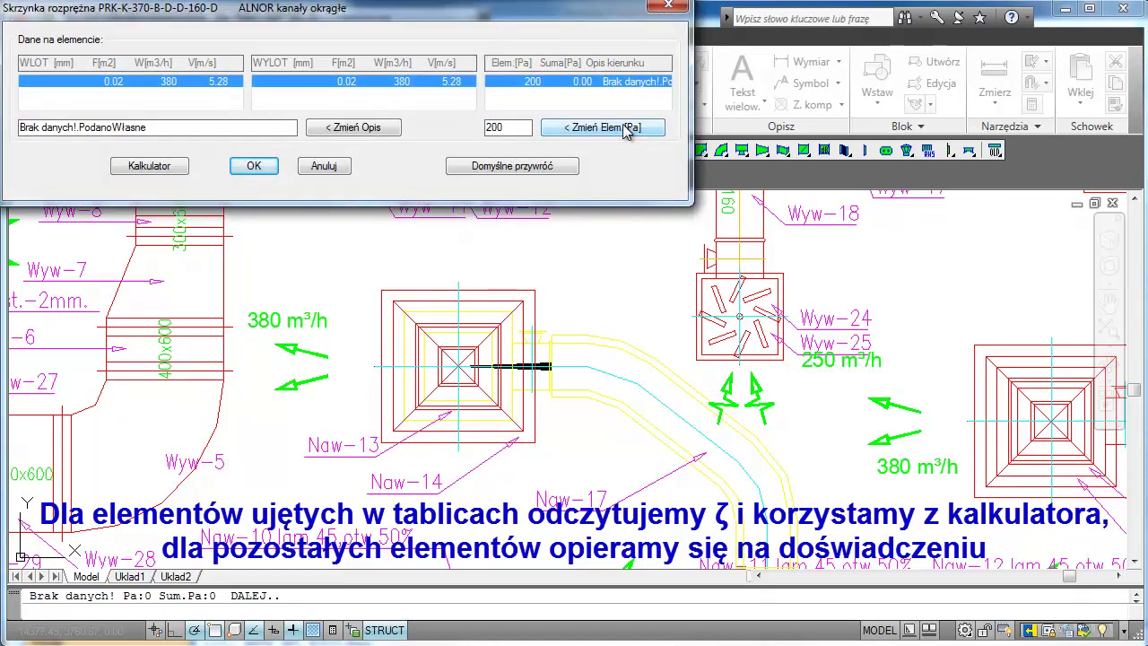
pyautogui.click(268, 170)
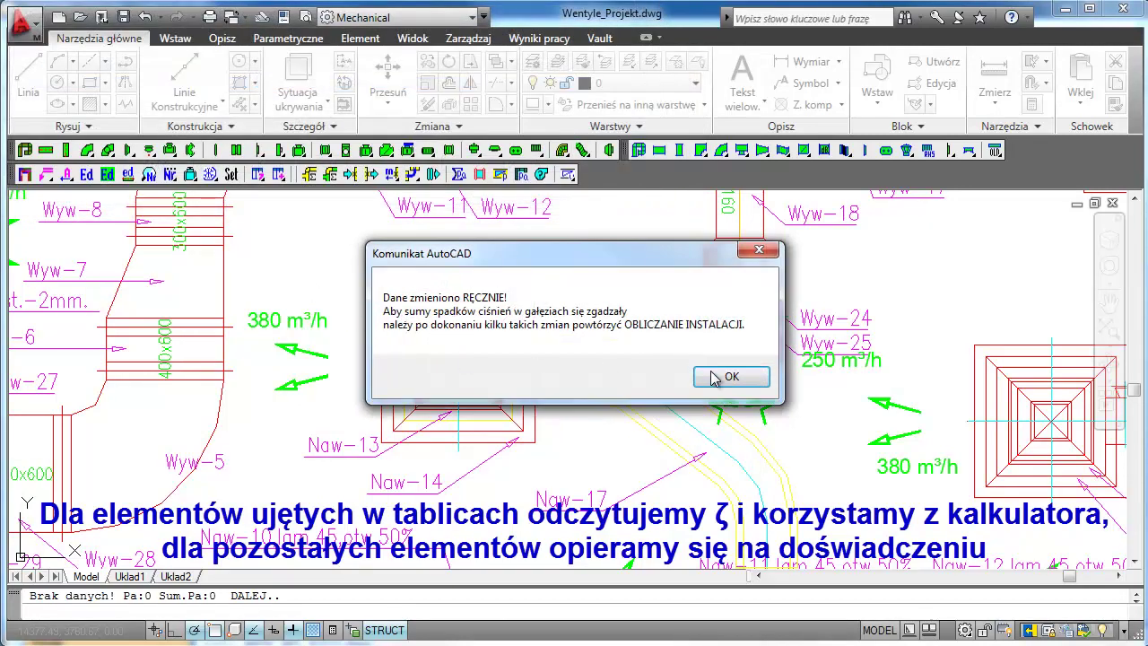
pyautogui.click(731, 377)
pyautogui.moveTo(802, 457); pyautogui.dragTo(615, 377, button='middle')
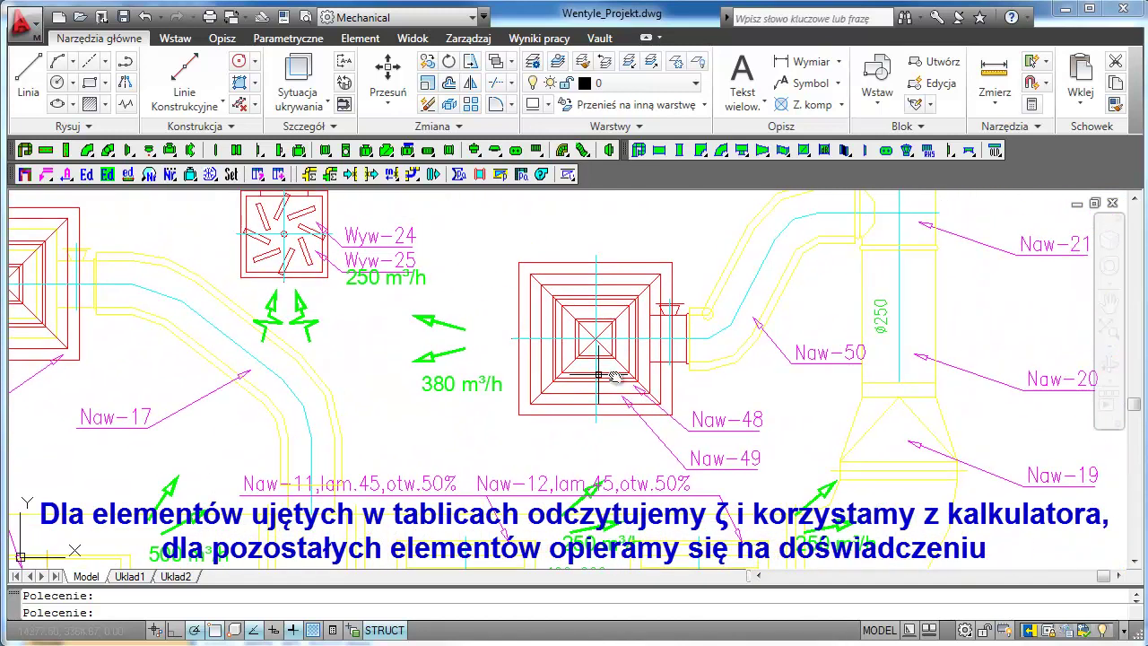
# Step: Give the PRK-C-370-B-D-D-160-D plenum box at Naw-48 a manual 200 Pa pressure loss
pyautogui.click(500, 175)
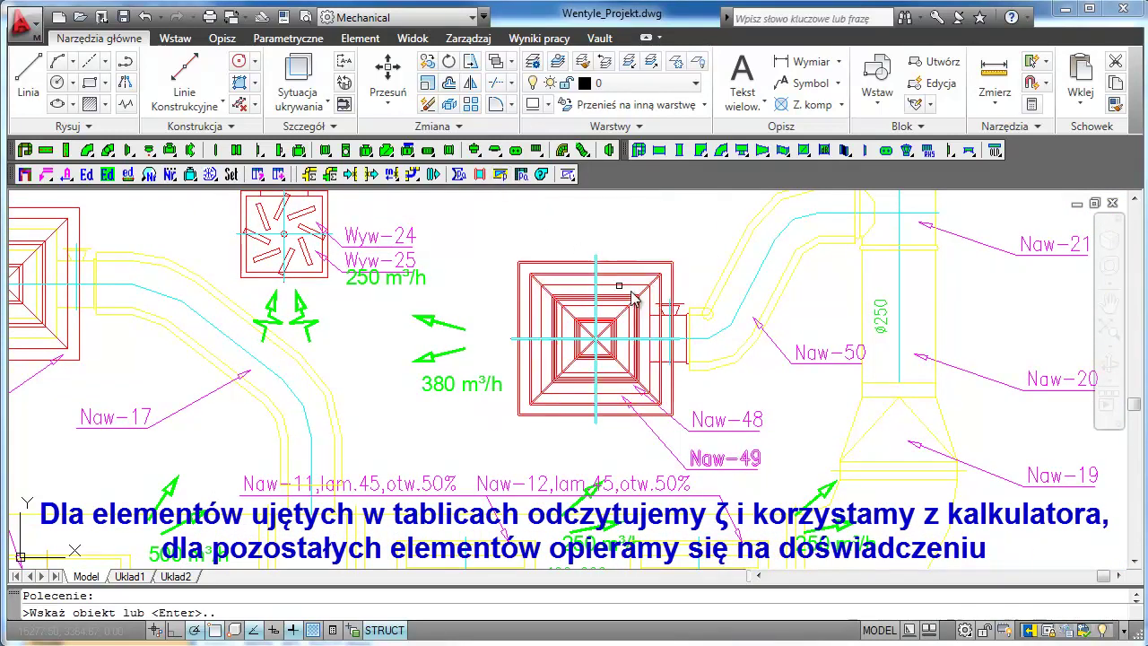
pyautogui.click(688, 324)
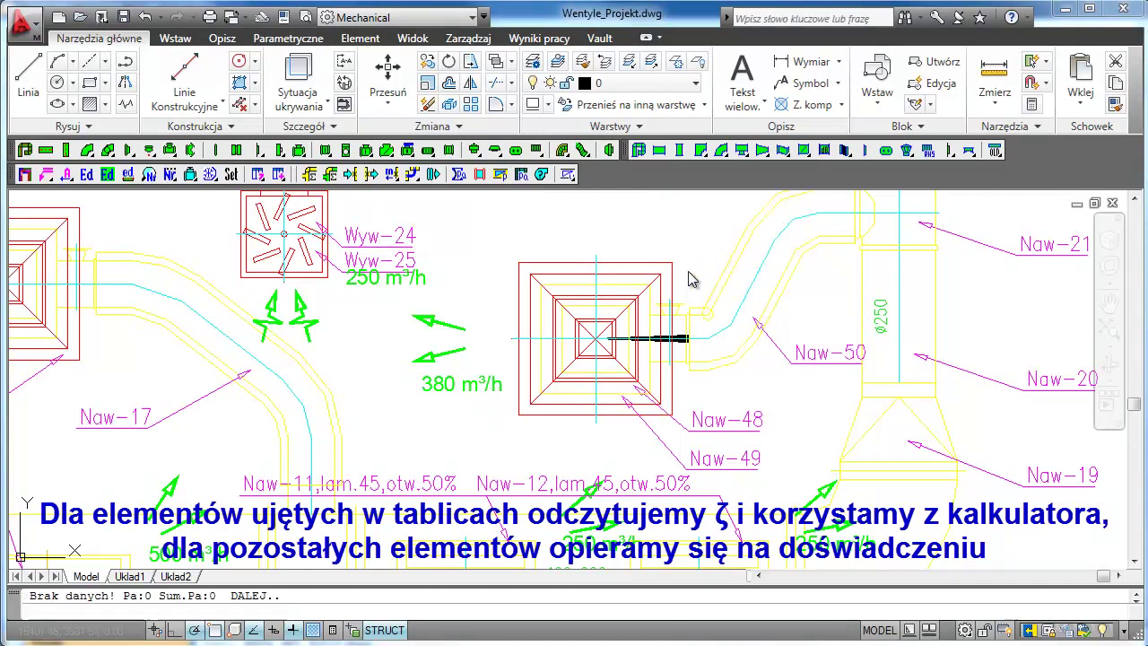
pyautogui.write('200')
pyautogui.click(619, 127)
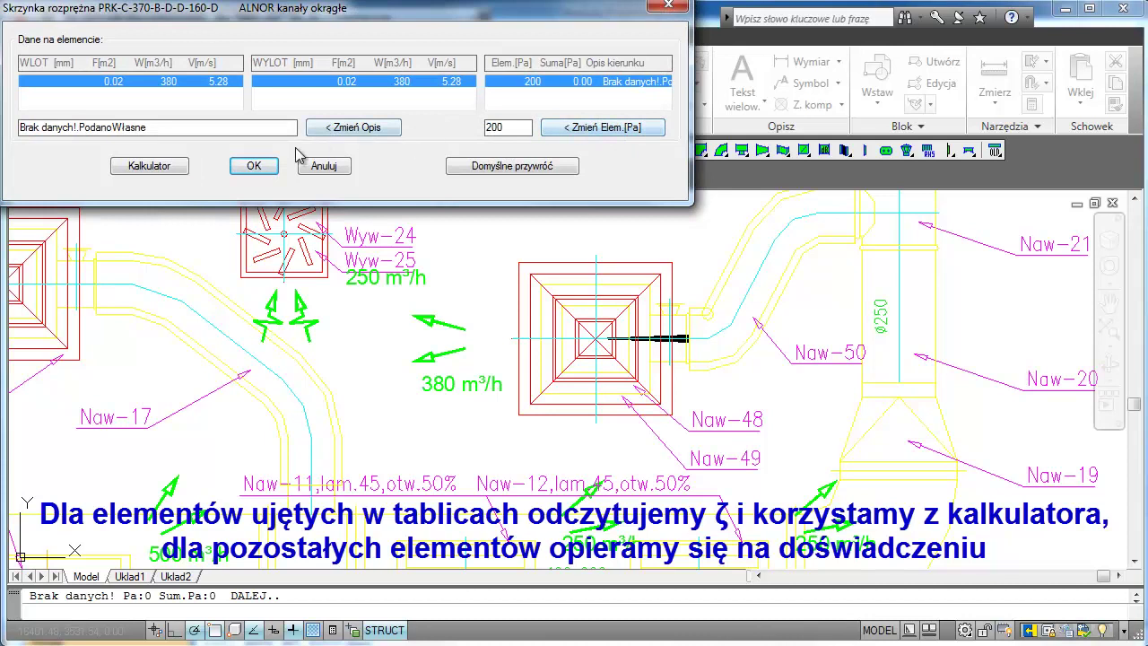
pyautogui.click(254, 165)
pyautogui.click(715, 377)
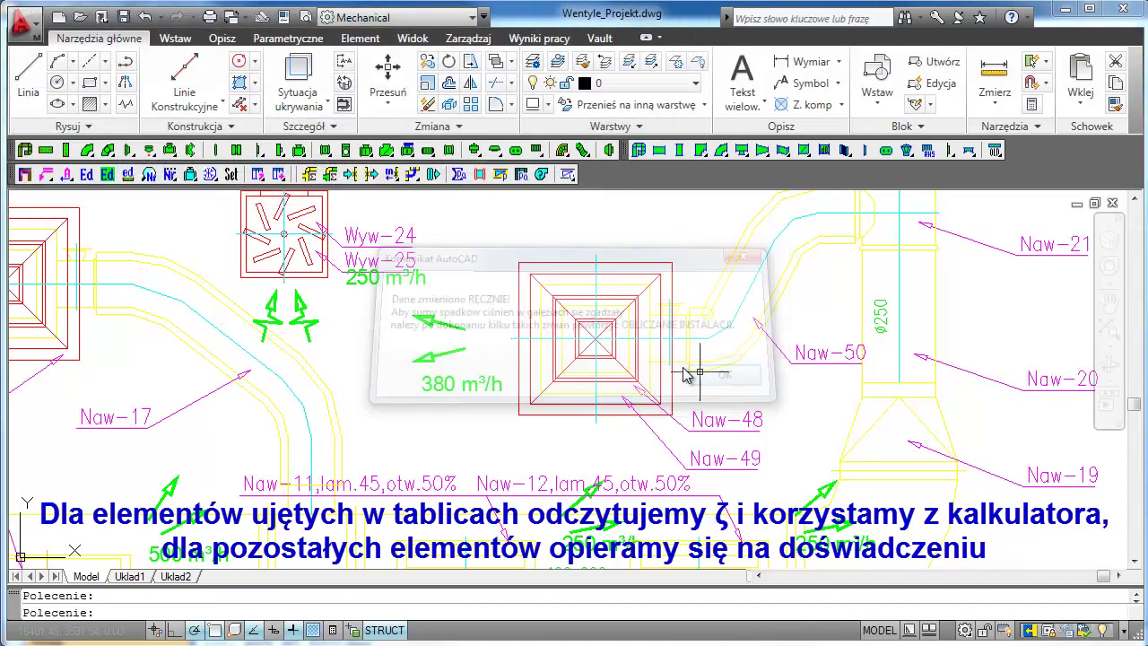
pyautogui.scroll(-1, 413, 340)
pyautogui.scroll(-1, 395, 338)
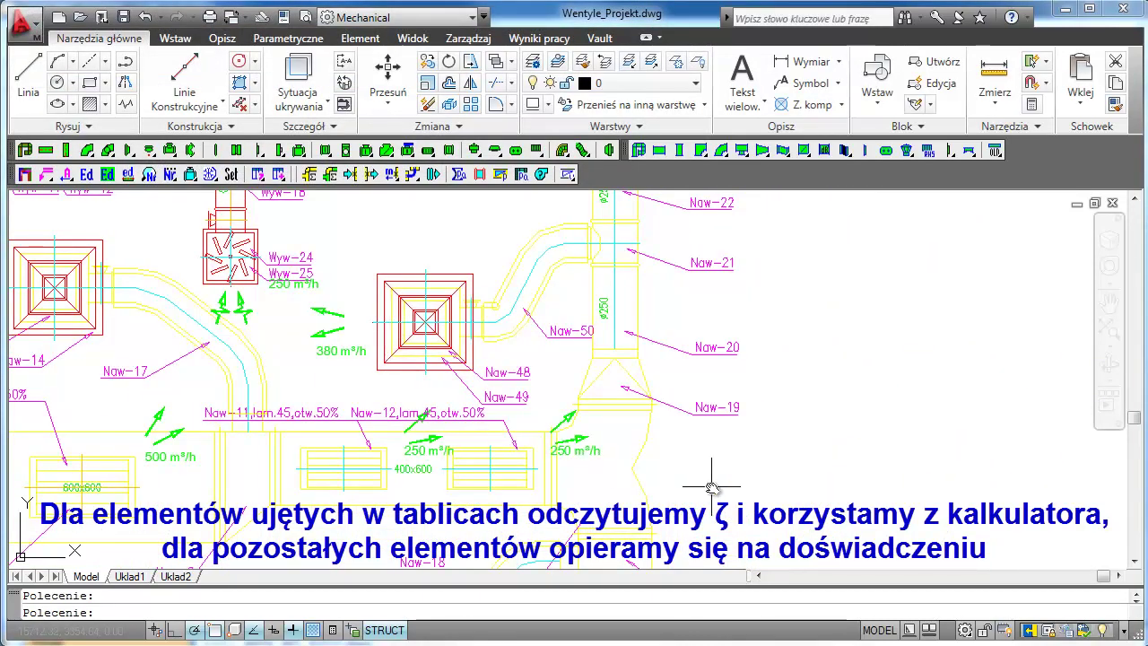
pyautogui.moveTo(394, 339)
pyautogui.mouseDown(button='middle')
pyautogui.moveTo(1023, 492)
pyautogui.moveTo(1040, 506)
pyautogui.mouseUp(button='middle')
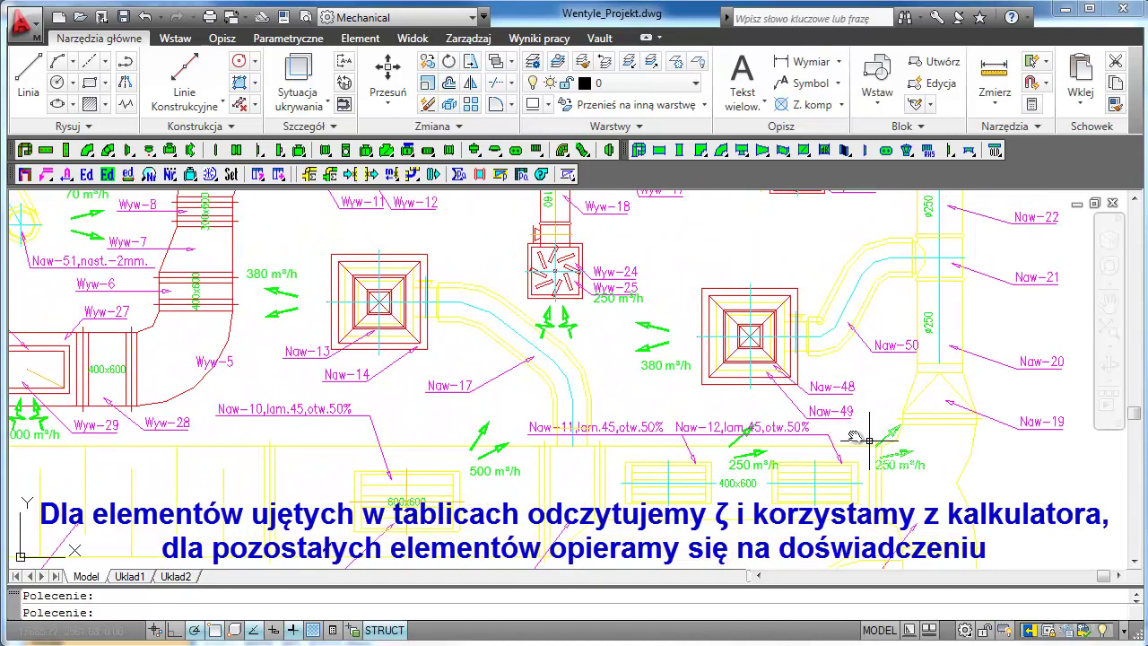
# Step: Set the Naw-13 square NCD-S-520x520 diffuser's own pressure loss to 50 Pa
pyautogui.click(505, 179)
pyautogui.click(408, 259)
pyautogui.write('50')
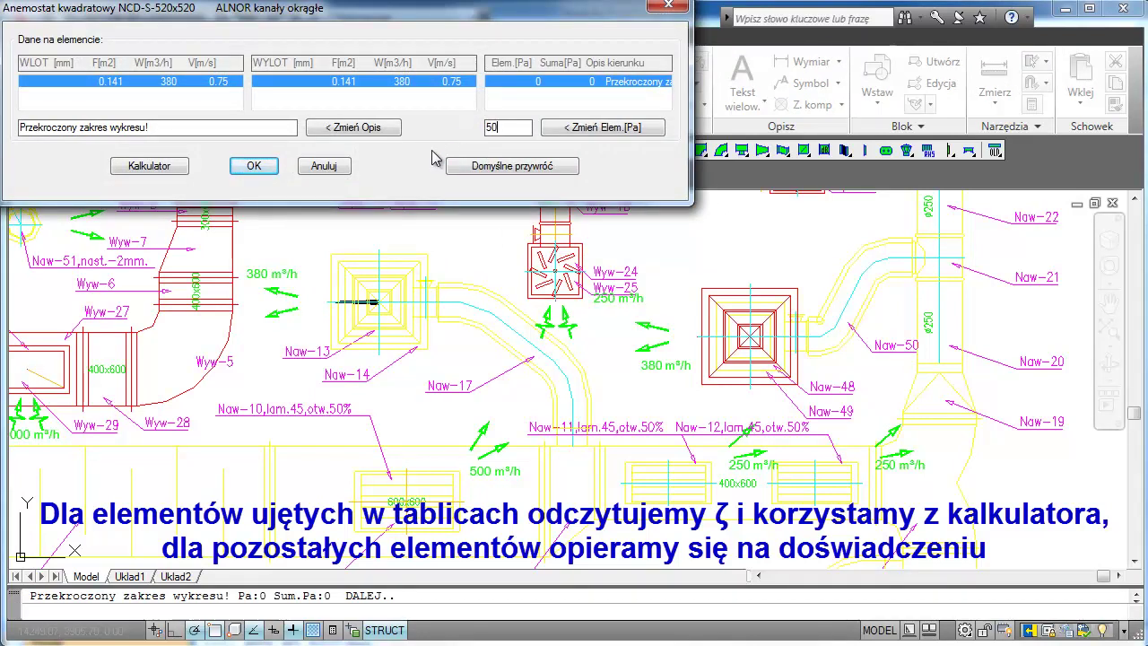
pyautogui.click(579, 130)
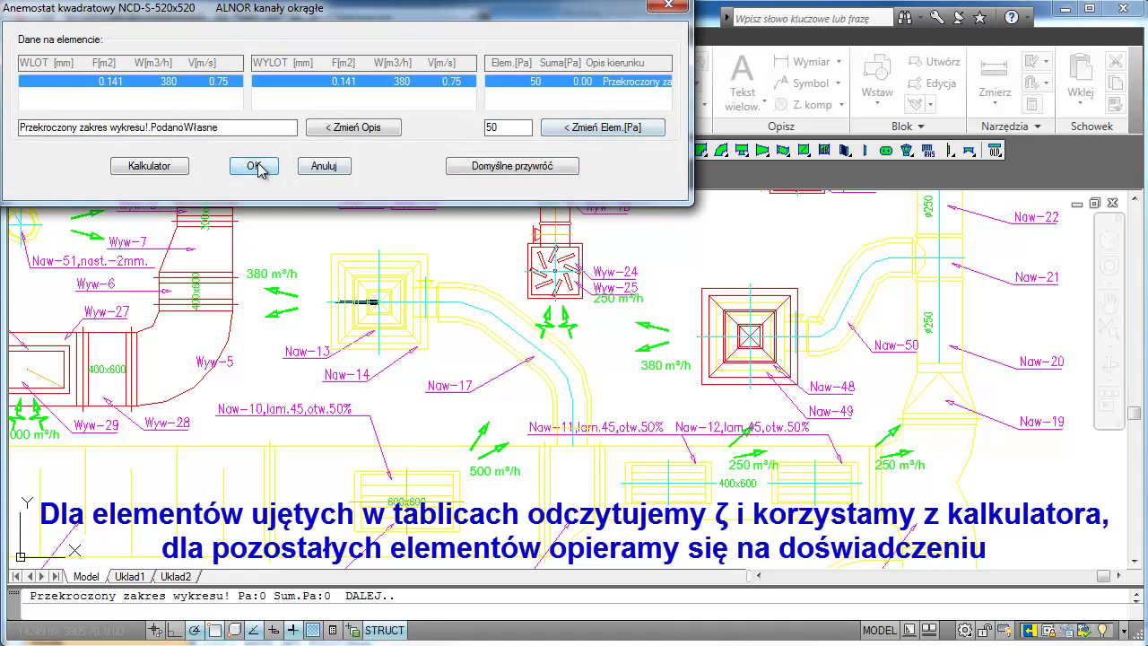
pyautogui.click(256, 166)
pyautogui.click(692, 375)
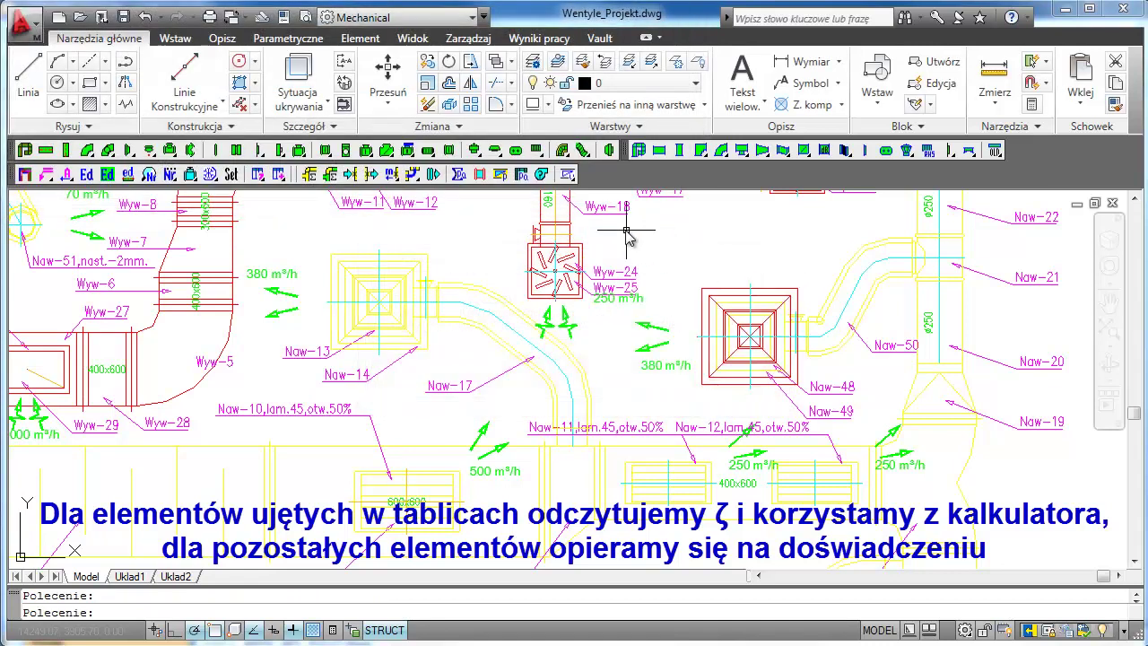
# Step: Set the second square NCD-S-520x520 anemostat's own pressure loss to 50 Pa
pyautogui.click(504, 174)
pyautogui.click(758, 290)
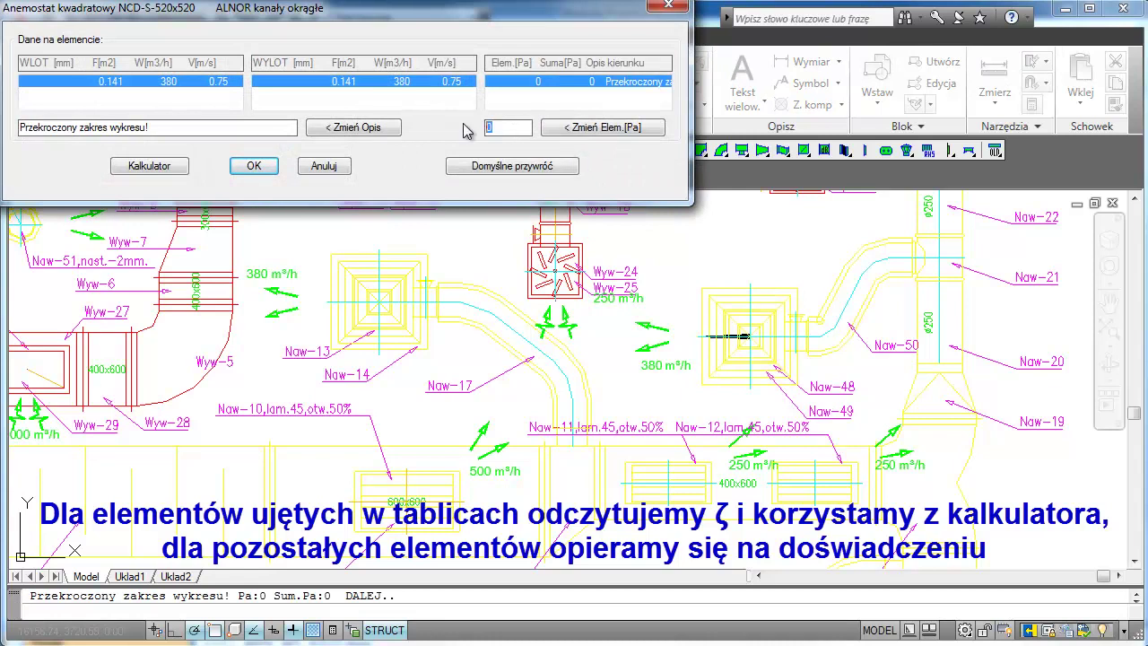
pyautogui.write('50')
pyautogui.click(612, 131)
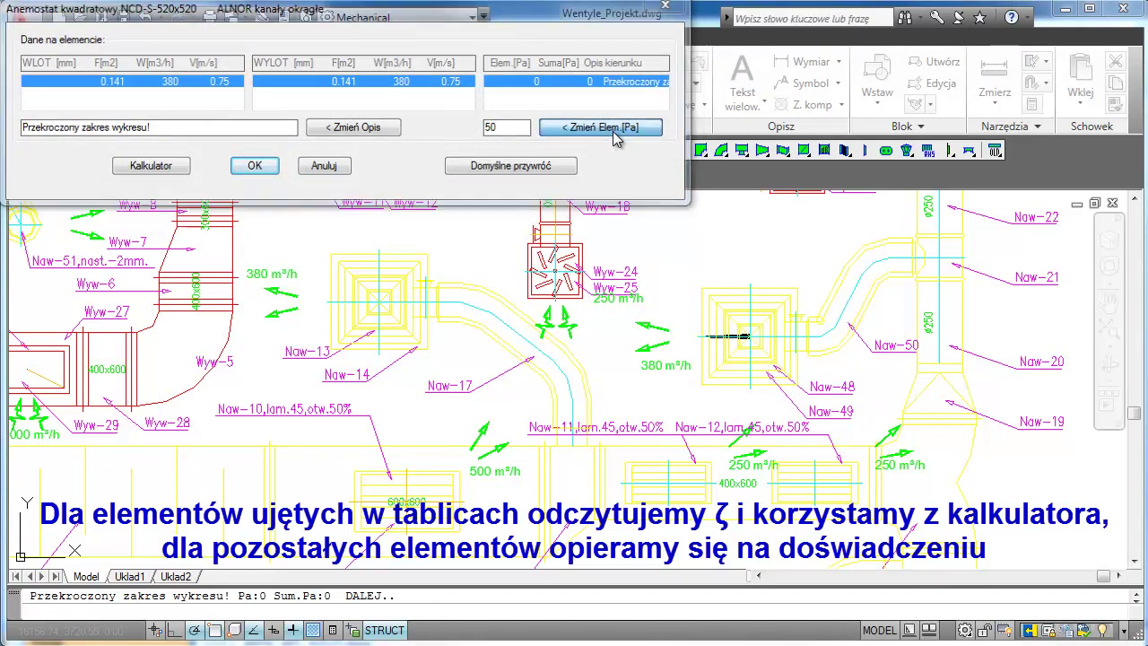
pyautogui.click(266, 168)
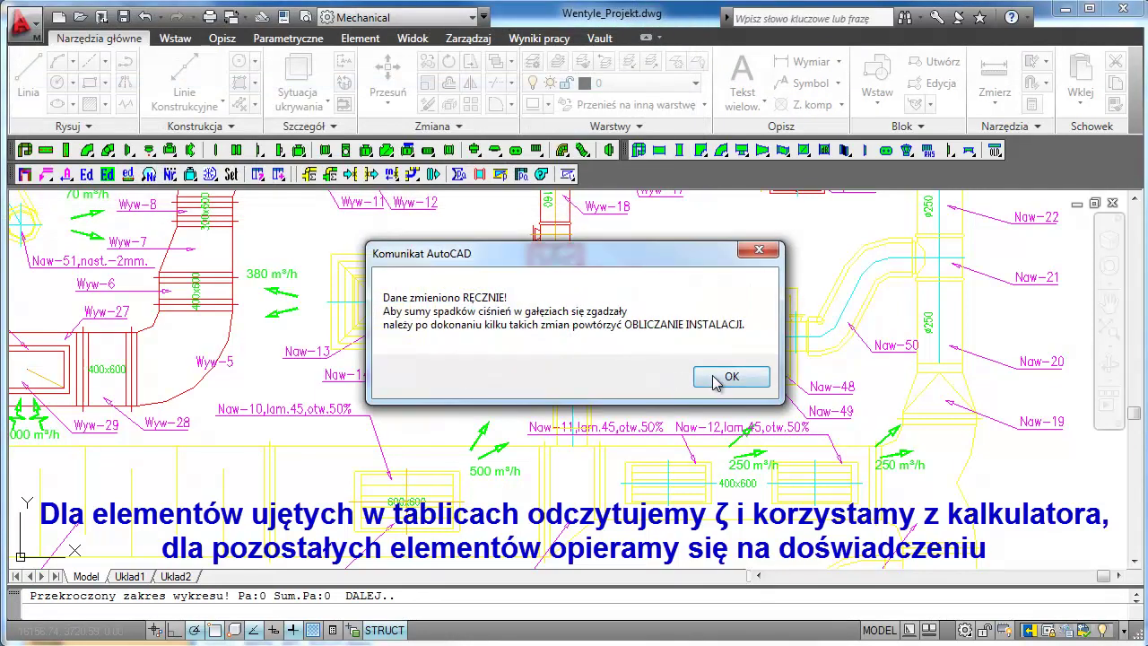
pyautogui.click(724, 374)
pyautogui.scroll(-5, 697, 395)
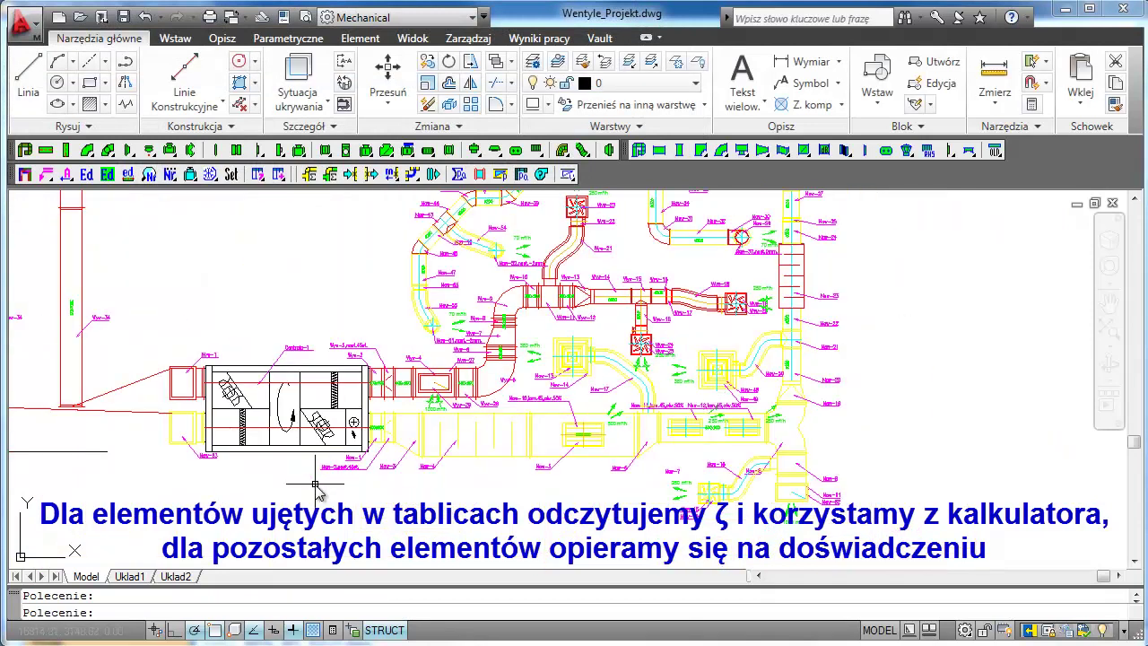
pyautogui.moveTo(318, 485); pyautogui.dragTo(547, 484, button='middle')
# Step: Check the pressure loss of the red supply line
pyautogui.scroll(2, 369, 473)
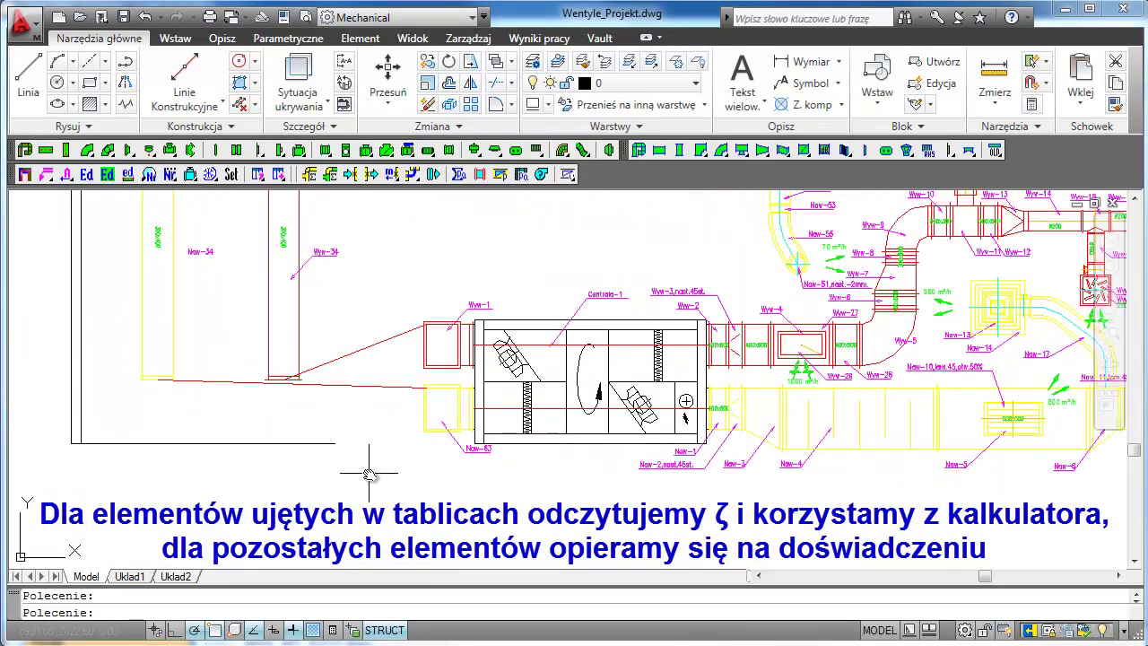
pyautogui.click(499, 176)
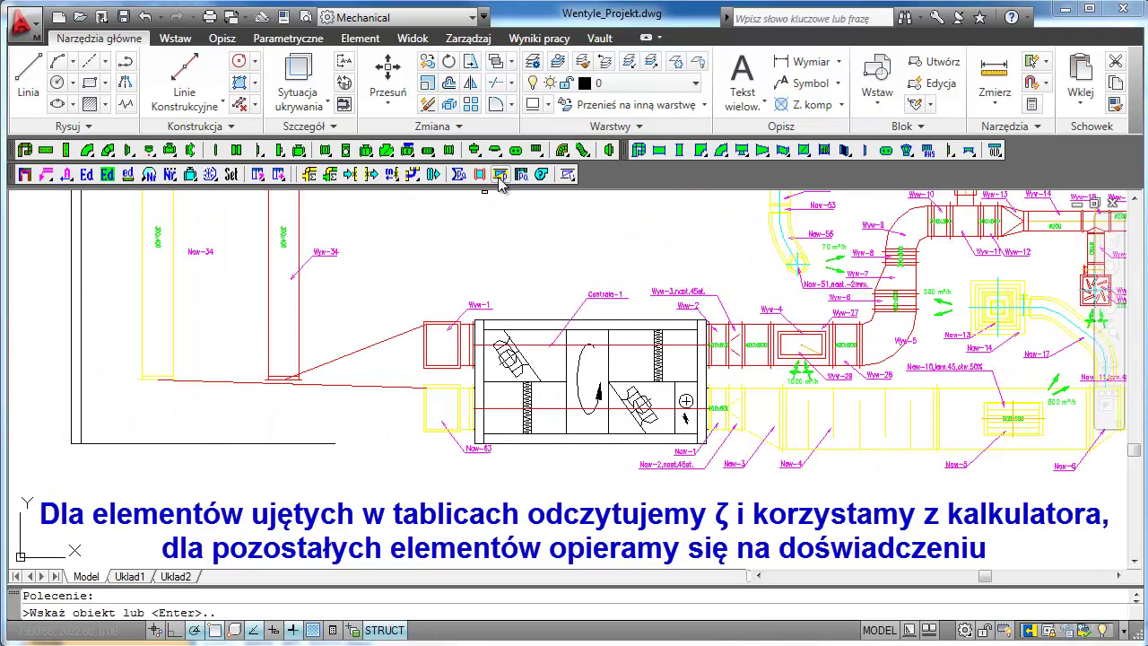
pyautogui.click(368, 388)
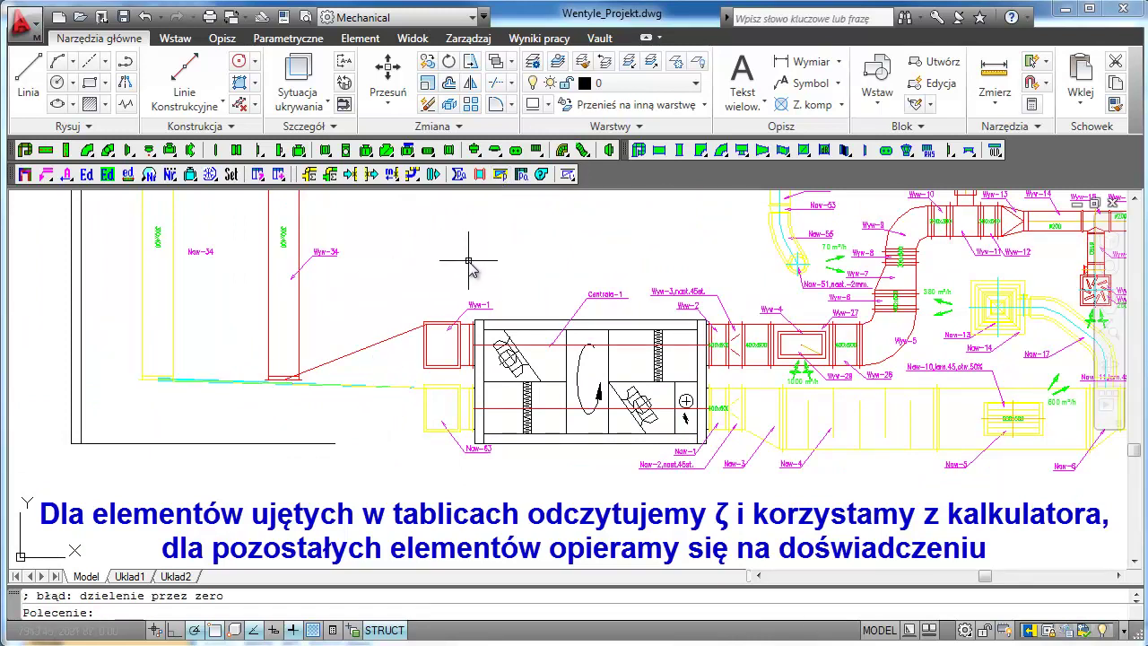
# Step: Check the air-handling unit's pressure loss, which reports 269.84 Pa then a division-by-zero error
pyautogui.moveTo(658, 493); pyautogui.dragTo(451, 485, button='middle')
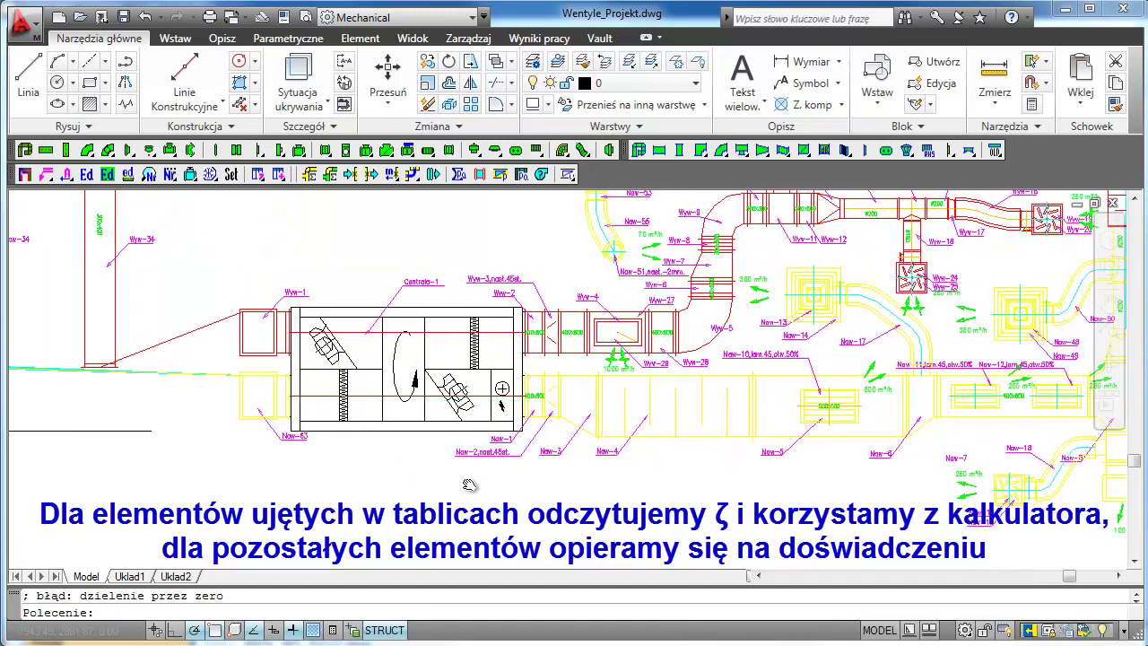
pyautogui.click(500, 175)
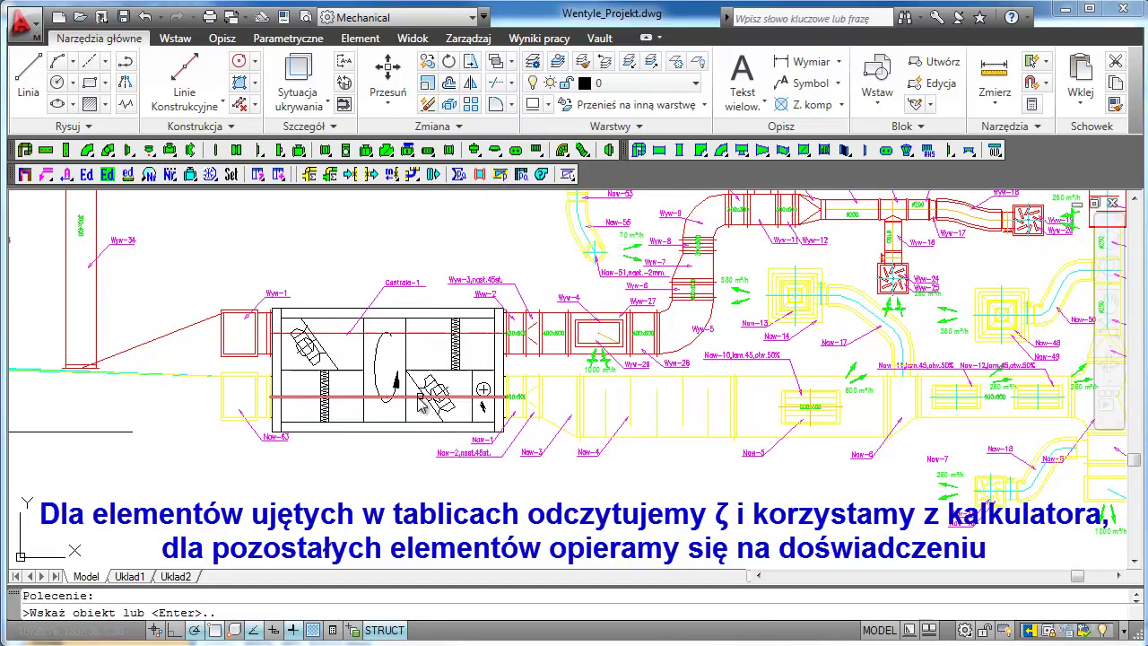
pyautogui.click(354, 406)
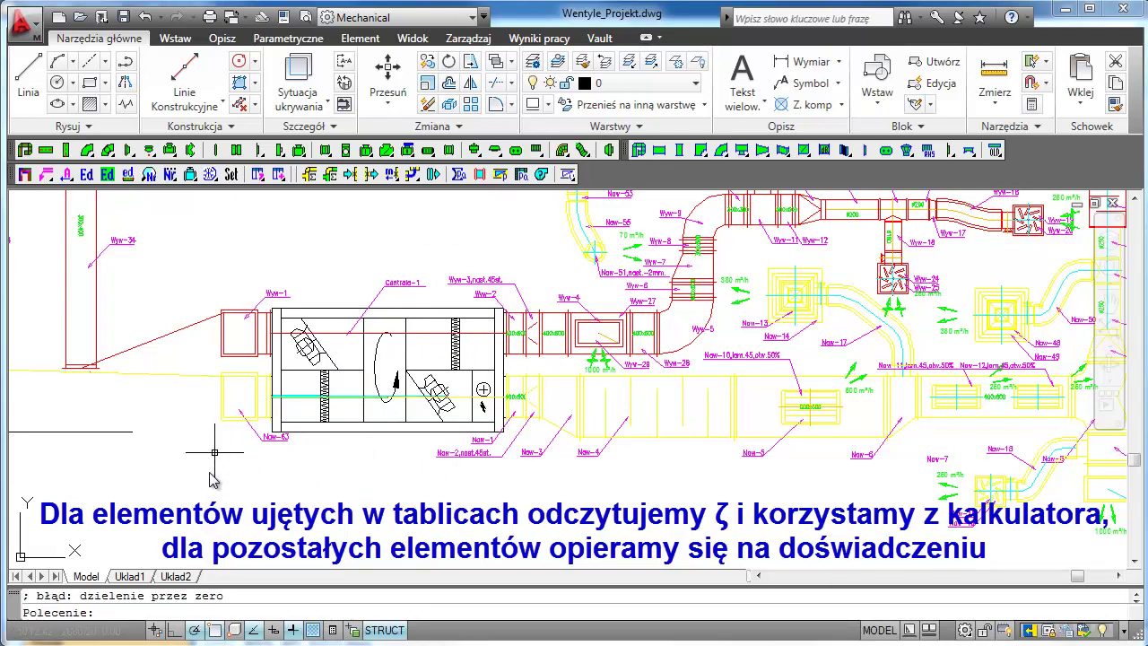
pyautogui.scroll(-2, 242, 510)
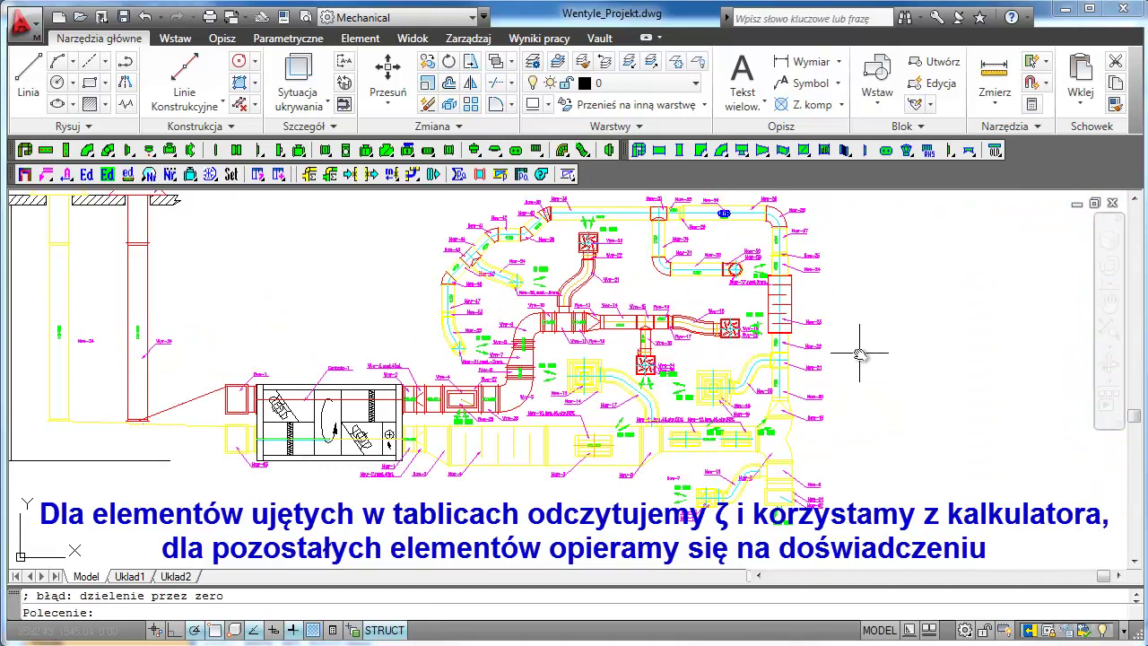
# Step: Apply a manual 5 Pa pressure loss to the SIL-C-250-900 silencer Naw-23
pyautogui.scroll(3, 825, 251)
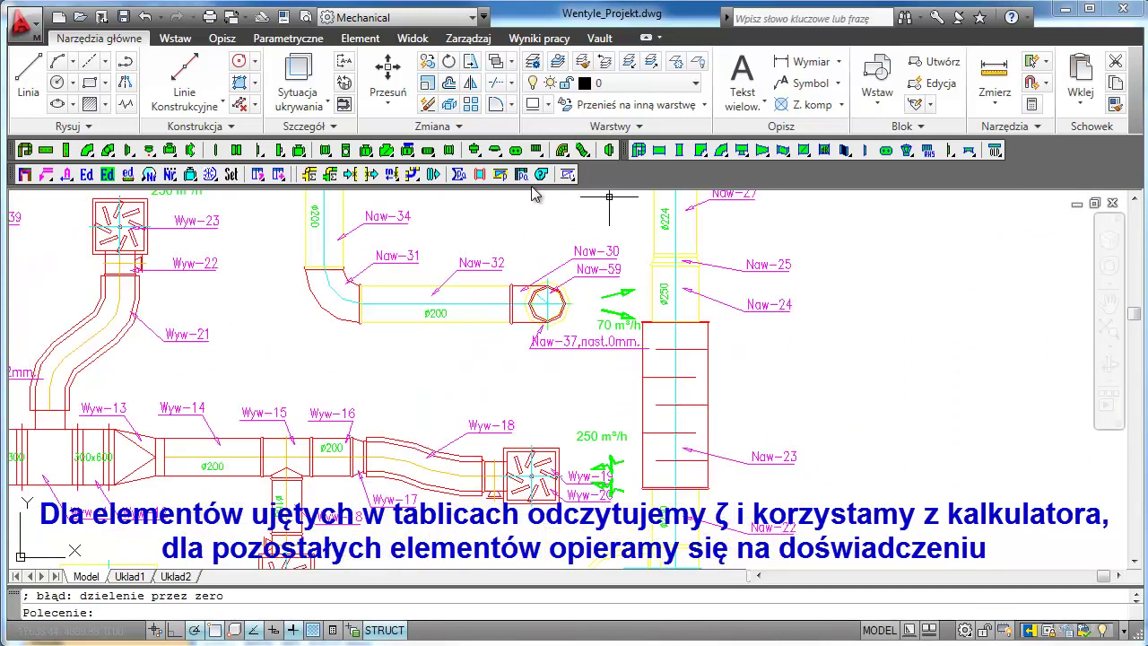
pyautogui.click(499, 174)
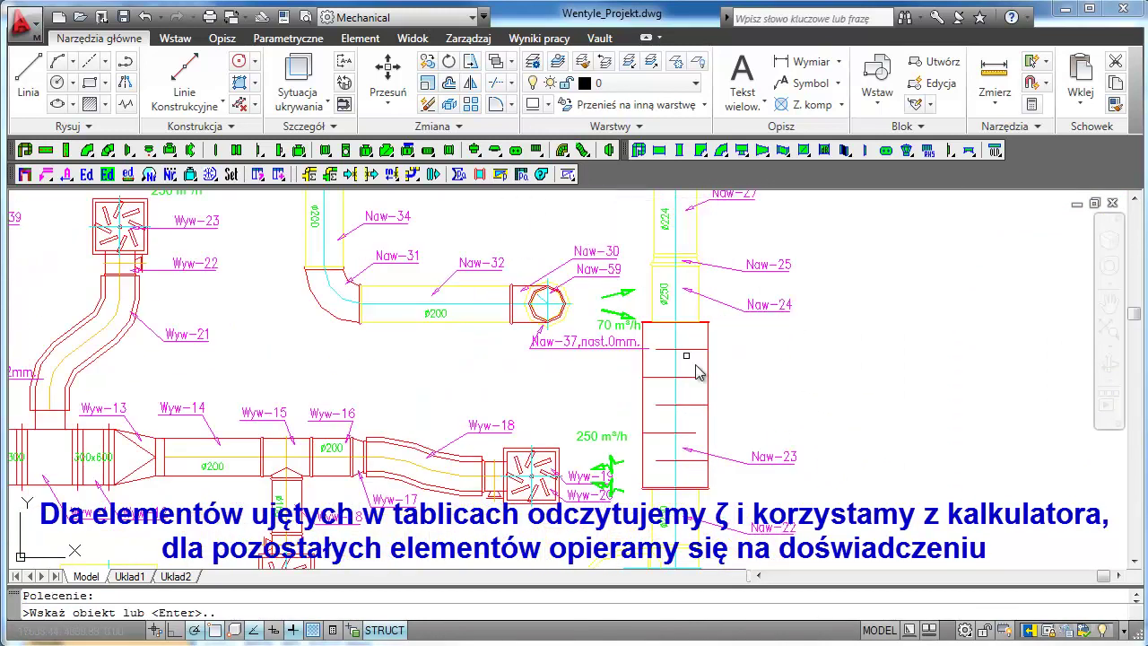
pyautogui.click(705, 356)
pyautogui.write('5')
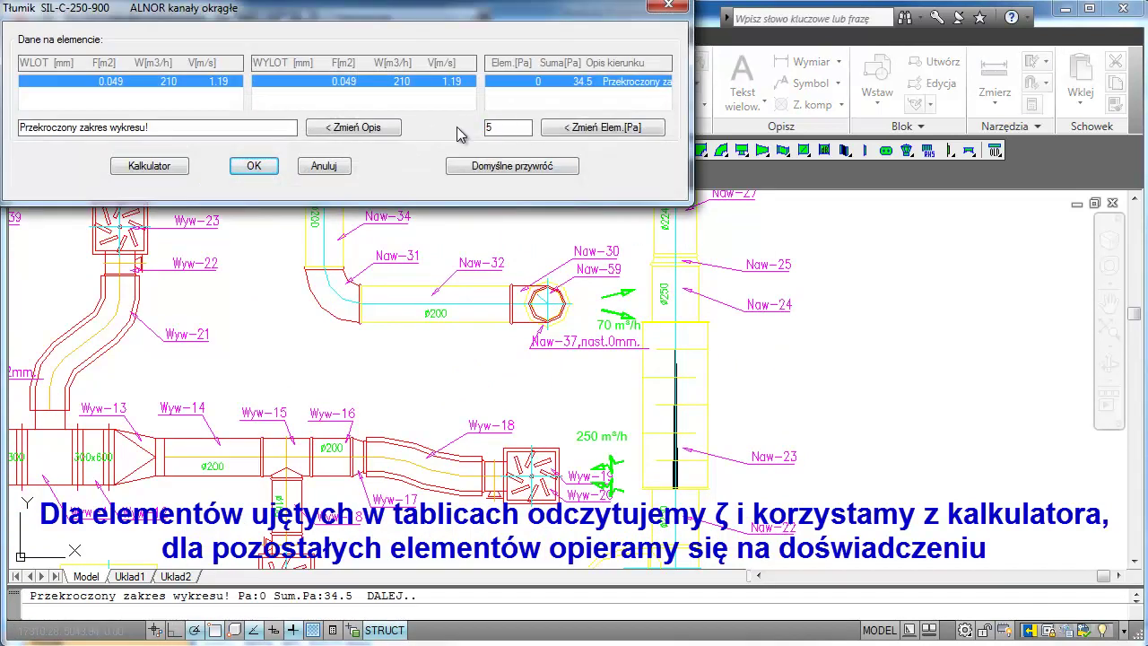
pyautogui.click(604, 128)
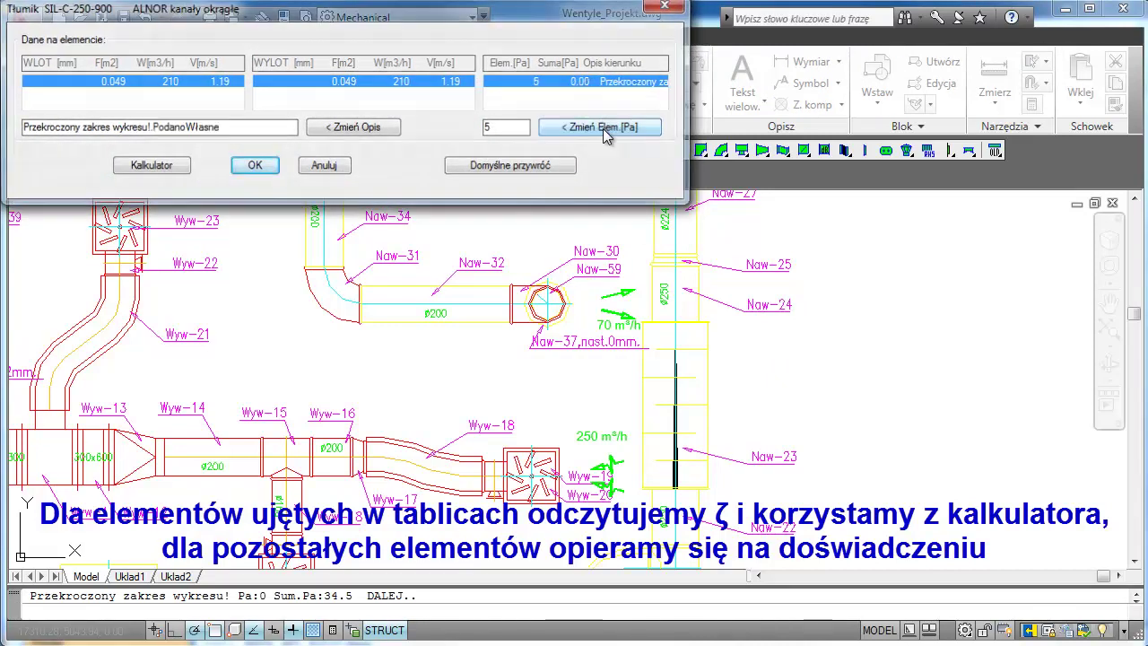
pyautogui.click(254, 166)
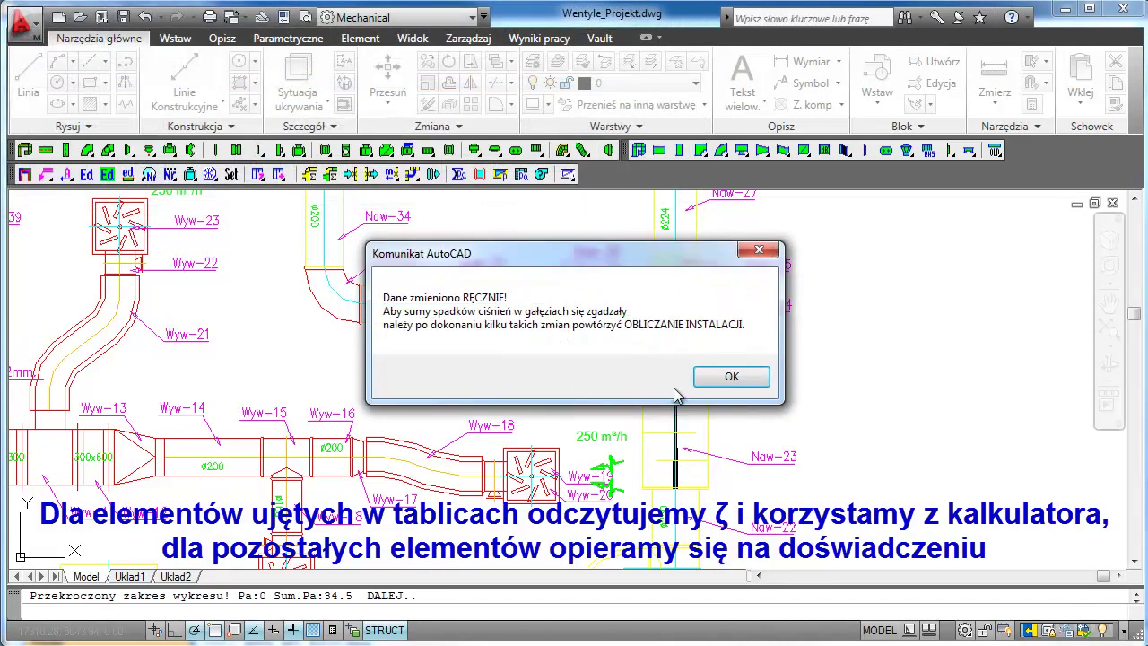
pyautogui.click(731, 376)
pyautogui.scroll(-4, 904, 402)
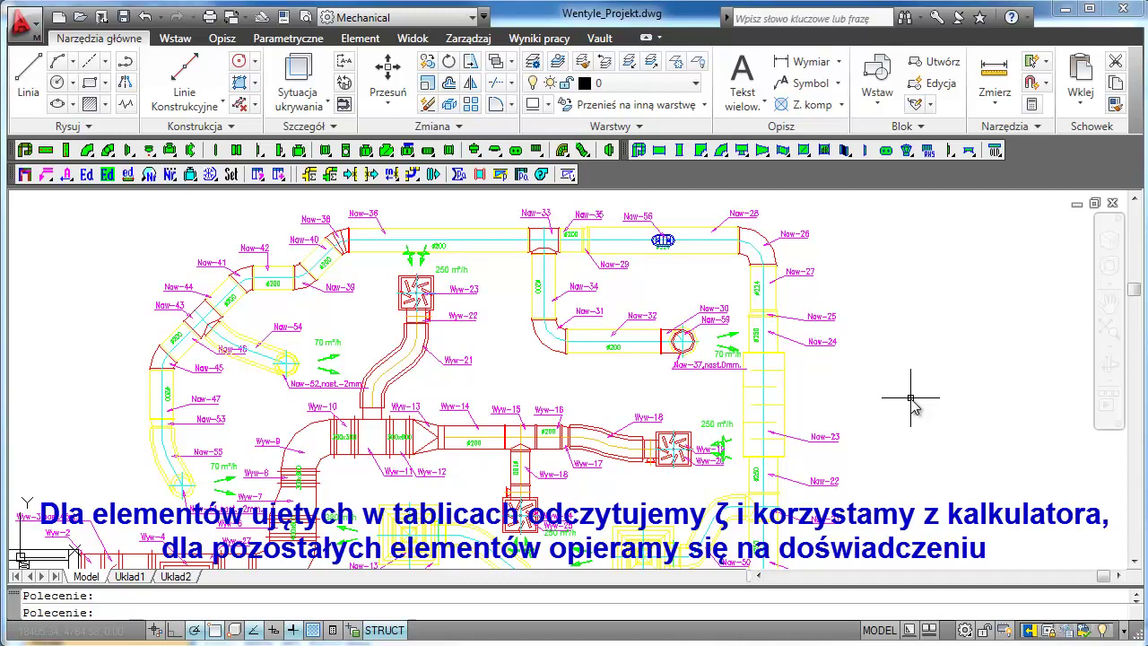
pyautogui.scroll(2, 940, 410)
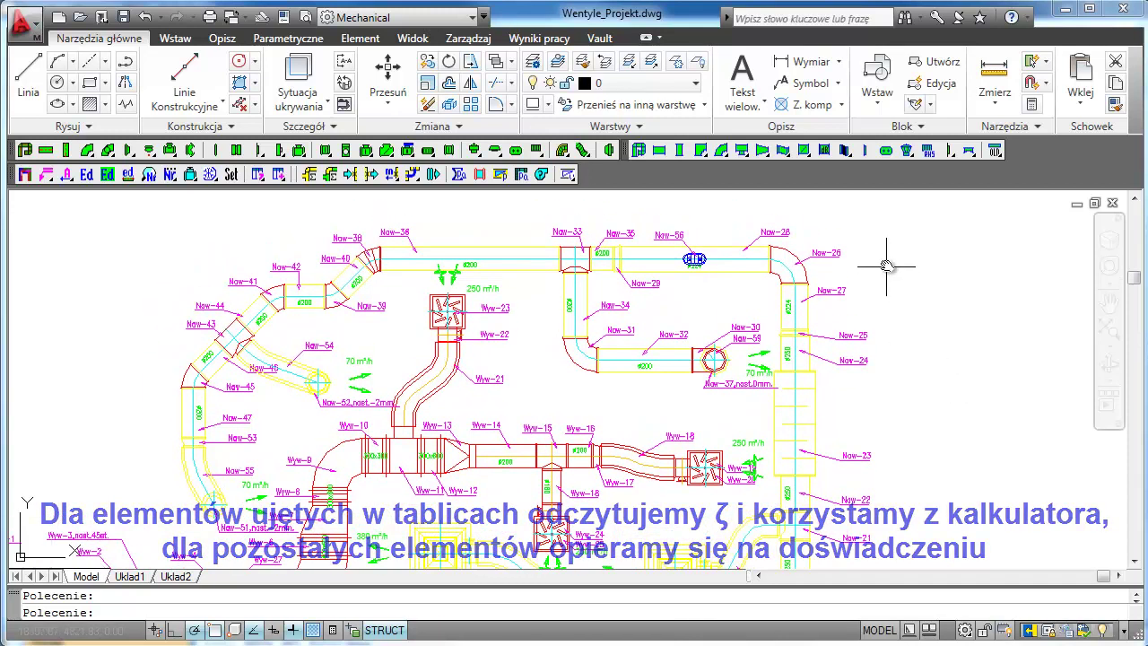
pyautogui.scroll(2, 866, 244)
pyautogui.moveTo(865, 244); pyautogui.dragTo(1038, 238, button='middle')
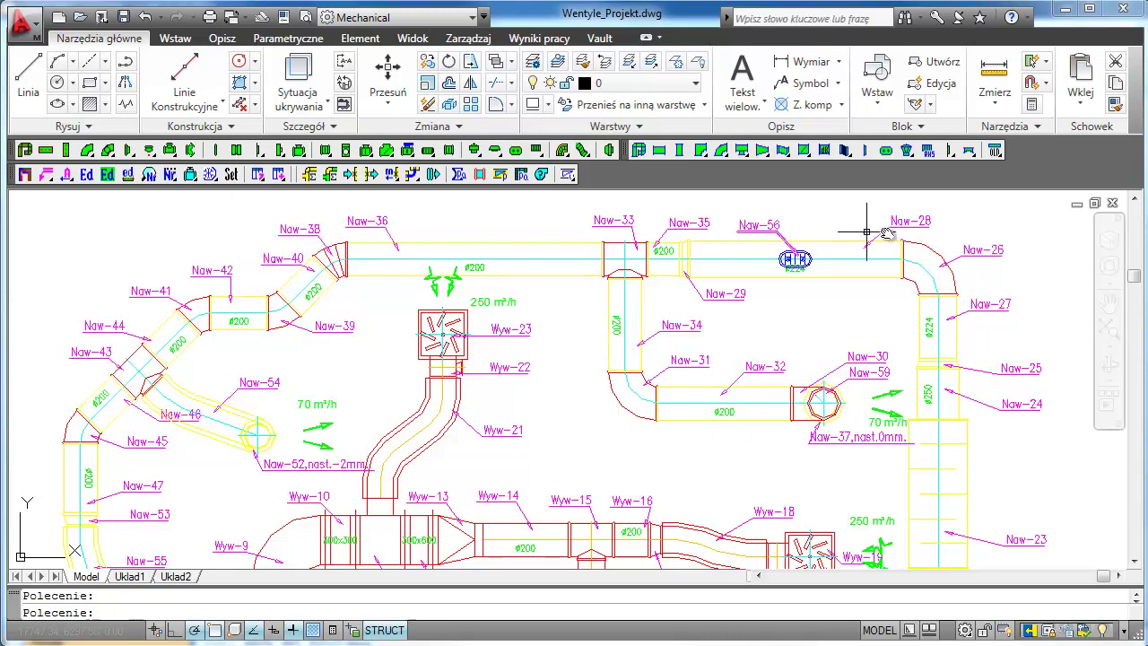
pyautogui.moveTo(1000, 232); pyautogui.dragTo(820, 284, button='middle')
pyautogui.scroll(2, 797, 290)
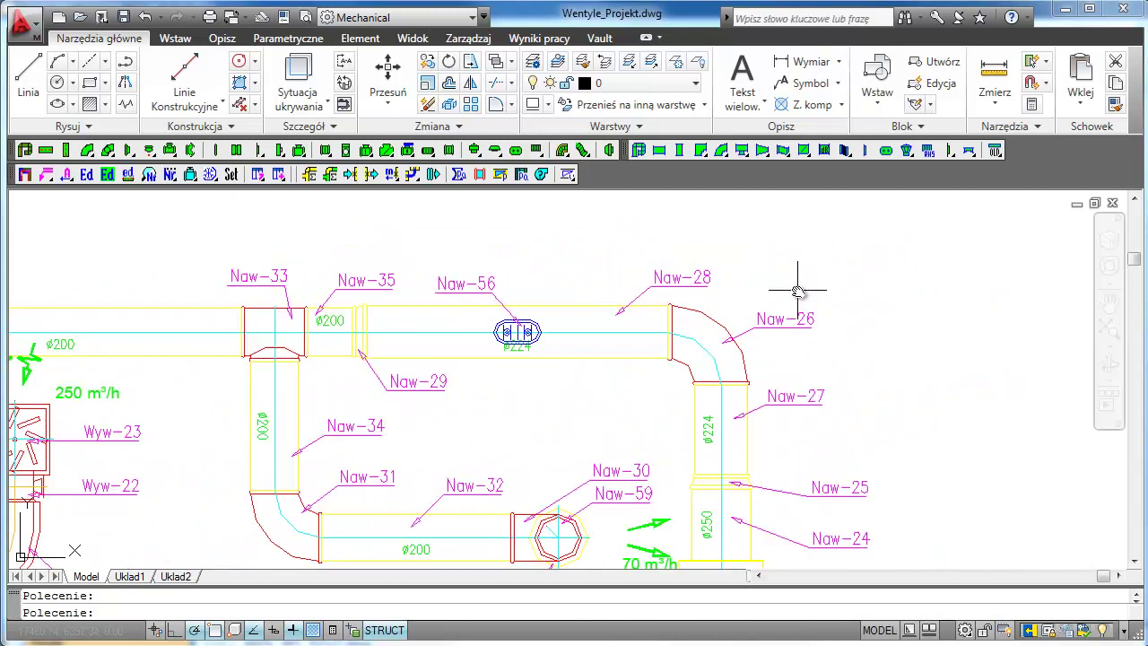
pyautogui.click(501, 177)
pyautogui.click(699, 314)
pyautogui.press('Return')
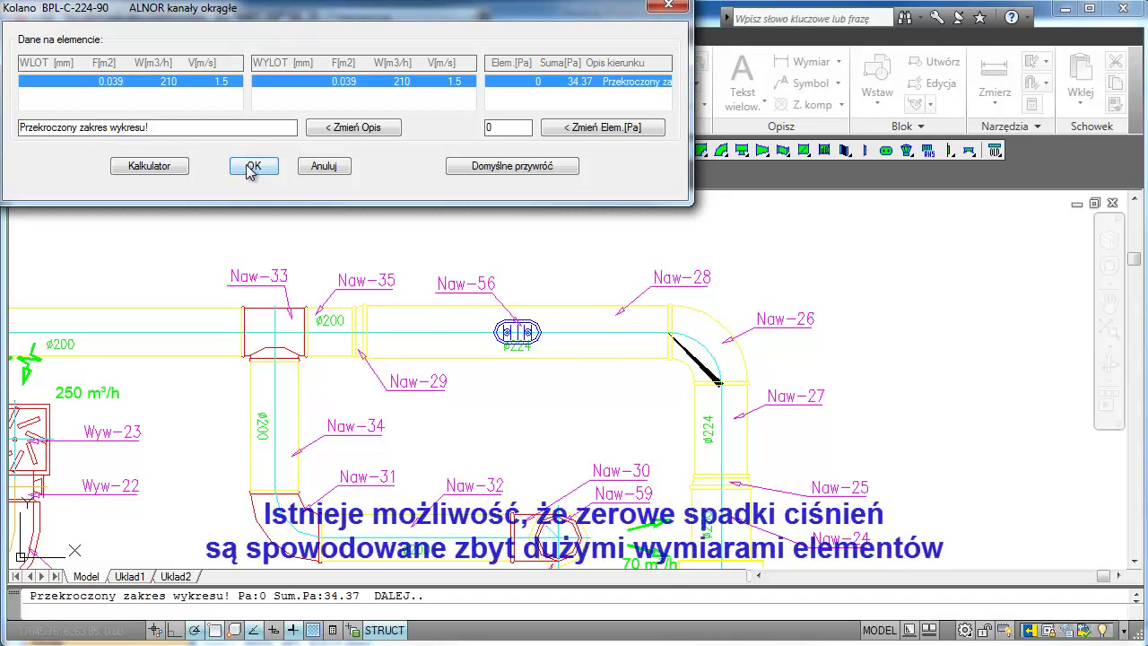
pyautogui.click(324, 167)
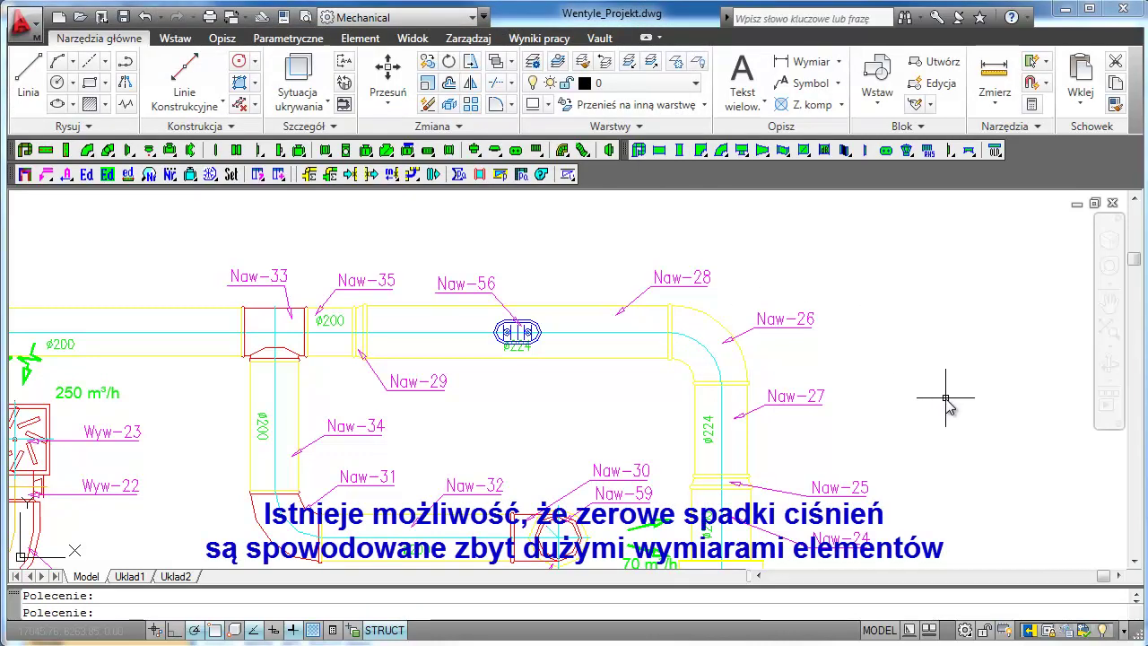
# Step: Change reducer Naw-25 to the 250/160 size
pyautogui.scroll(2, 946, 399)
pyautogui.scroll(1, 948, 326)
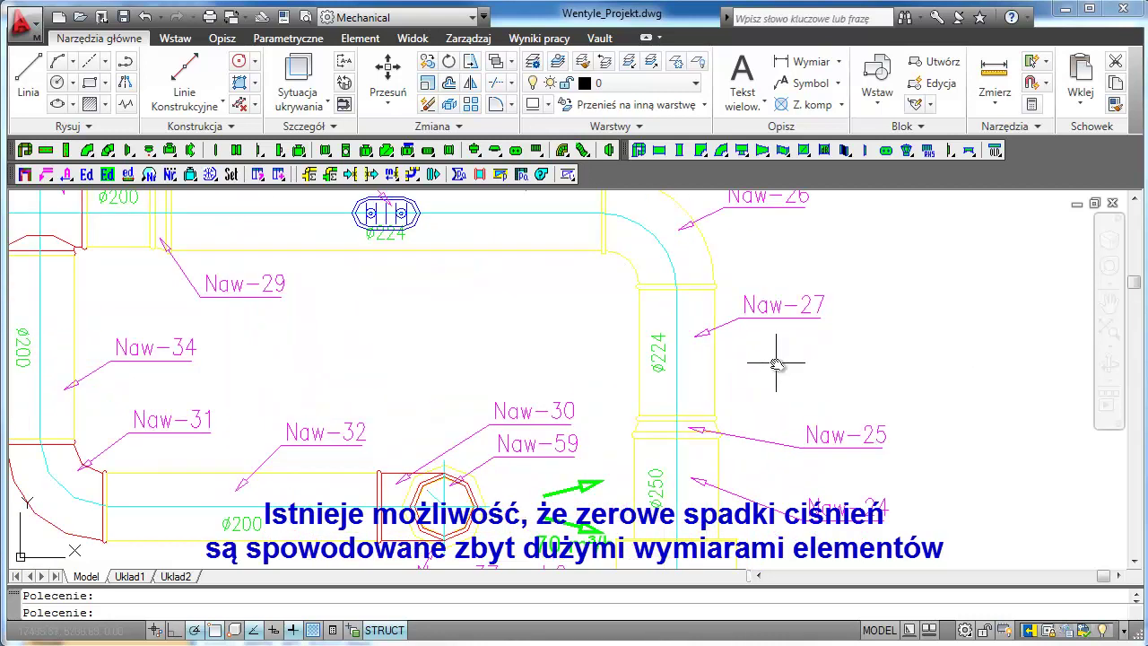
pyautogui.click(107, 176)
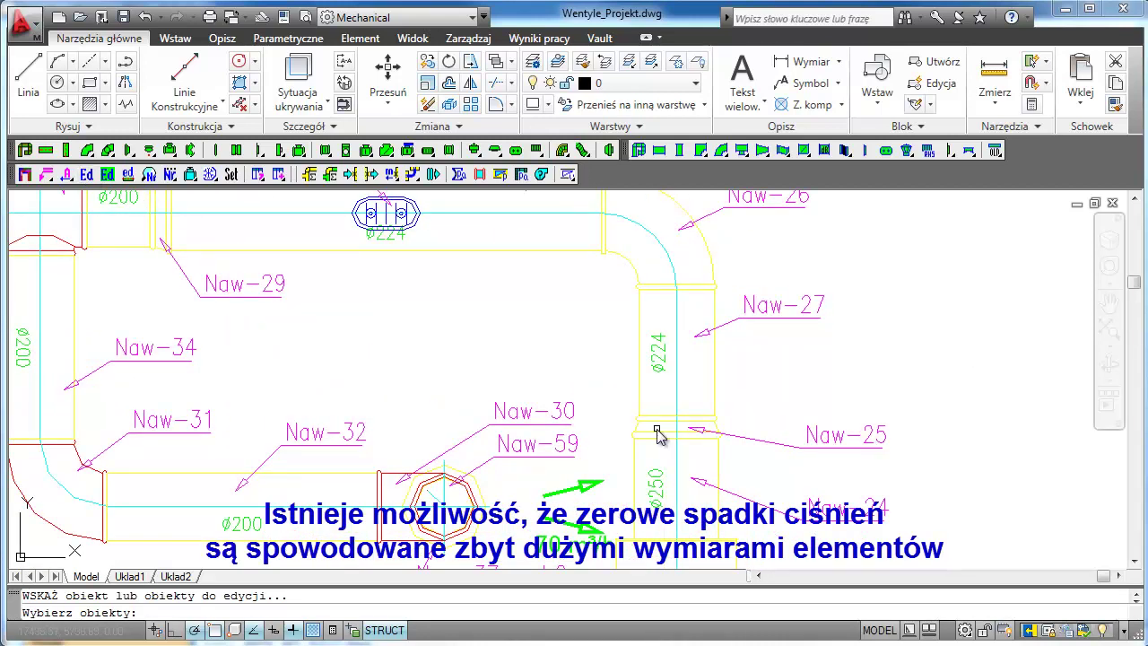
pyautogui.scroll(1, 684, 434)
pyautogui.click(686, 435)
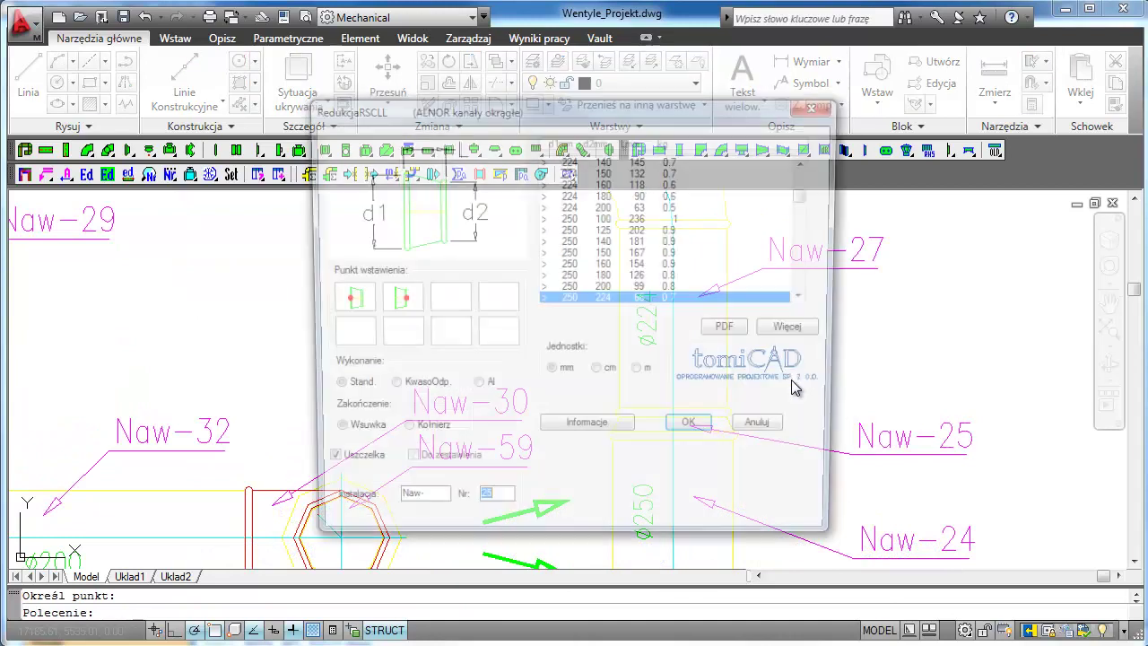
pyautogui.click(584, 267)
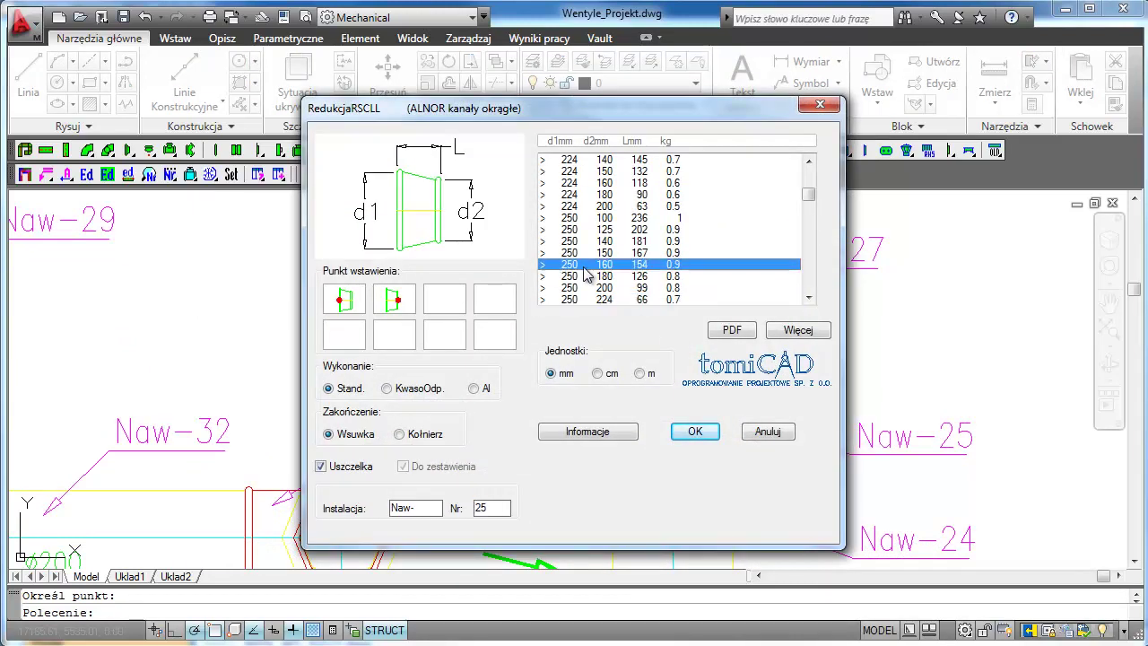
pyautogui.click(700, 435)
# Step: Resize duct Naw-27 from ø224 to ø160
pyautogui.moveTo(877, 345); pyautogui.dragTo(917, 439, button='middle')
pyautogui.press('Return')
pyautogui.click(777, 411)
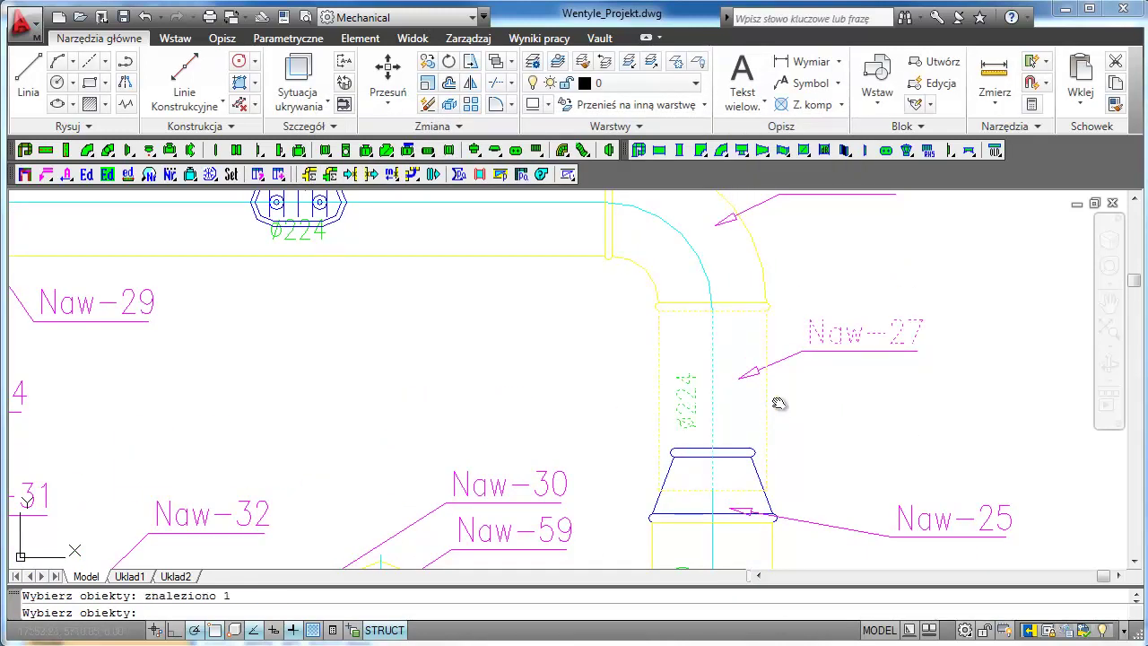
pyautogui.press('Return')
pyautogui.click(568, 235)
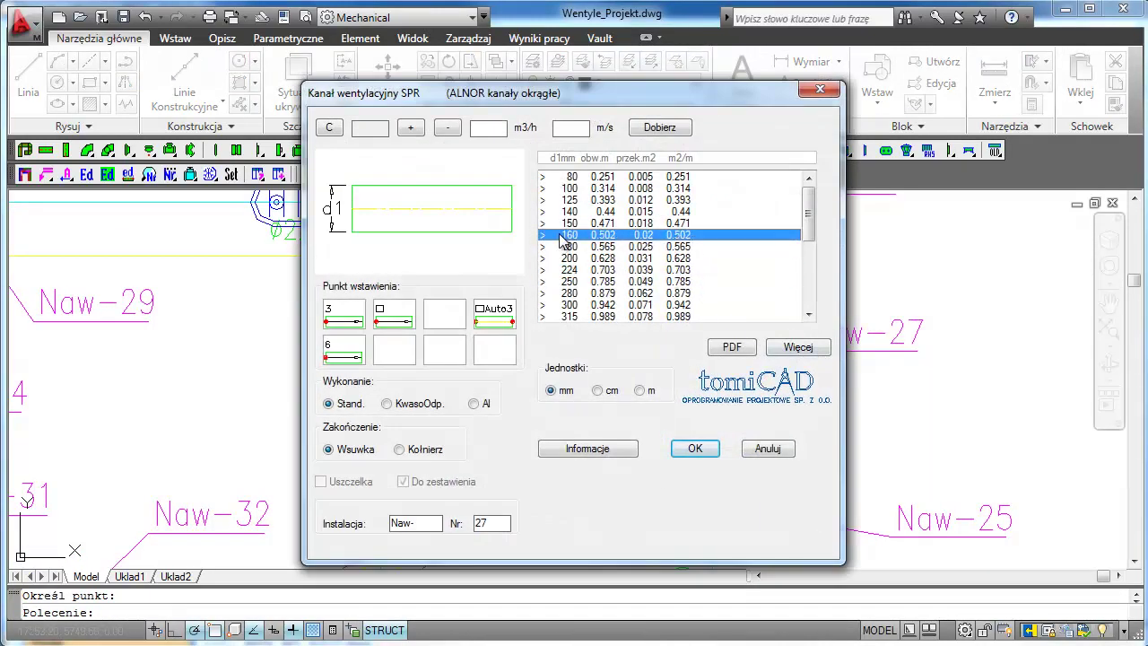
pyautogui.click(692, 448)
# Step: Select elbow Naw-26 for resizing
pyautogui.moveTo(971, 310); pyautogui.dragTo(1023, 408, button='middle')
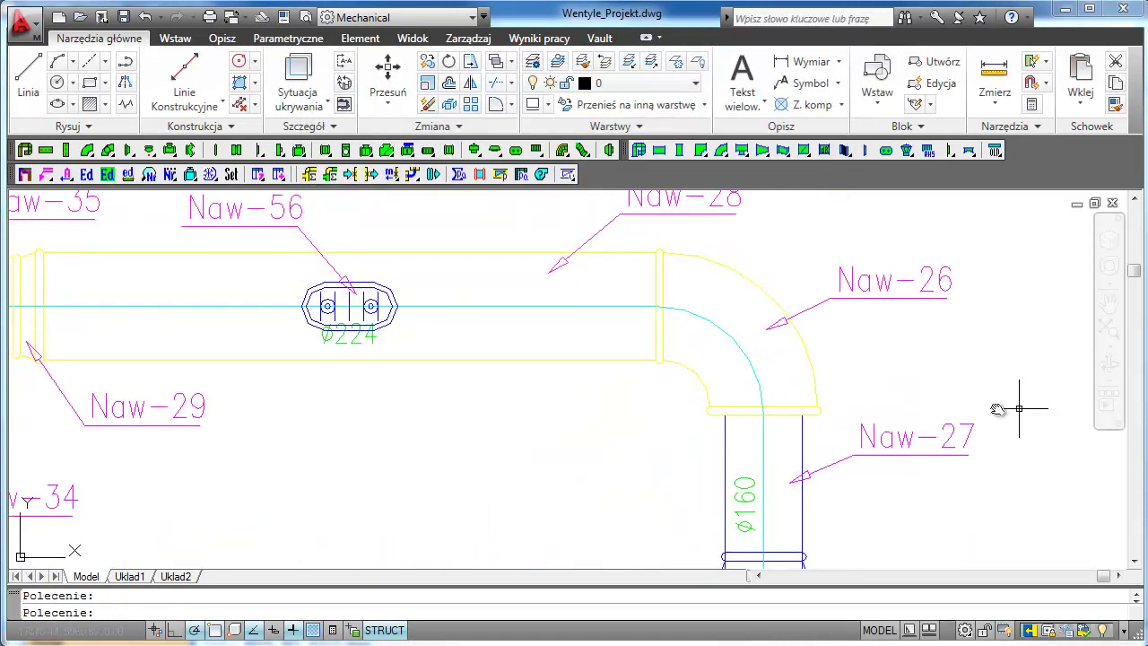
pyautogui.press('Return')
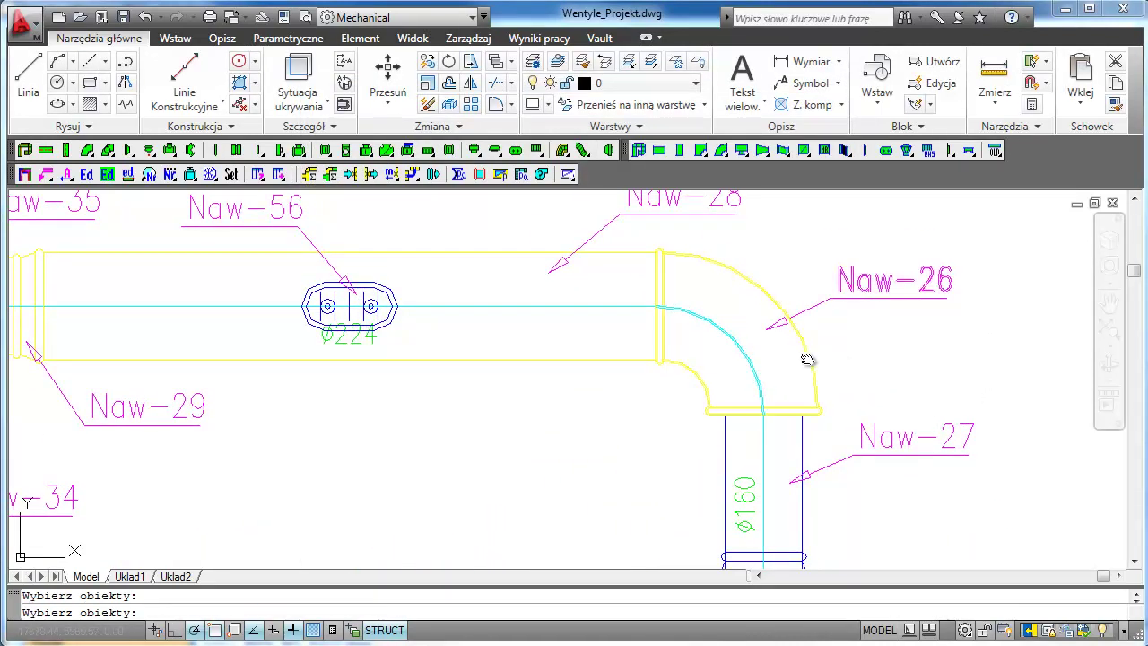
pyautogui.click(807, 359)
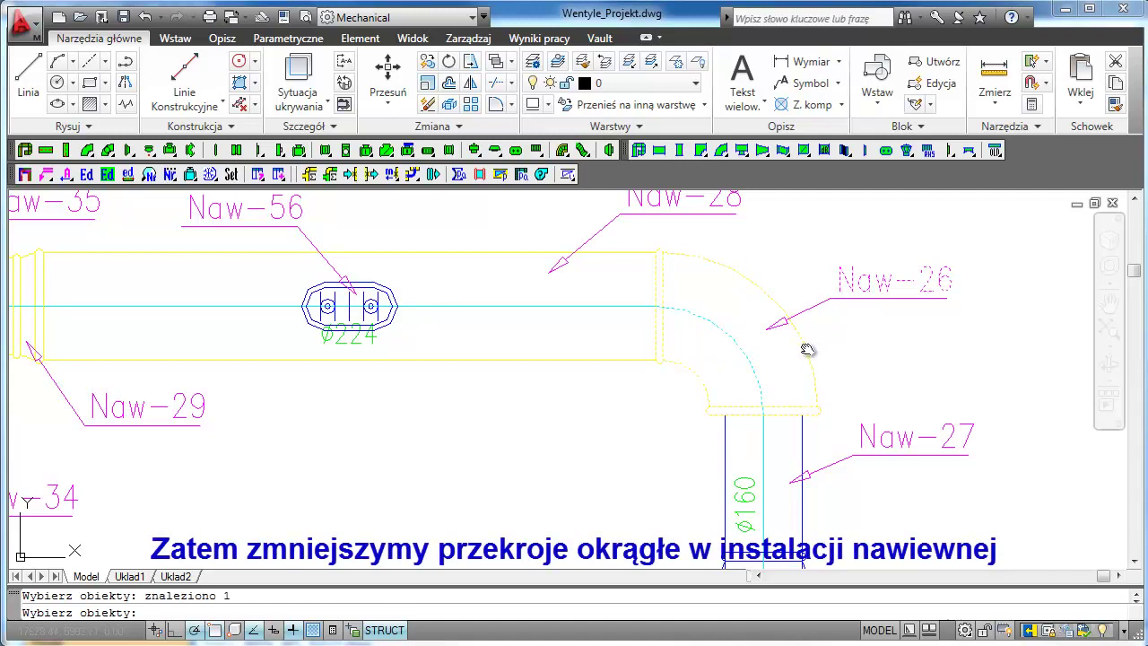
# Step: Resize elbow Naw-26 and duct Naw-28 to ø160
pyautogui.press('Return')
pyautogui.click(574, 218)
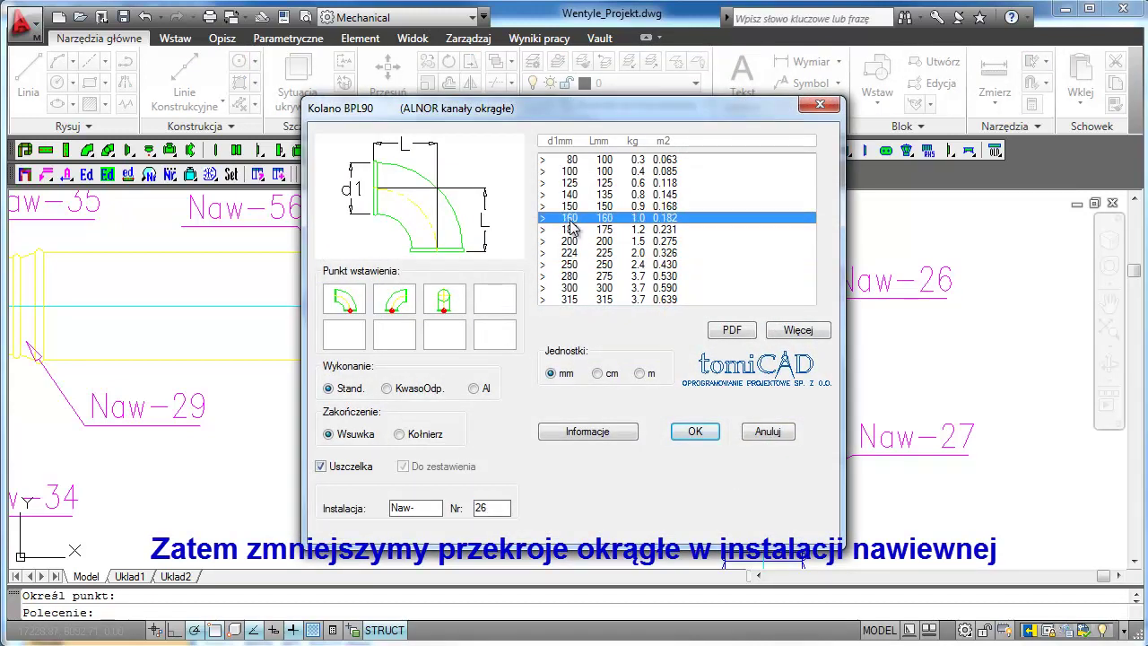
pyautogui.click(687, 437)
pyautogui.moveTo(682, 426); pyautogui.dragTo(843, 441, button='middle')
pyautogui.click(835, 377)
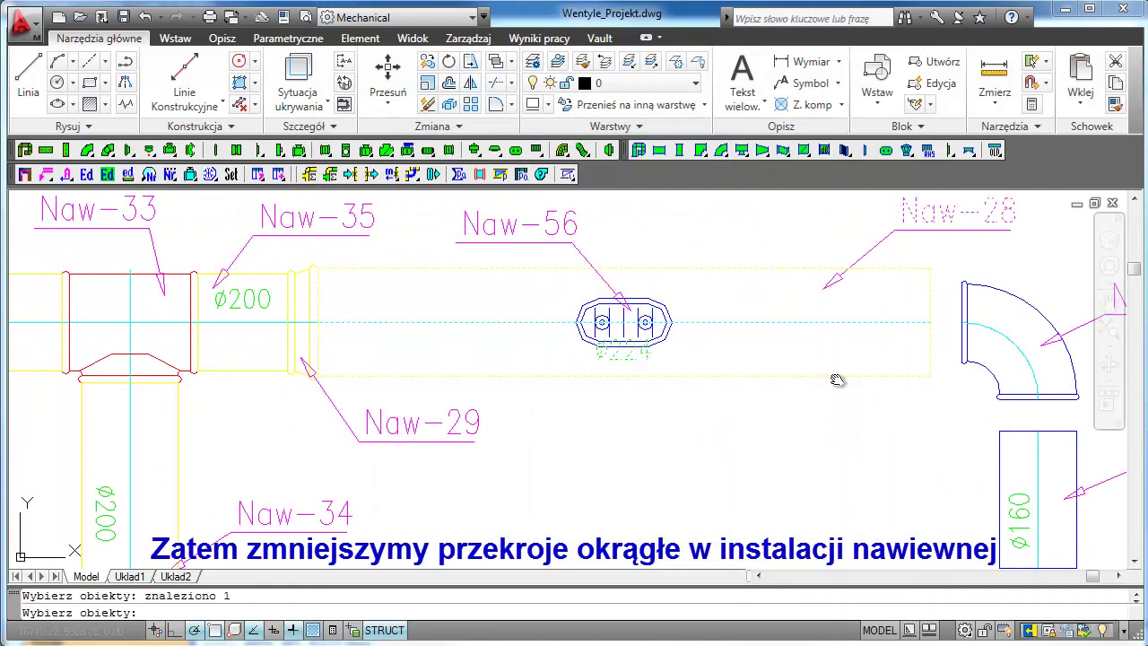
pyautogui.press('Return')
pyautogui.click(566, 223)
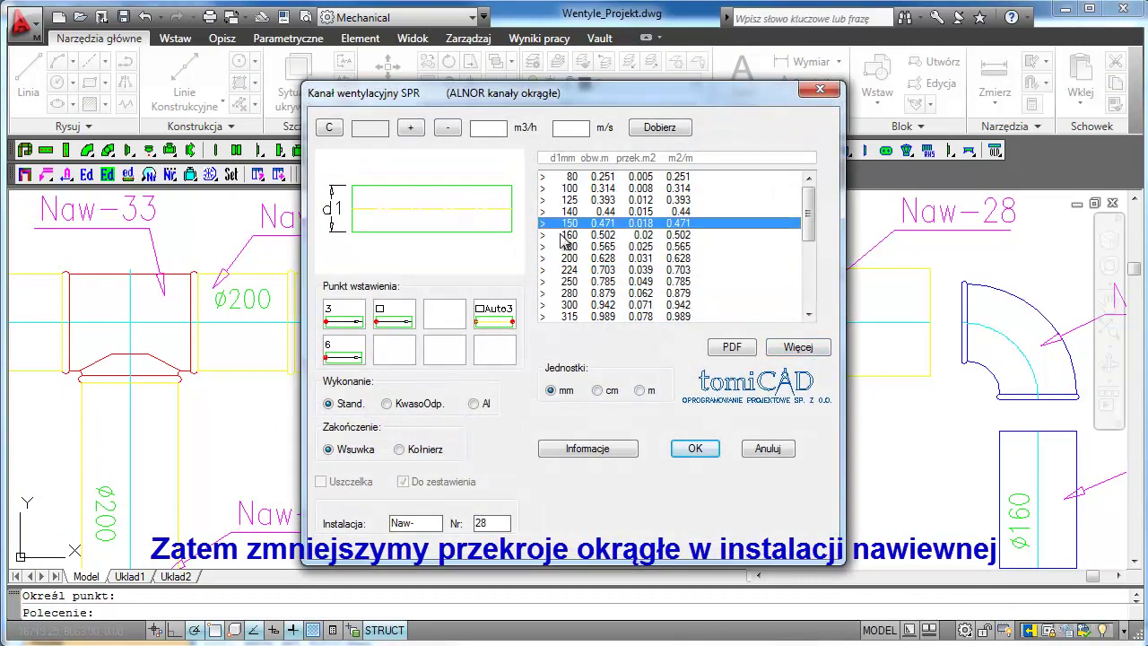
pyautogui.click(583, 236)
pyautogui.click(691, 450)
# Step: Change reducer Naw-29 to the 160/125 size
pyautogui.moveTo(602, 436); pyautogui.dragTo(865, 451, button='middle')
pyautogui.click(647, 370)
pyautogui.press('Return')
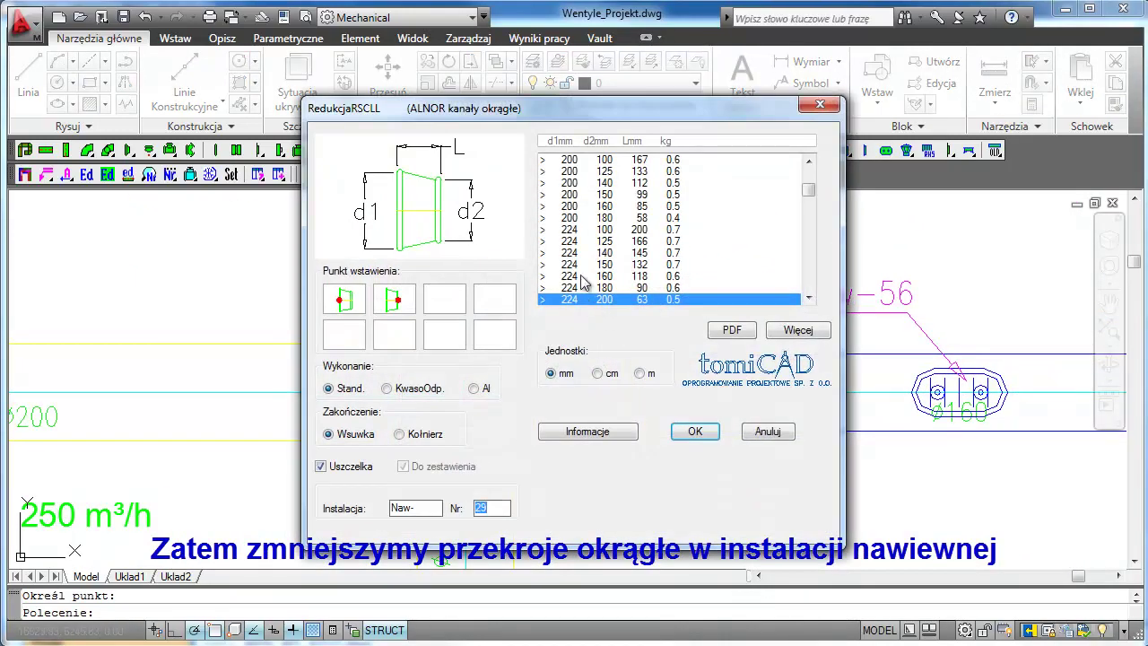
pyautogui.click(583, 190)
pyautogui.scroll(1, 584, 193)
pyautogui.scroll(2, 588, 192)
pyautogui.scroll(1, 587, 193)
pyautogui.click(610, 218)
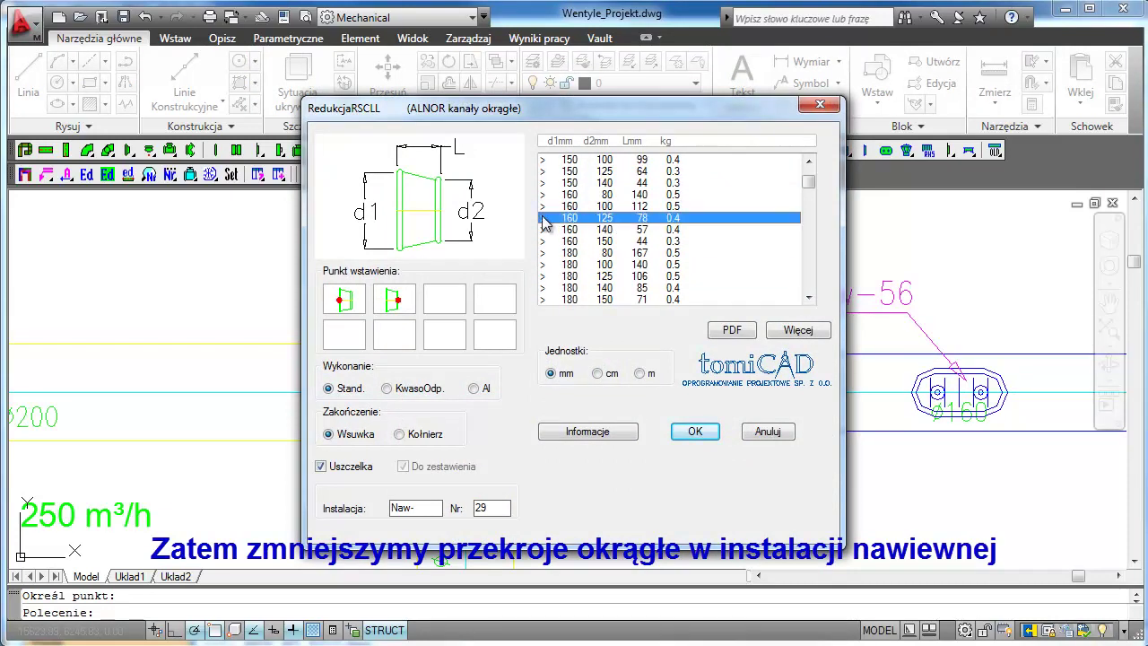
pyautogui.click(695, 432)
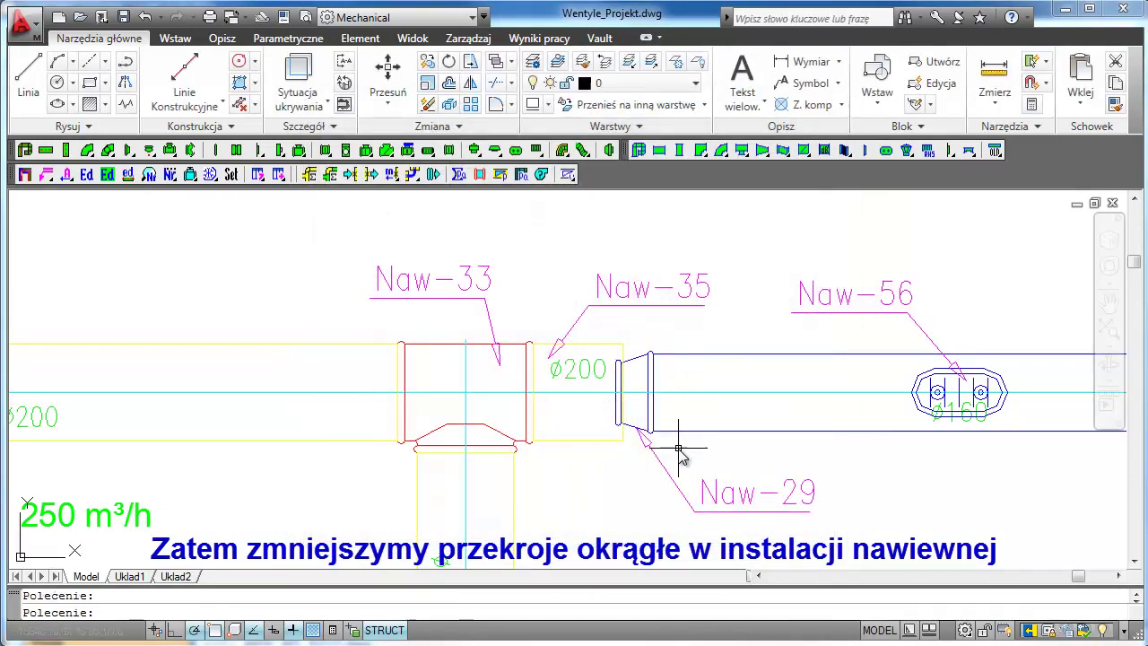
# Step: Resize duct Naw-35 to ø125
pyautogui.click(584, 446)
pyautogui.press('Return')
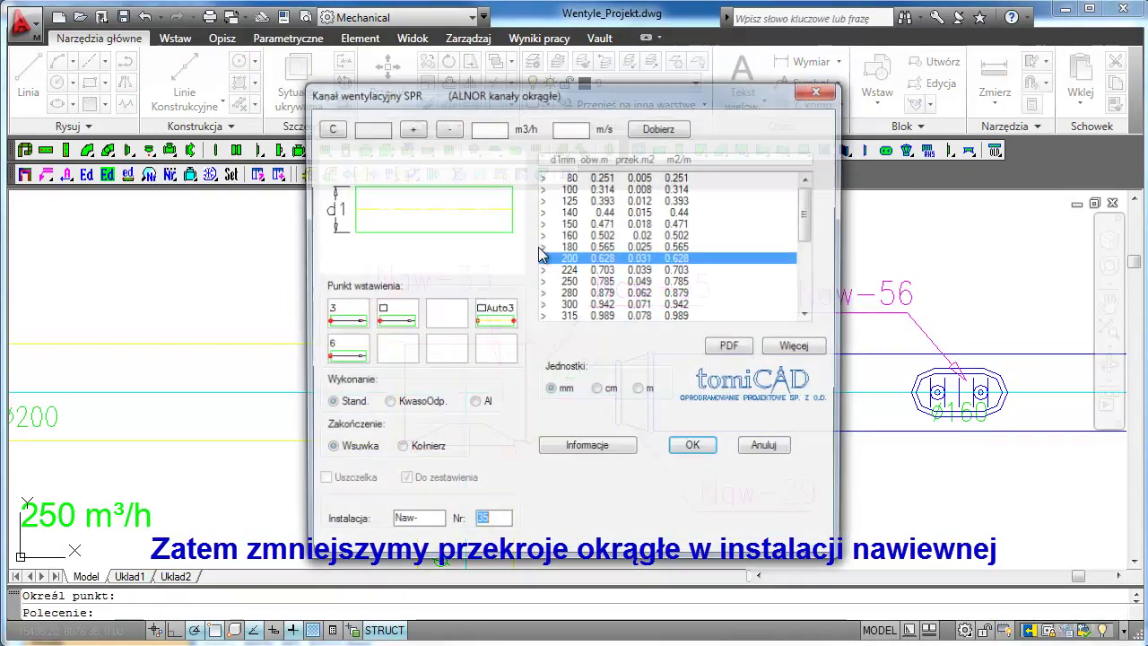
pyautogui.click(566, 200)
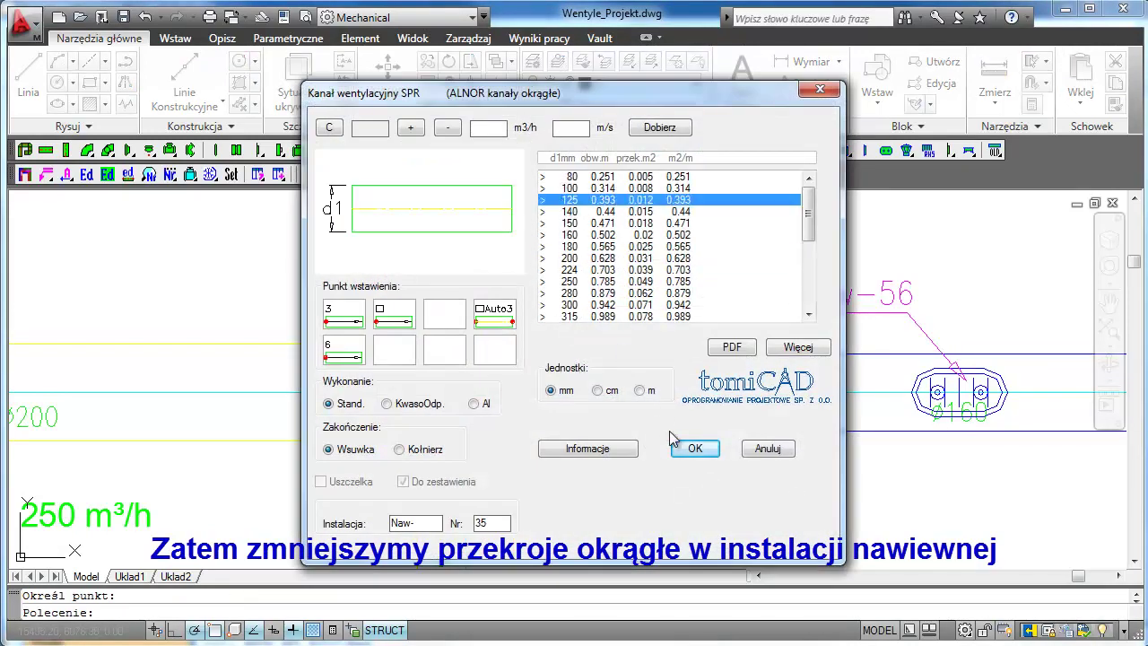
pyautogui.click(693, 448)
# Step: Change tee Naw-33 to the 125/100 size
pyautogui.moveTo(612, 447); pyautogui.dragTo(788, 422, button='middle')
pyautogui.press('Return')
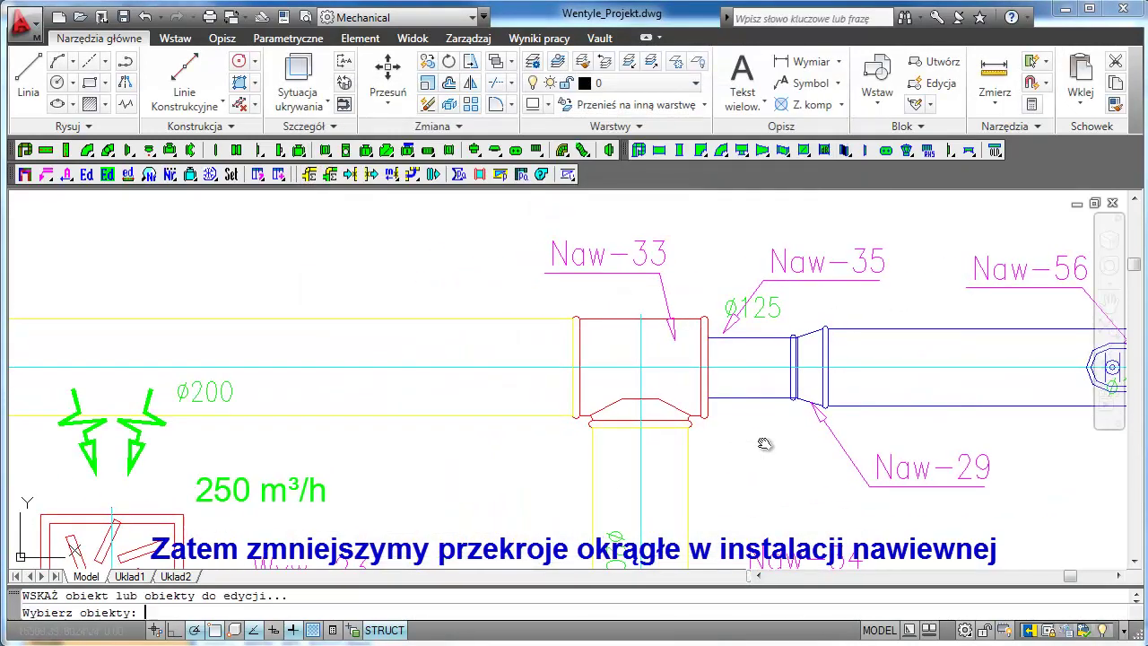
pyautogui.click(706, 413)
pyautogui.press('Return')
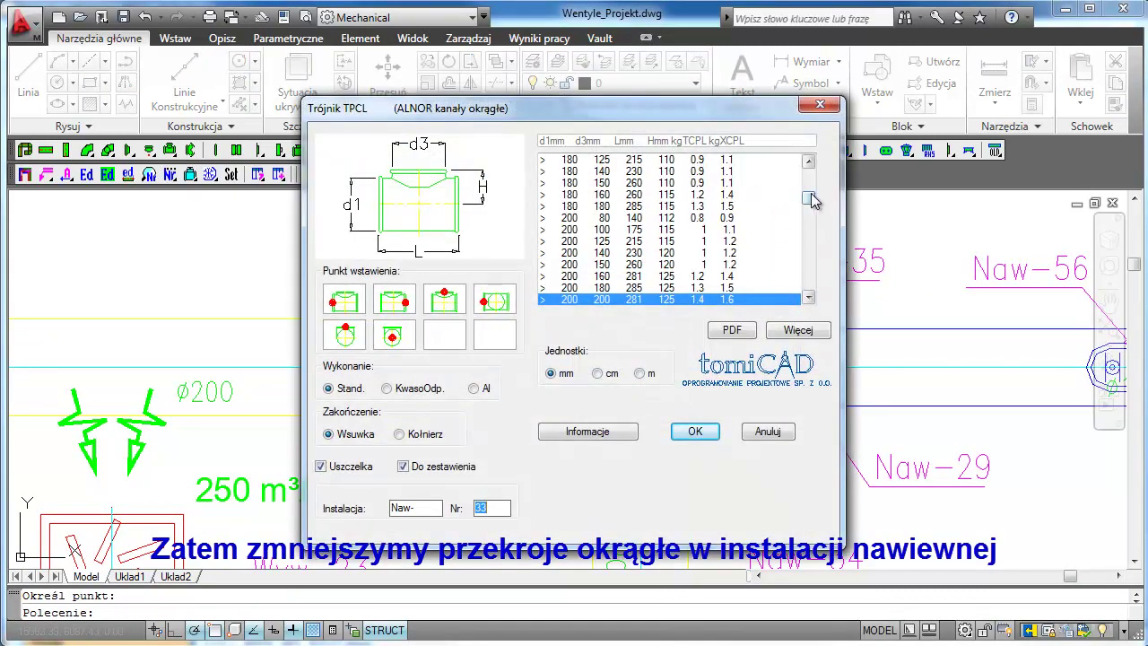
pyautogui.moveTo(810, 198); pyautogui.dragTo(812, 180)
pyautogui.click(600, 208)
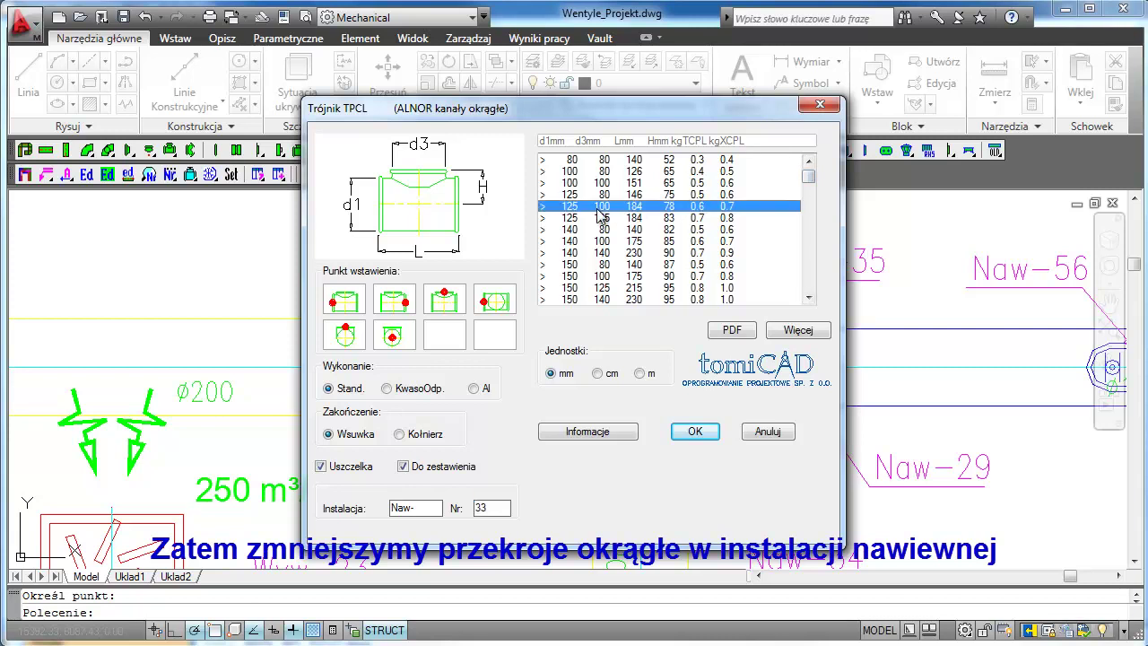
pyautogui.click(695, 432)
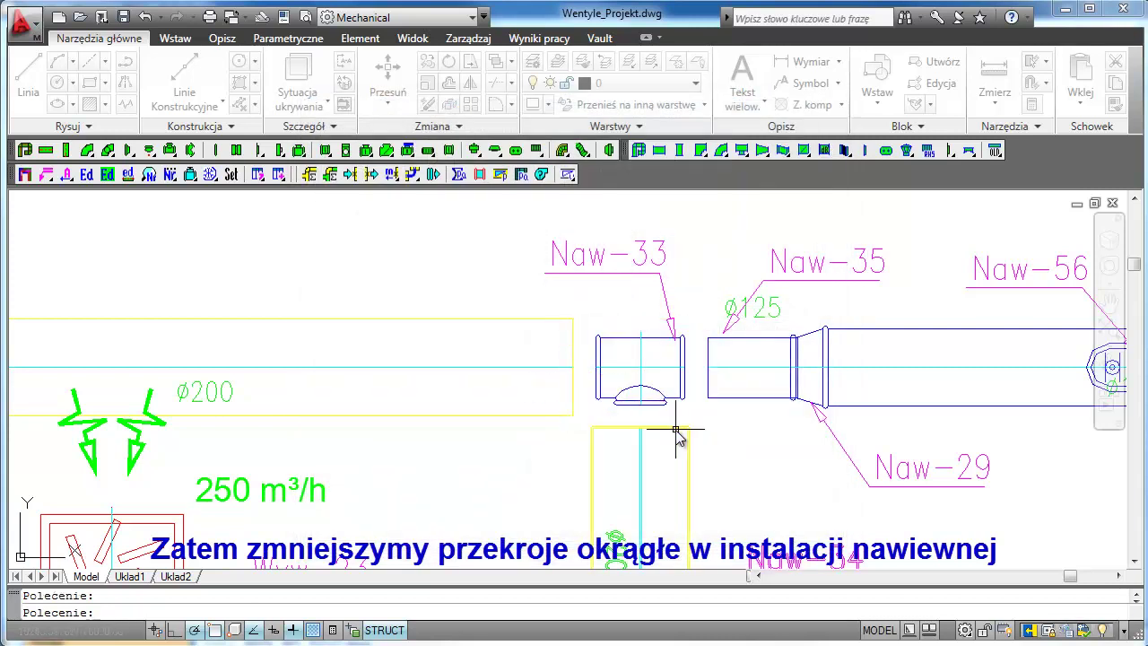
# Step: Resize the ø200 duct Naw-36 to ø125
pyautogui.click(532, 417)
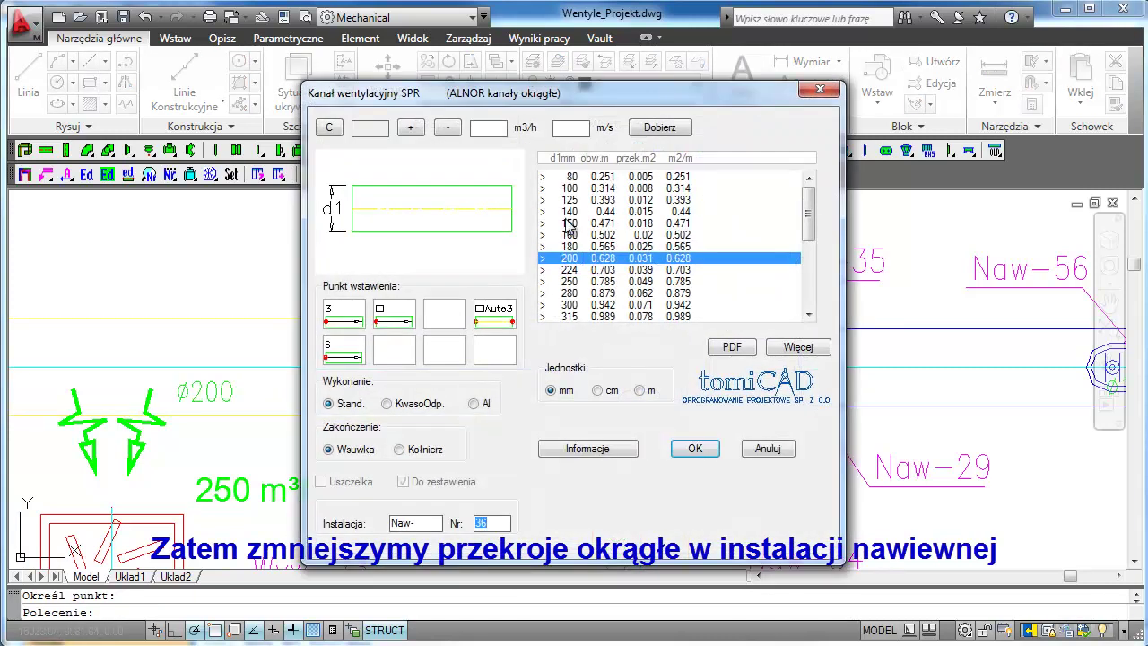
pyautogui.click(567, 200)
pyautogui.click(695, 448)
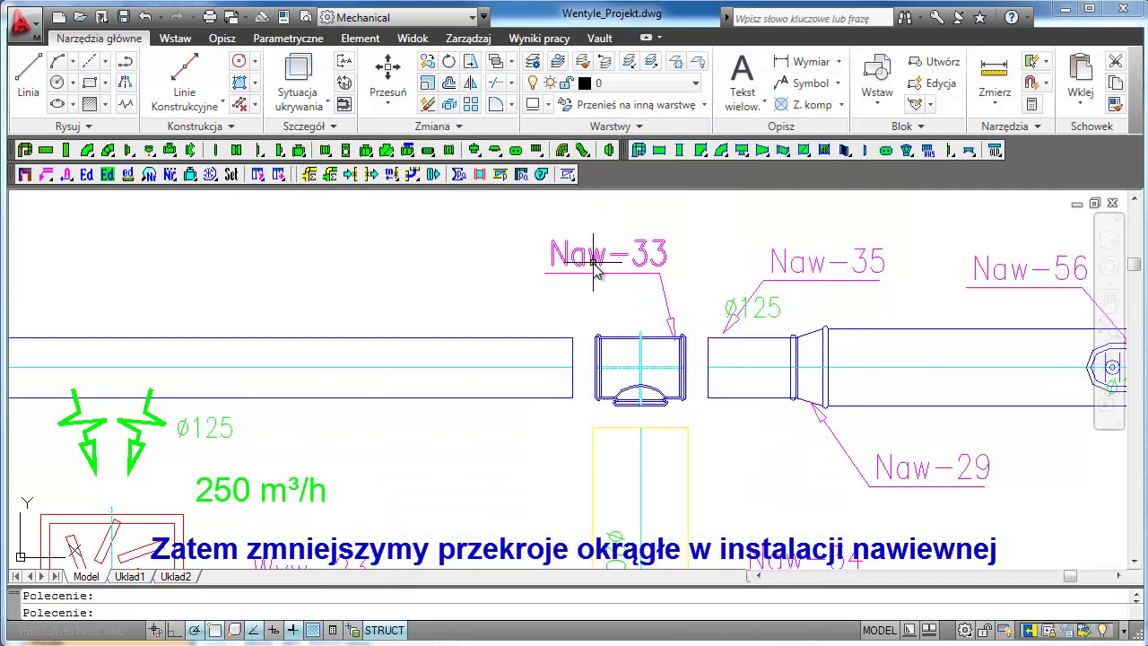
pyautogui.scroll(-2, 596, 269)
pyautogui.press('Return')
# Step: Reduce vertical duct Naw-34 and elbow Naw-31 to ø100
pyautogui.moveTo(674, 413); pyautogui.dragTo(519, 292, button='middle')
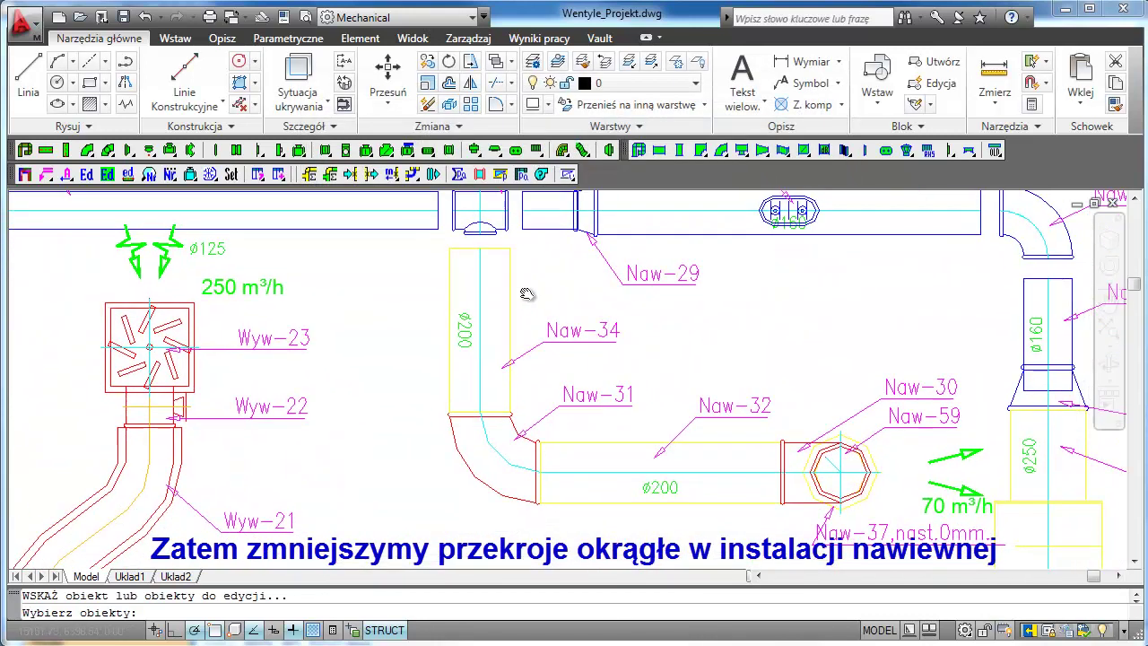
pyautogui.click(499, 285)
pyautogui.press('Return')
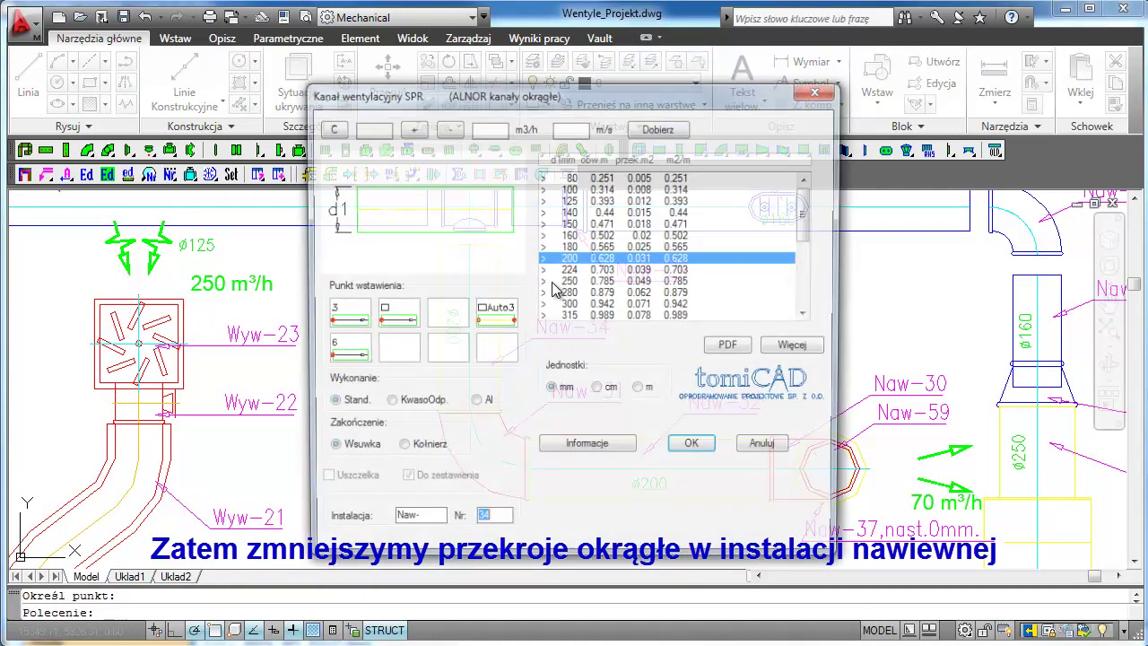
pyautogui.click(574, 189)
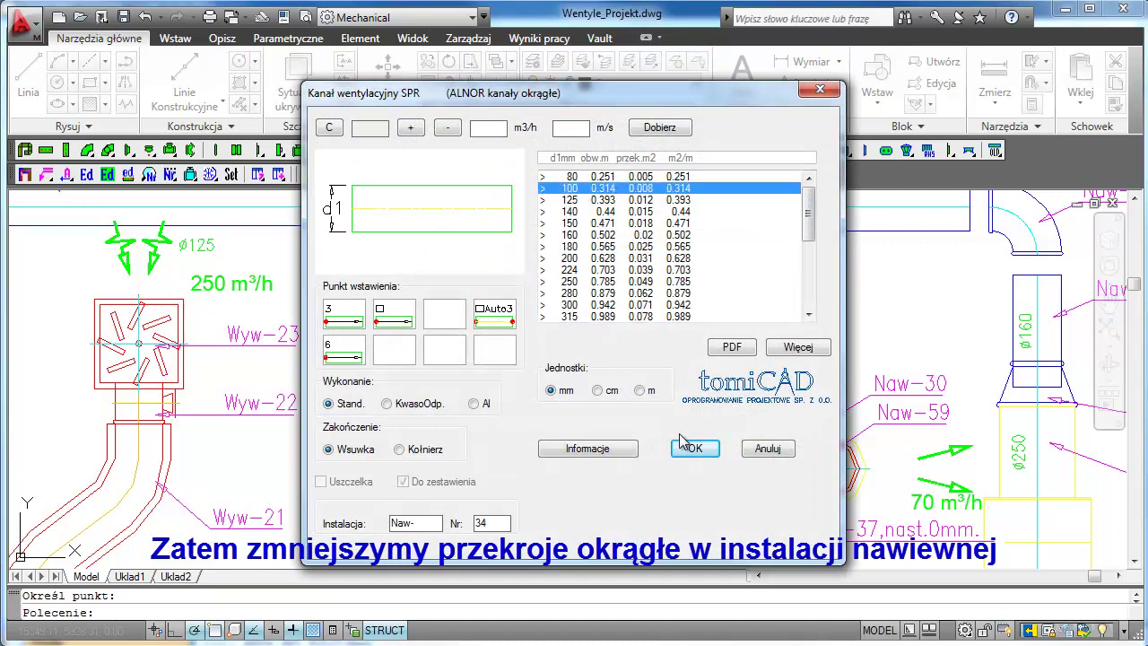
pyautogui.click(696, 448)
pyautogui.click(507, 437)
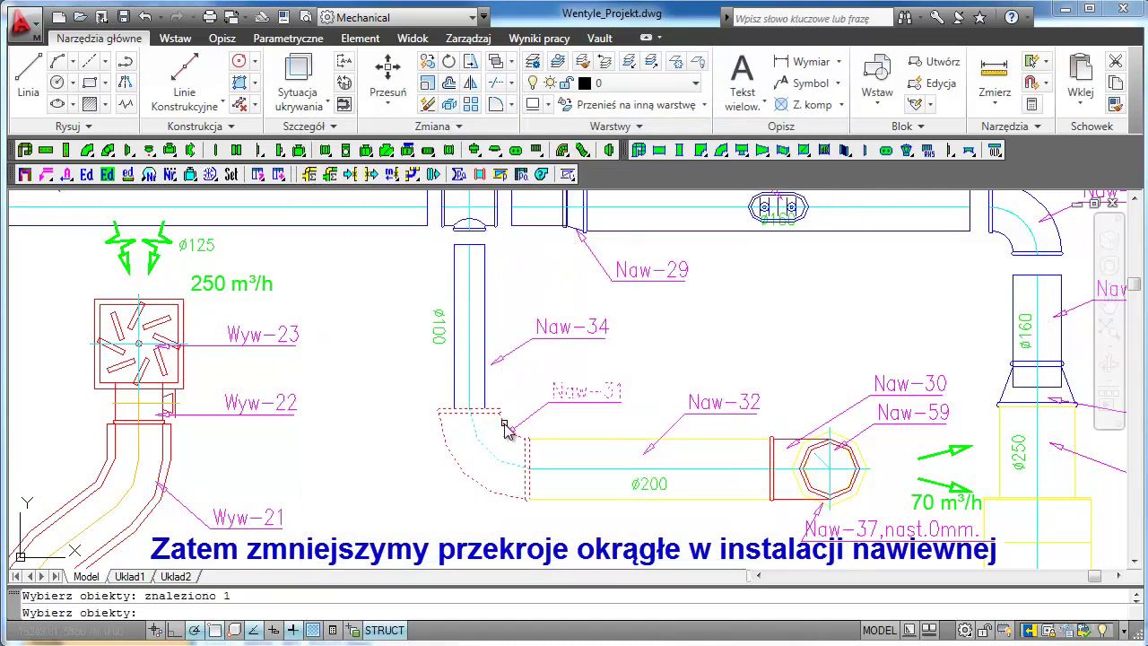
pyautogui.press('Return')
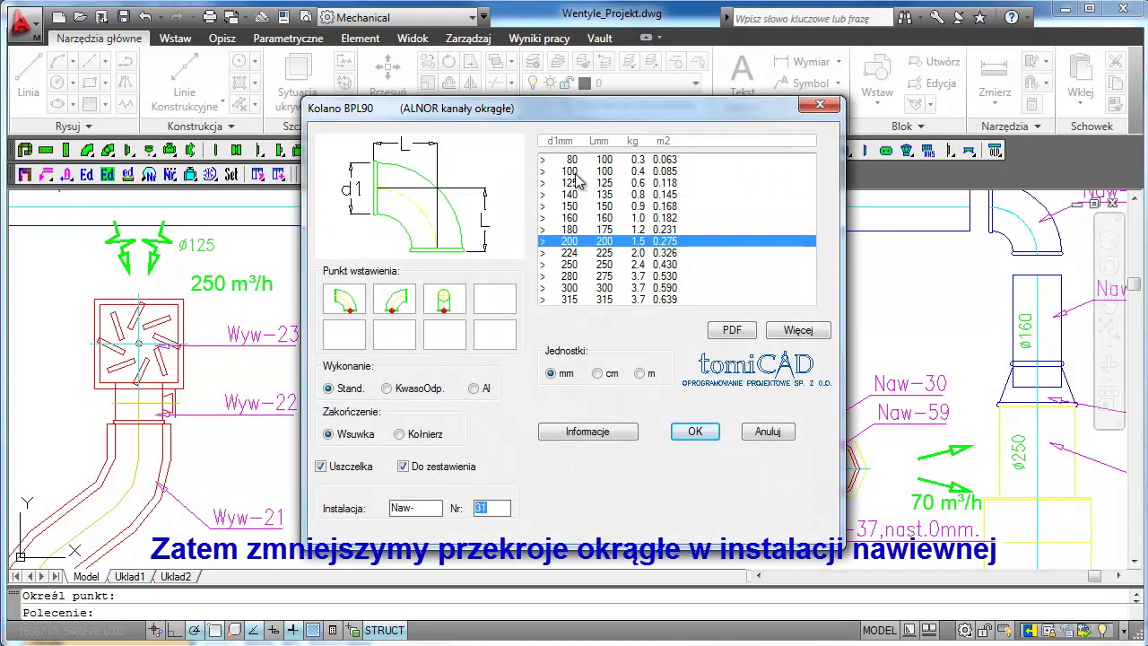
pyautogui.click(574, 171)
pyautogui.click(695, 432)
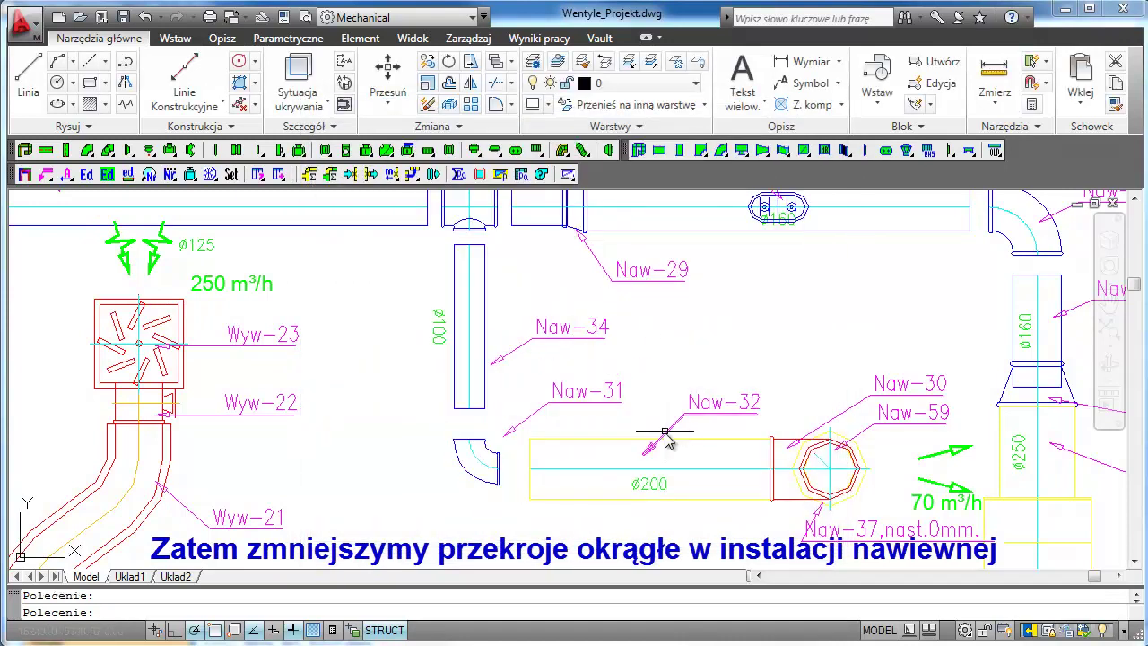
# Step: Reduce duct Naw-32 and elbow Naw-30 from ø200 to ø100
pyautogui.click(610, 441)
pyautogui.press('Return')
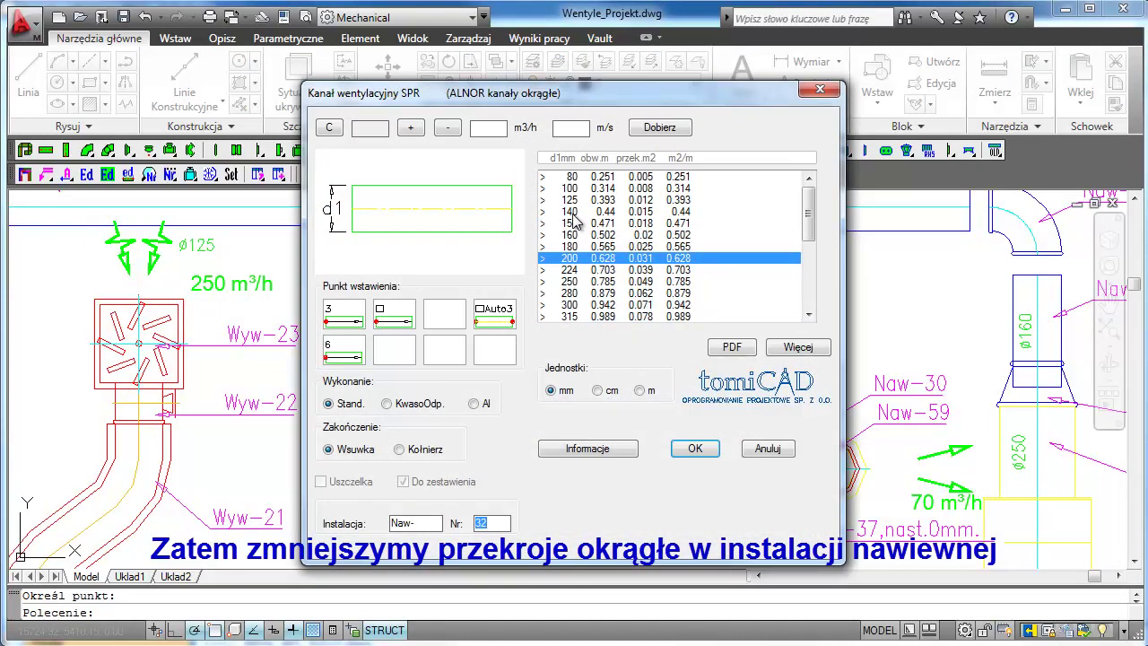
pyautogui.click(571, 189)
pyautogui.click(695, 448)
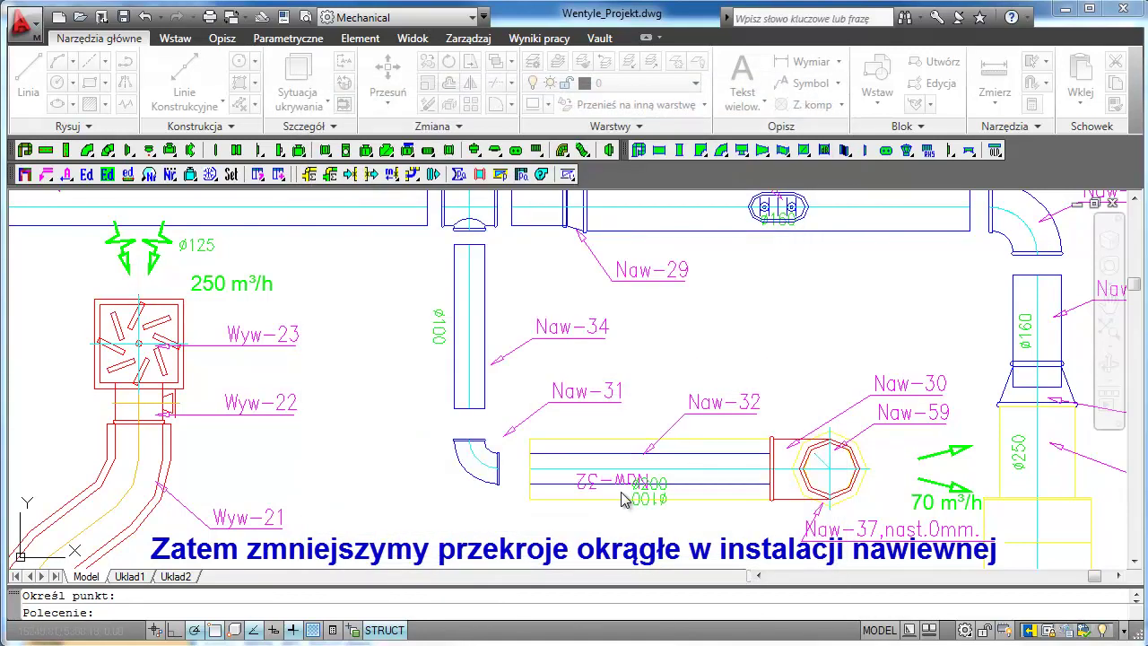
pyautogui.click(796, 500)
pyautogui.press('Return')
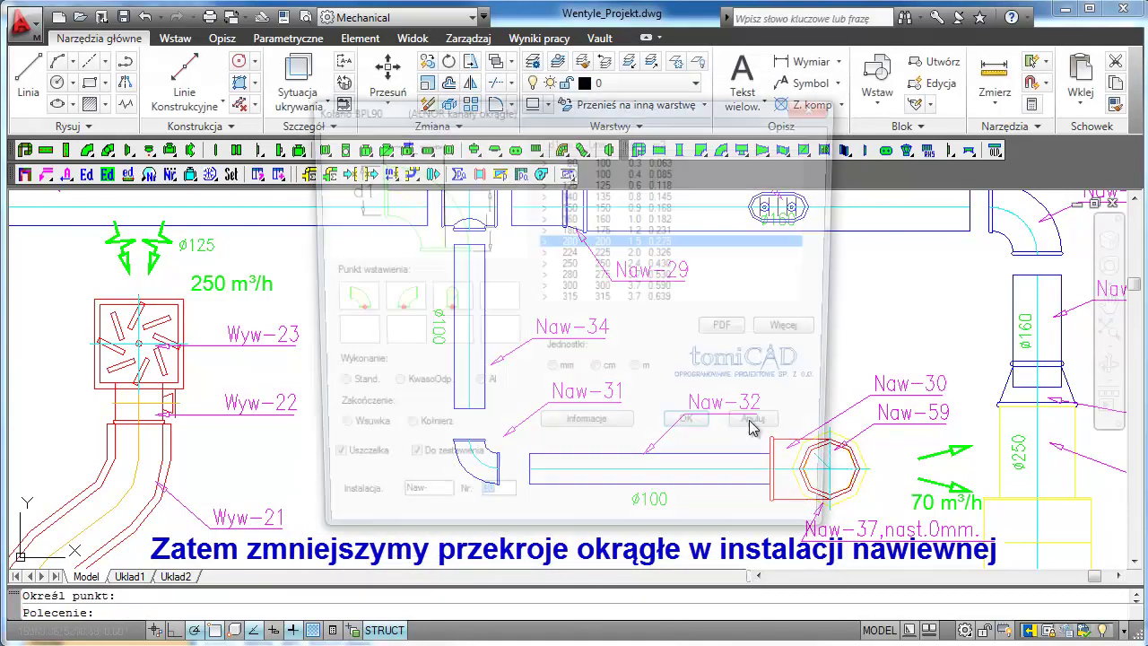
pyautogui.click(564, 173)
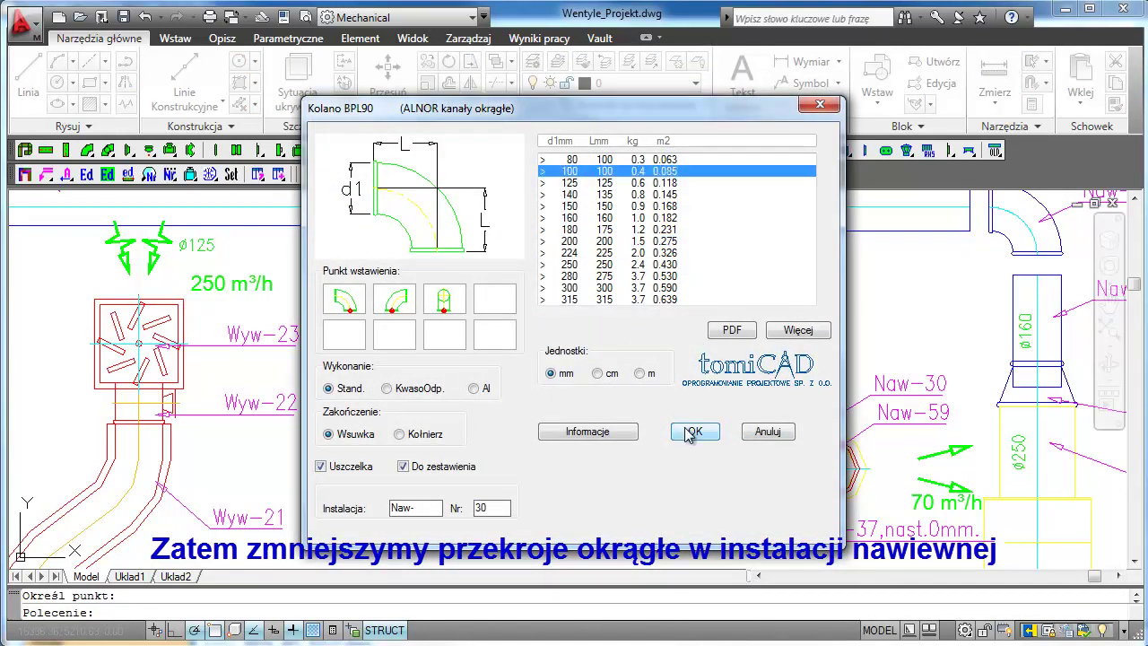
pyautogui.click(689, 433)
pyautogui.scroll(1, 698, 475)
pyautogui.scroll(2, 698, 475)
# Step: Resize coupling Naw-59 to 100 mm
pyautogui.scroll(2, 698, 476)
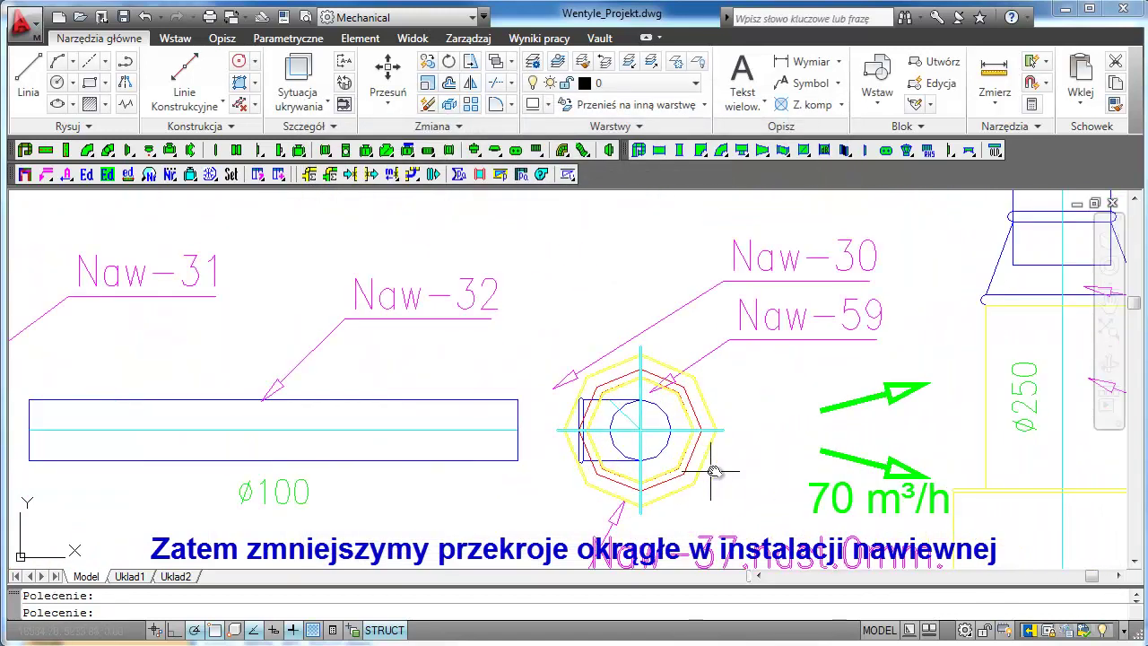
pyautogui.press('Return')
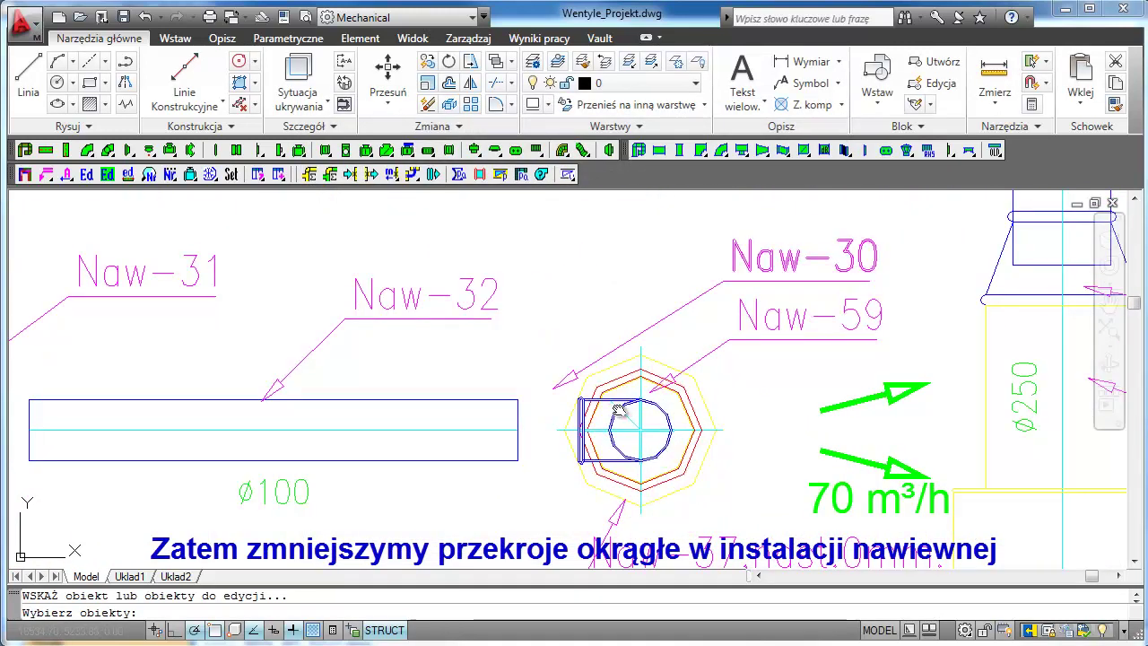
pyautogui.click(617, 383)
pyautogui.click(590, 171)
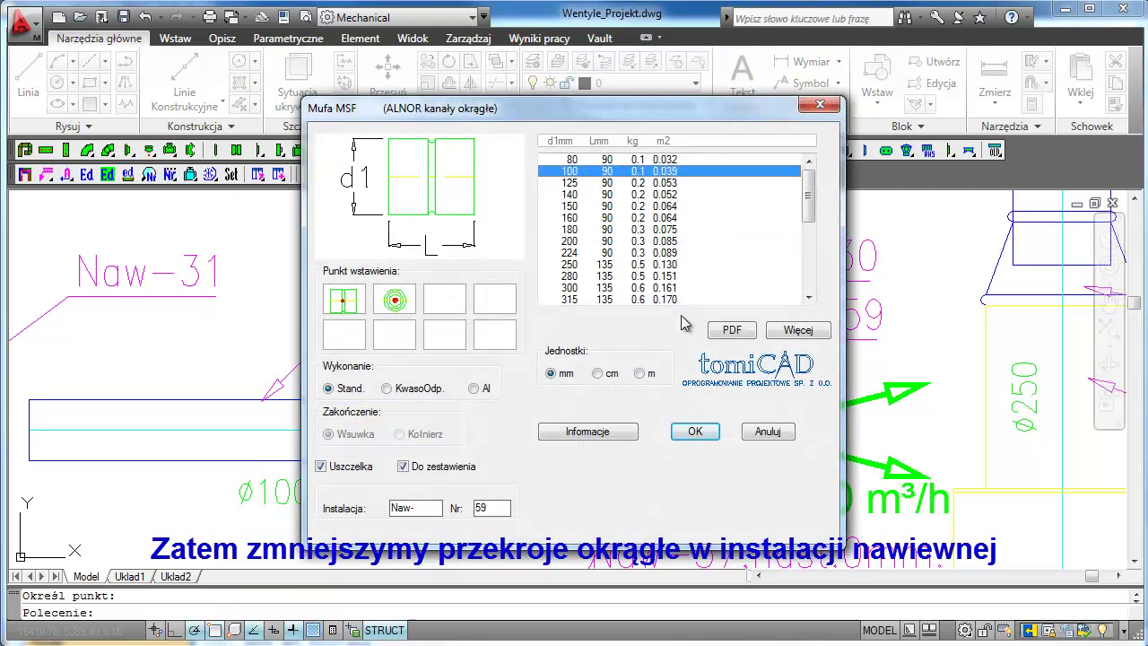
pyautogui.click(695, 431)
# Step: Resize supply valve Naw-37 to 100 mm
pyautogui.click(686, 414)
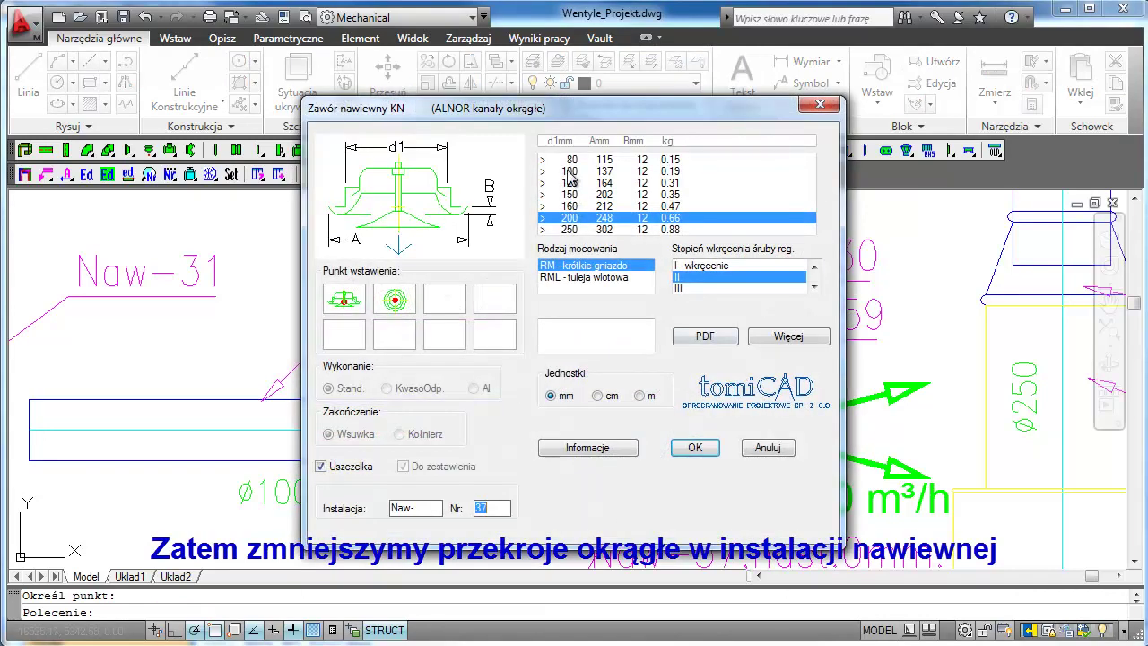
pyautogui.click(569, 173)
pyautogui.click(693, 447)
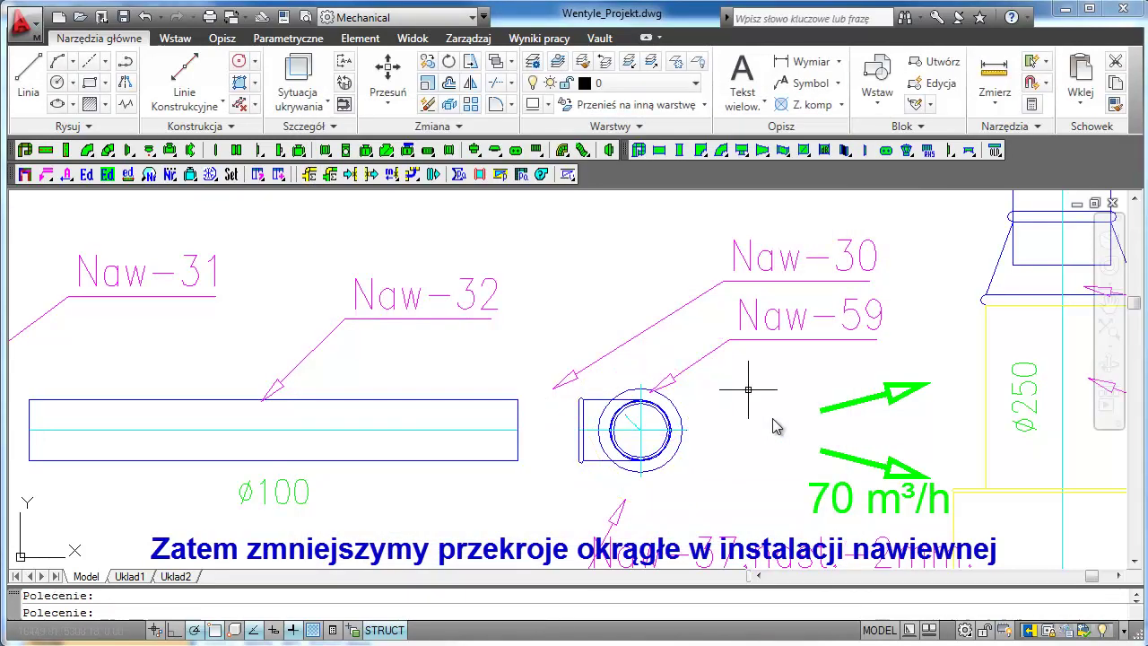
pyautogui.scroll(-2, 745, 422)
pyautogui.scroll(-2, 740, 422)
# Step: Shrink elbow Naw-39 to the 100 mm size, editing it twice
pyautogui.moveTo(369, 302)
pyautogui.mouseDown(button='middle')
pyautogui.moveTo(618, 335)
pyautogui.moveTo(807, 376)
pyautogui.moveTo(887, 410)
pyautogui.mouseUp(button='middle')
pyautogui.scroll(2, 542, 388)
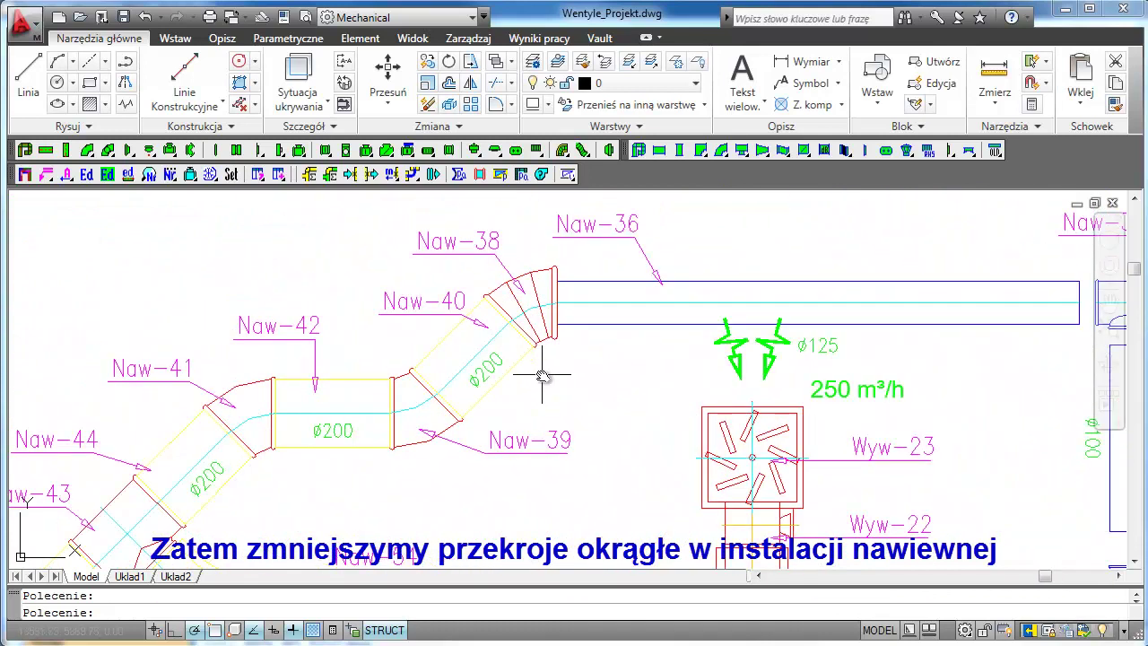
pyautogui.scroll(1, 543, 377)
pyautogui.scroll(1, 619, 431)
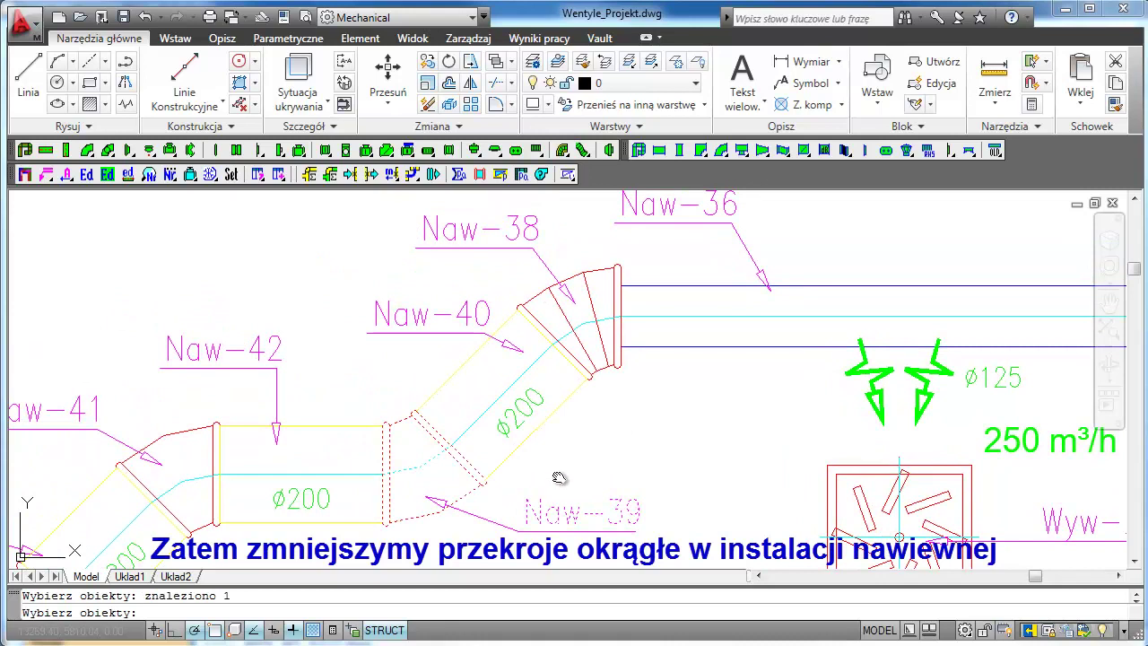
pyautogui.press('Return')
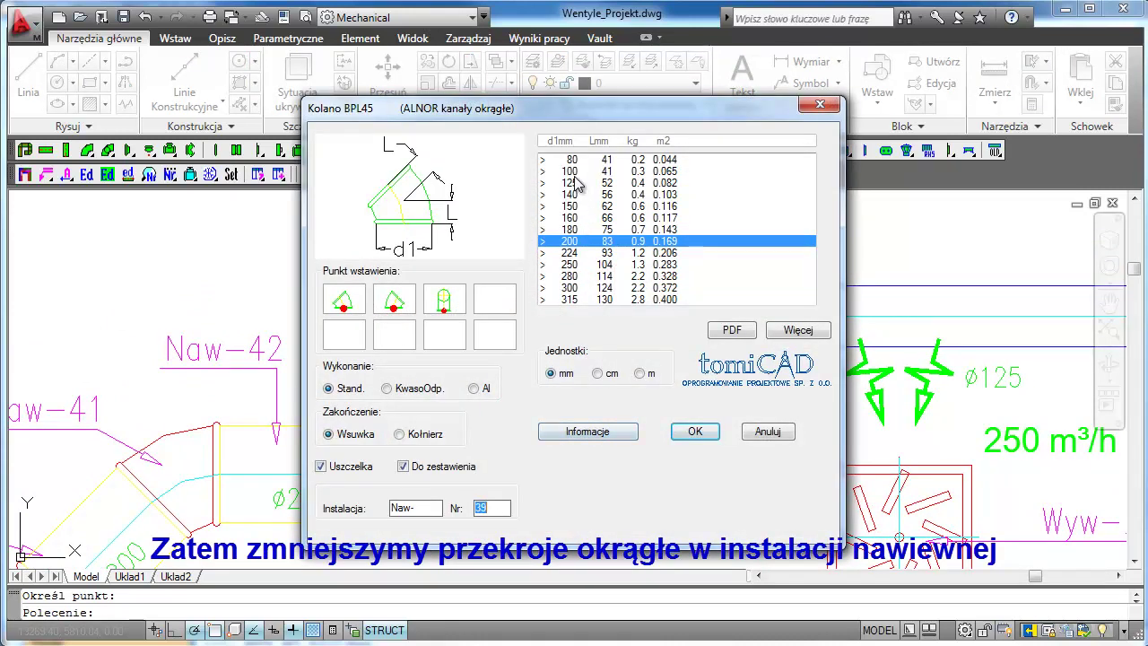
pyautogui.click(574, 171)
pyautogui.click(695, 432)
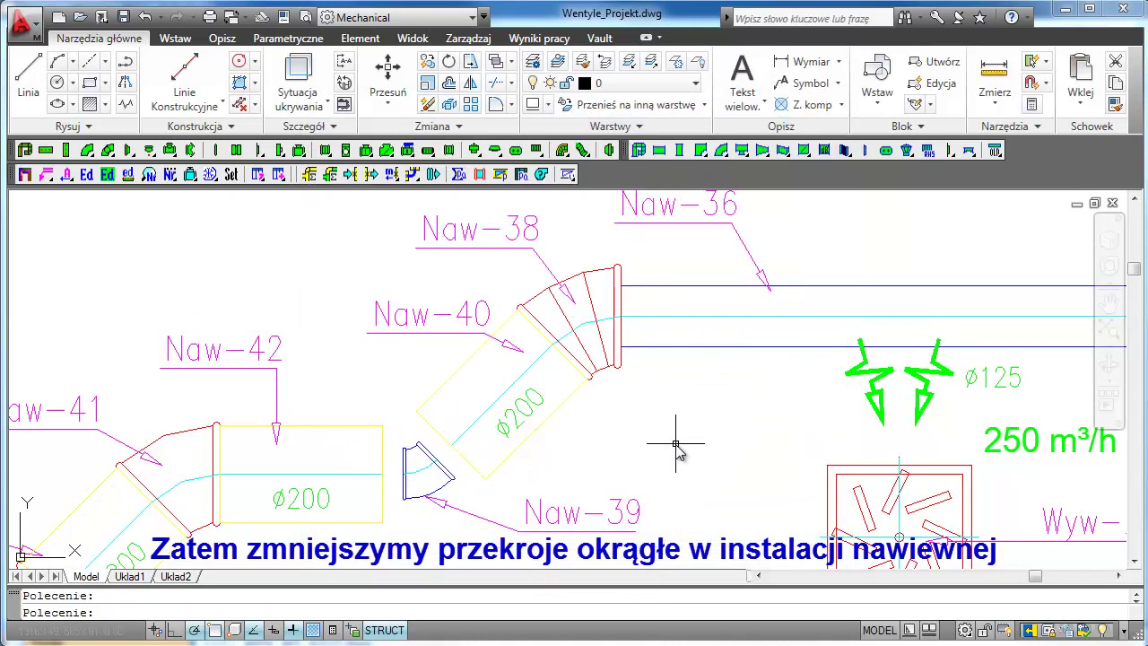
pyautogui.moveTo(671, 439)
pyautogui.mouseDown(button='middle')
pyautogui.moveTo(305, 422)
pyautogui.moveTo(536, 410)
pyautogui.mouseUp(button='middle')
pyautogui.press('Return')
pyautogui.click(352, 453)
pyautogui.press('Return')
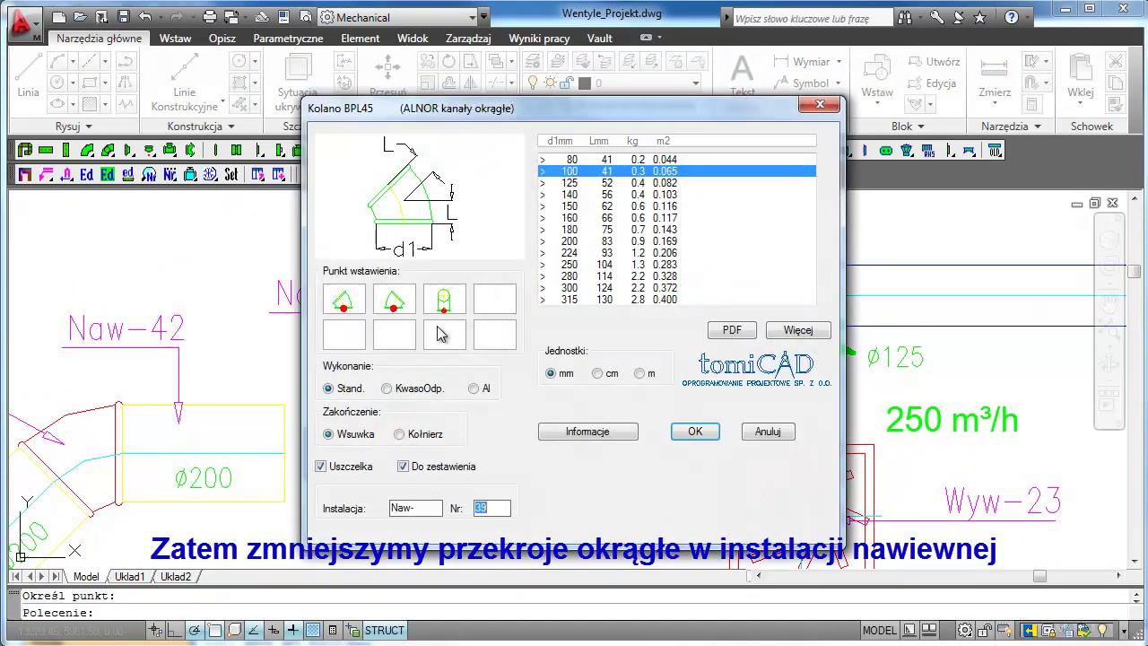
pyautogui.click(565, 183)
pyautogui.click(693, 435)
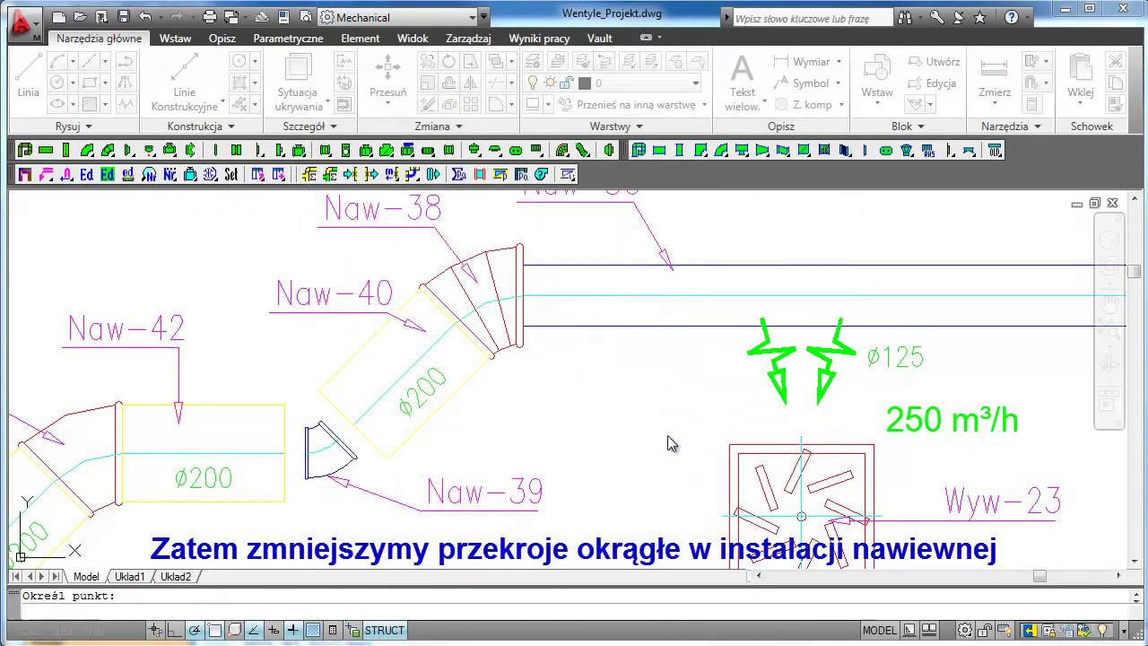
# Step: Resize duct Naw-40 from ø200 to ø125
pyautogui.click(471, 384)
pyautogui.press('Return')
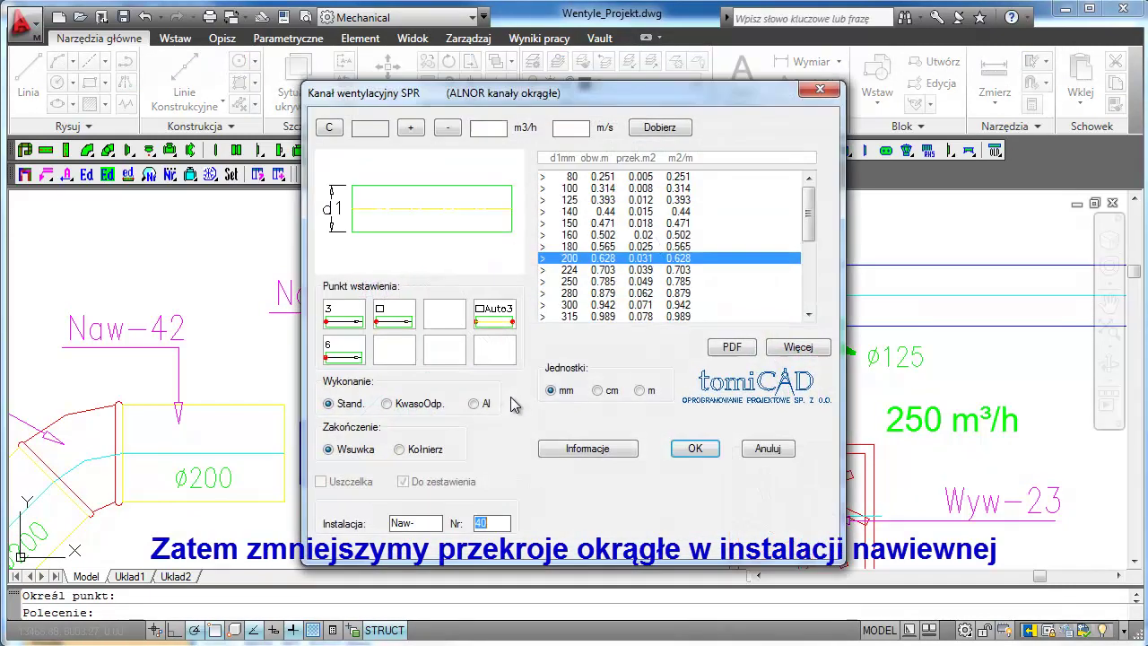
pyautogui.click(567, 211)
pyautogui.click(694, 447)
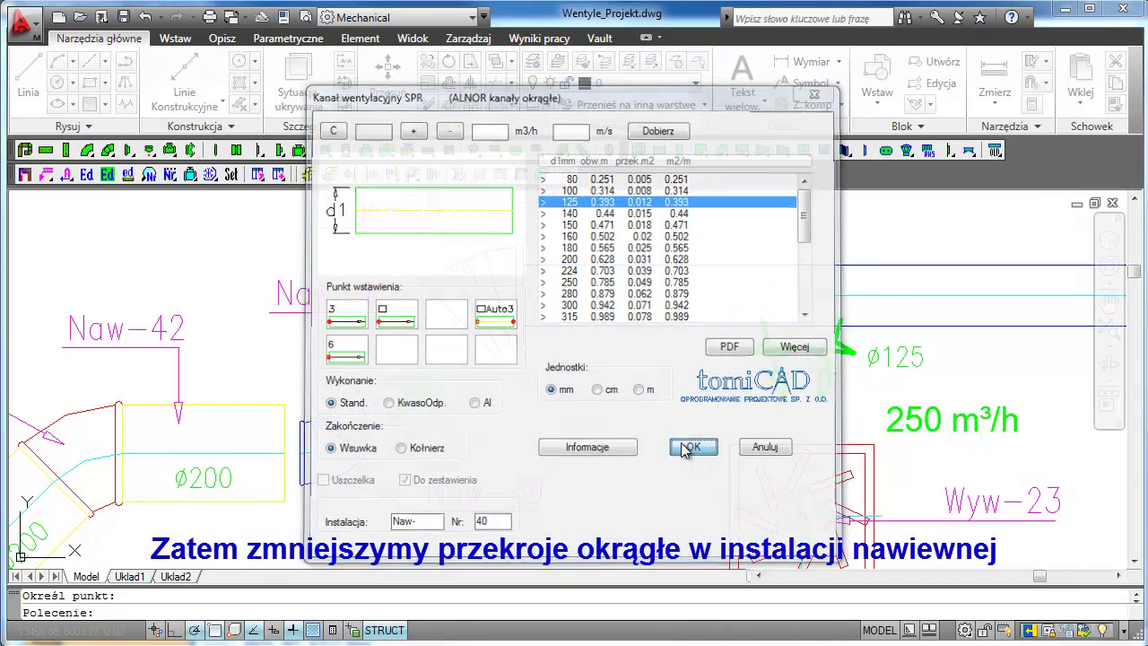
# Step: Erase the old Naw-38 elbow together with its label
pyautogui.click(502, 260)
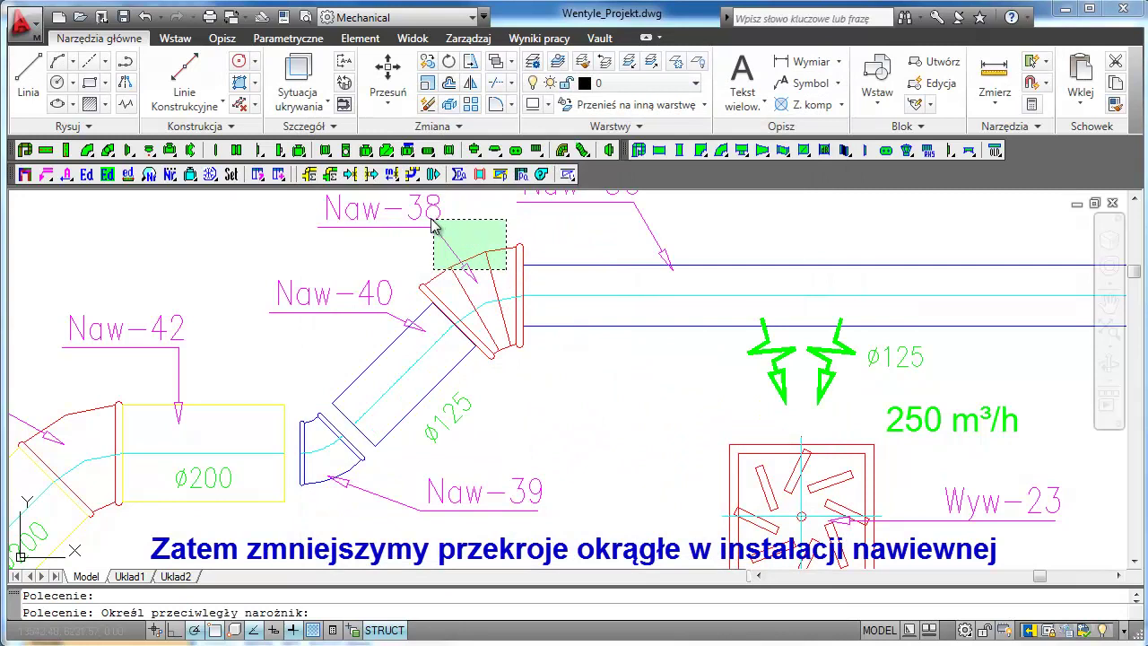
pyautogui.click(408, 209)
pyautogui.press('Delete')
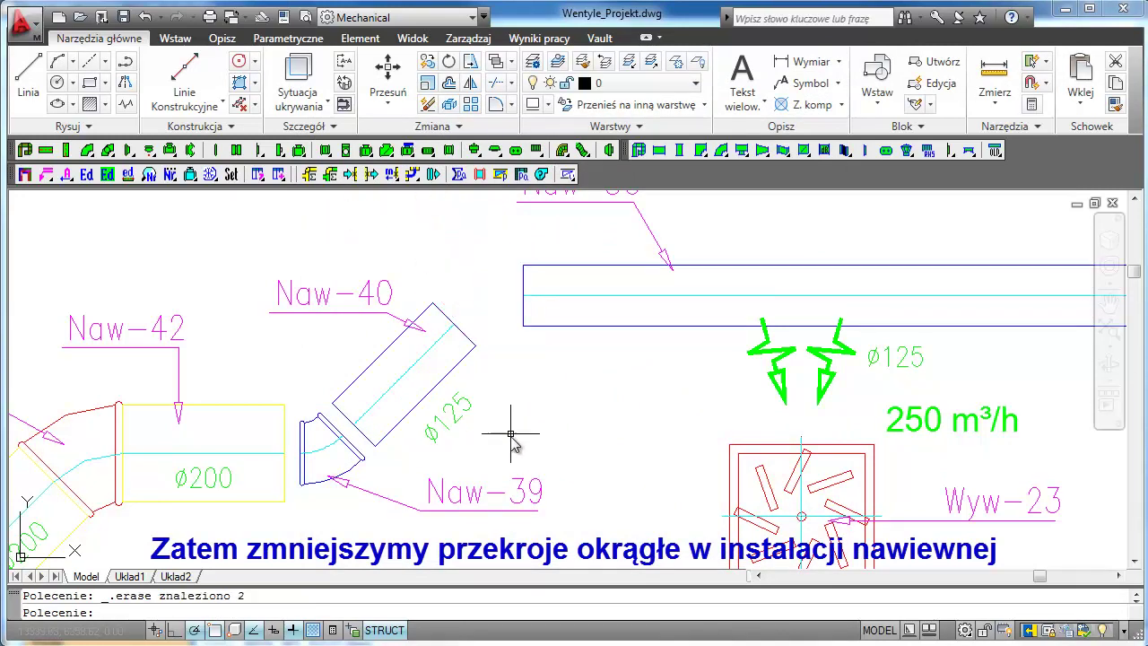
pyautogui.moveTo(498, 429); pyautogui.dragTo(783, 409, button='middle')
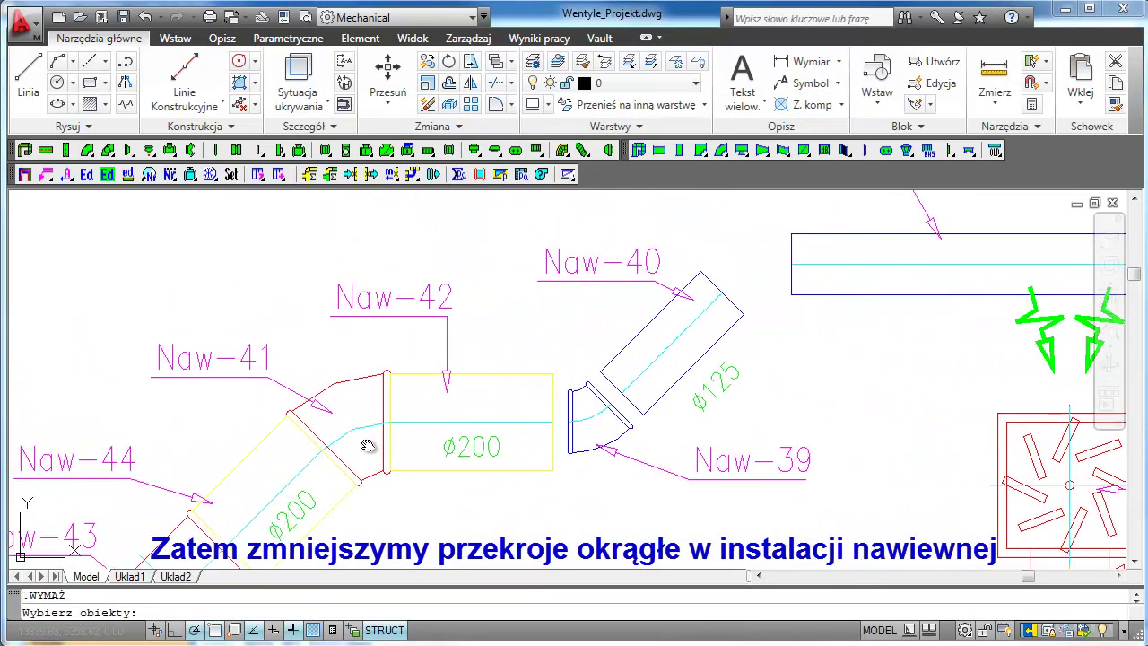
pyautogui.press('Escape')
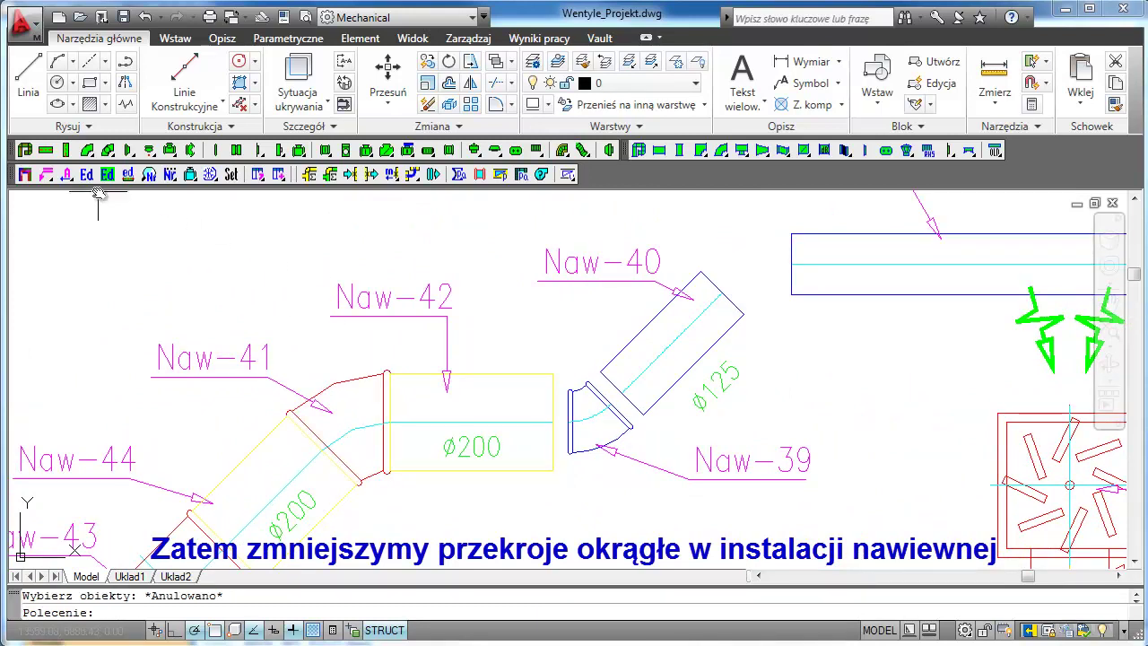
# Step: Resize the Naw-41 elbow to ø125 with the Wentyle edit tool
pyautogui.click(87, 174)
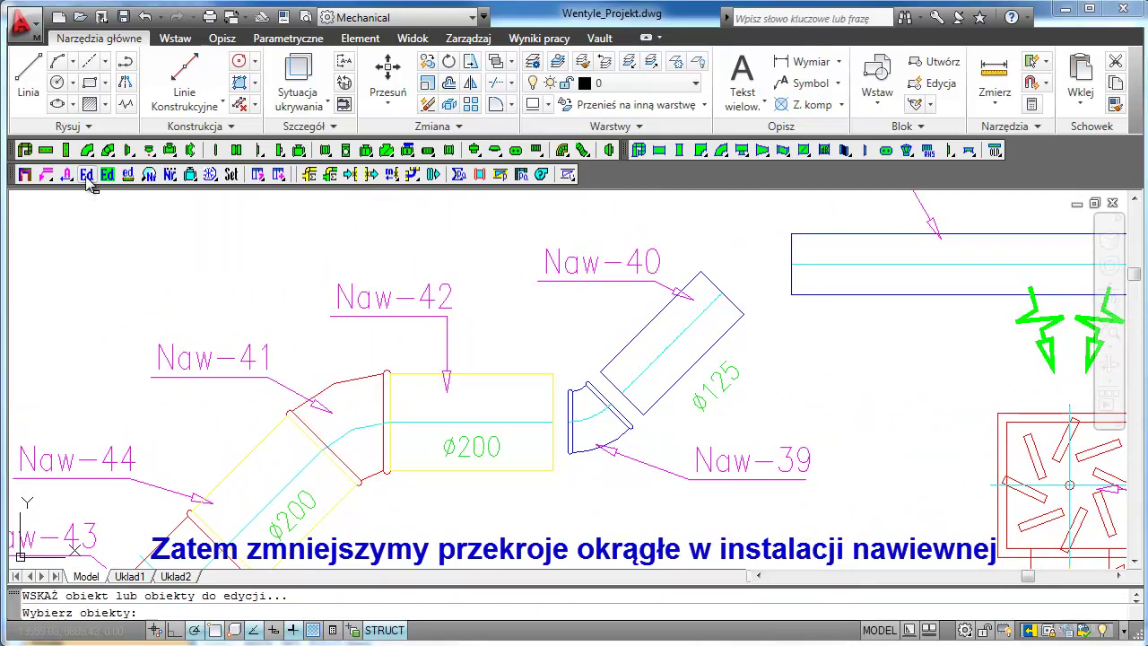
pyautogui.click(343, 384)
pyautogui.press('Return')
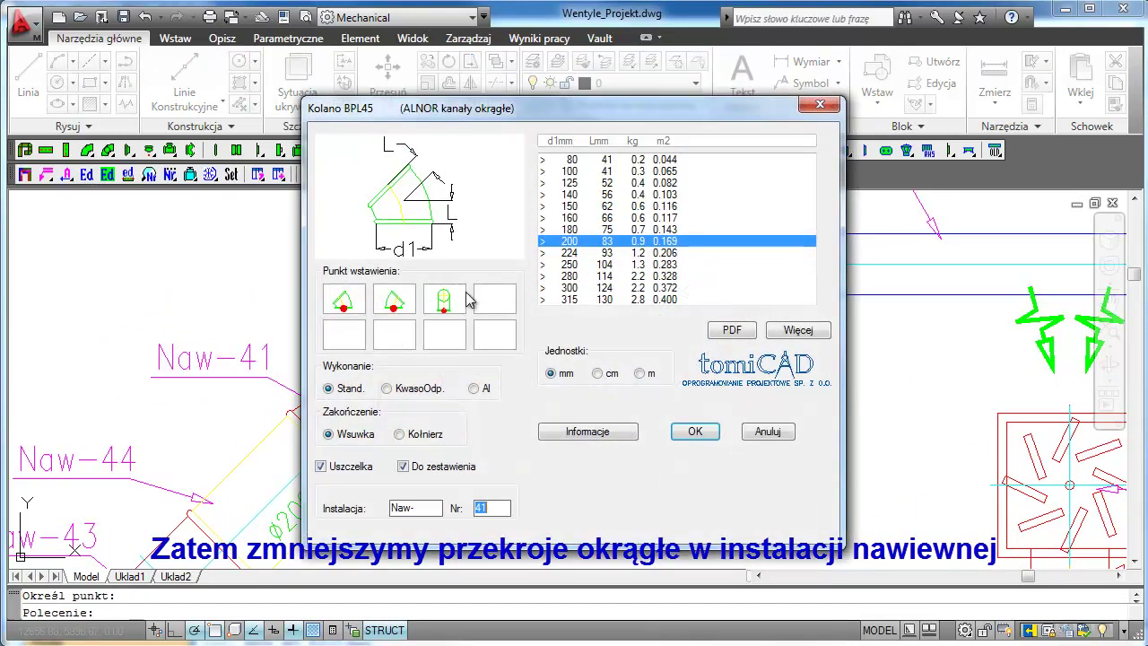
pyautogui.click(567, 194)
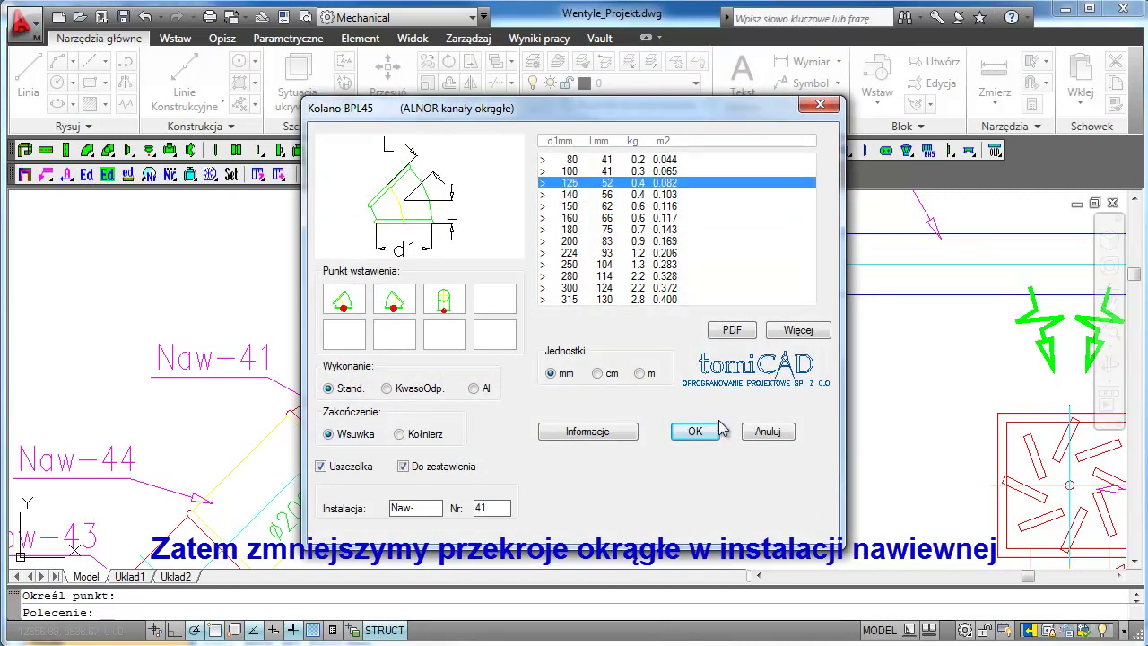
pyautogui.click(693, 431)
pyautogui.moveTo(561, 507); pyautogui.dragTo(598, 487, button='middle')
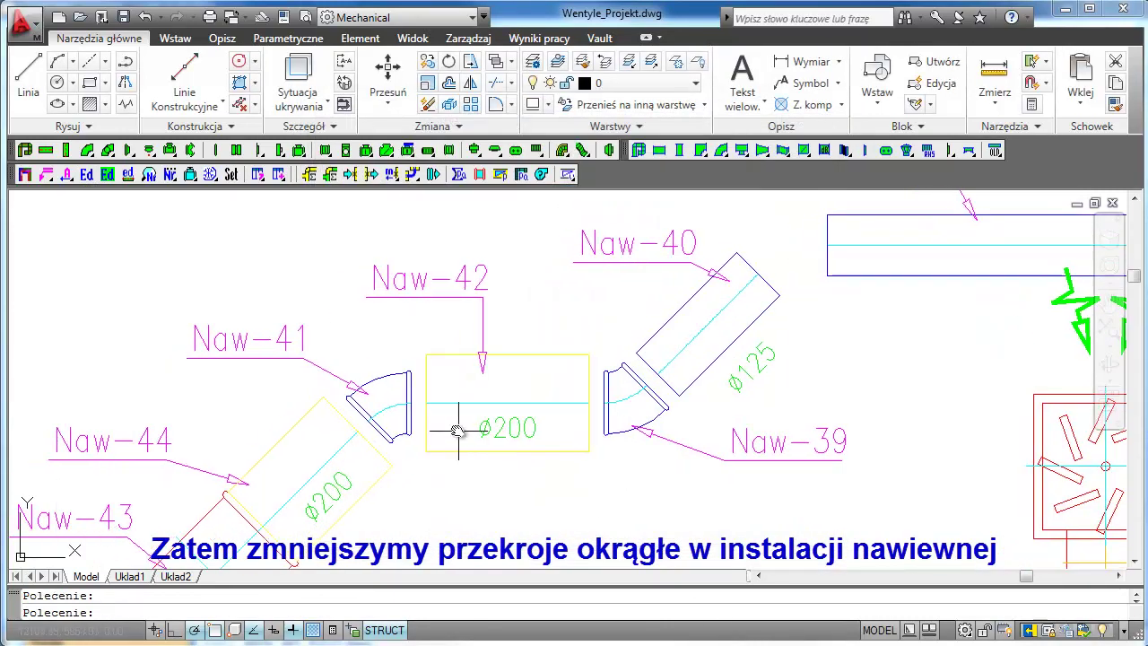
# Step: Paste a copy of the Naw-41 elbow and its label near the Naw-36 duct
pyautogui.click(370, 380)
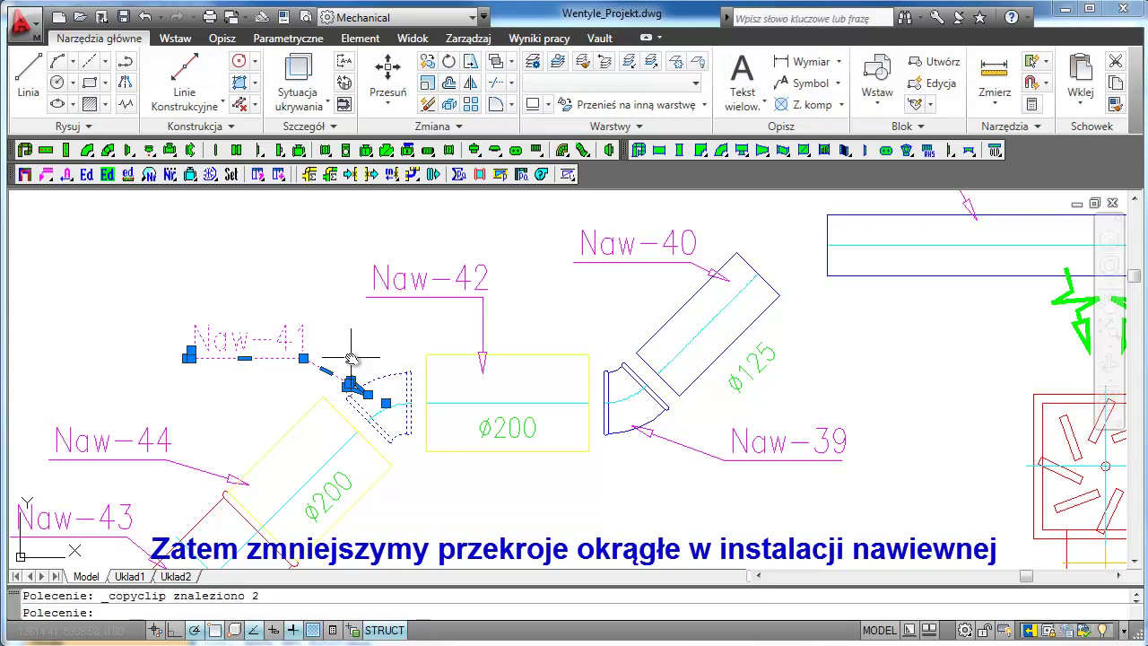
pyautogui.hotkey('ctrl', 'v')
pyautogui.moveTo(521, 230); pyautogui.dragTo(313, 383, button='middle')
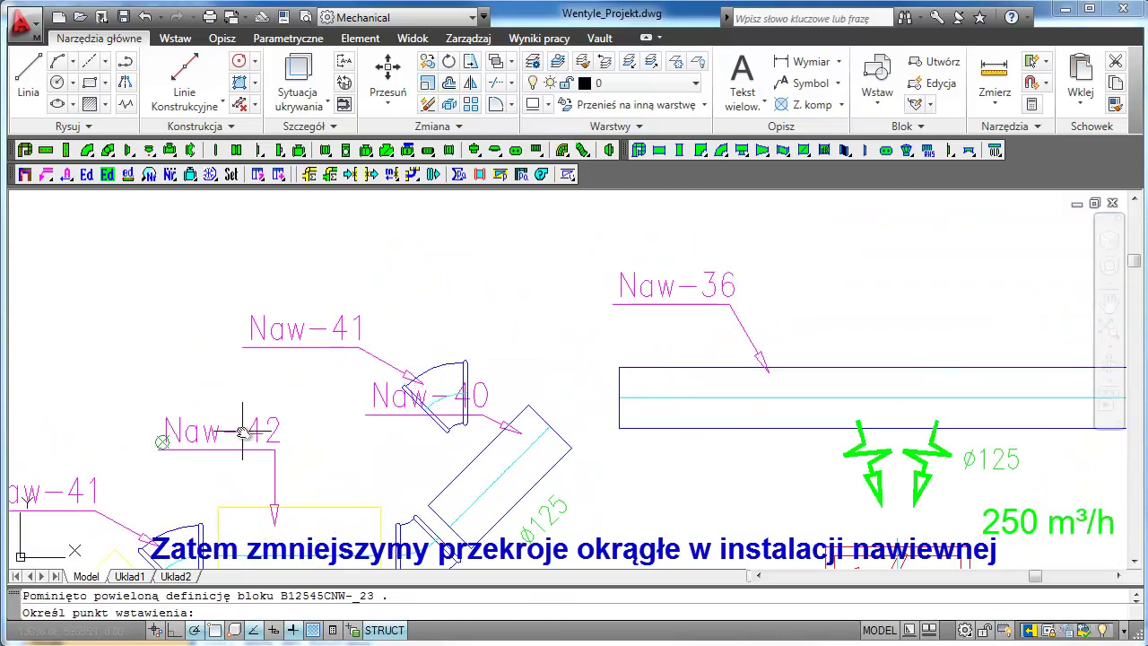
pyautogui.click(306, 373)
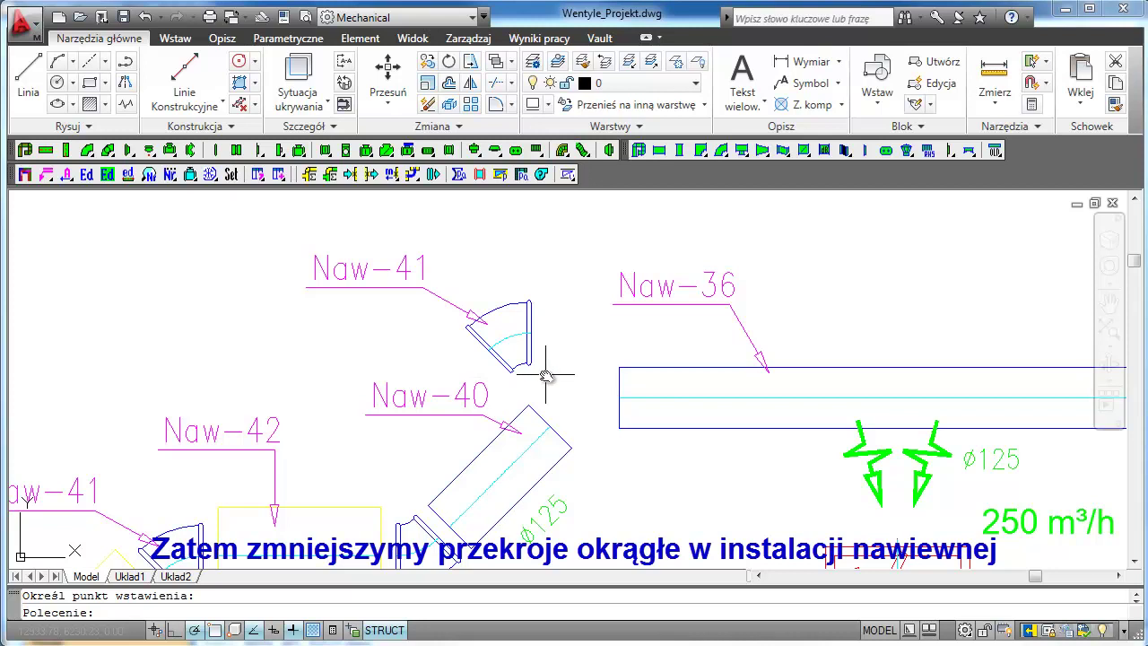
pyautogui.click(568, 373)
pyautogui.click(339, 244)
# Step: Move the copied elbow by its end onto the end of duct Naw-36
pyautogui.click(384, 72)
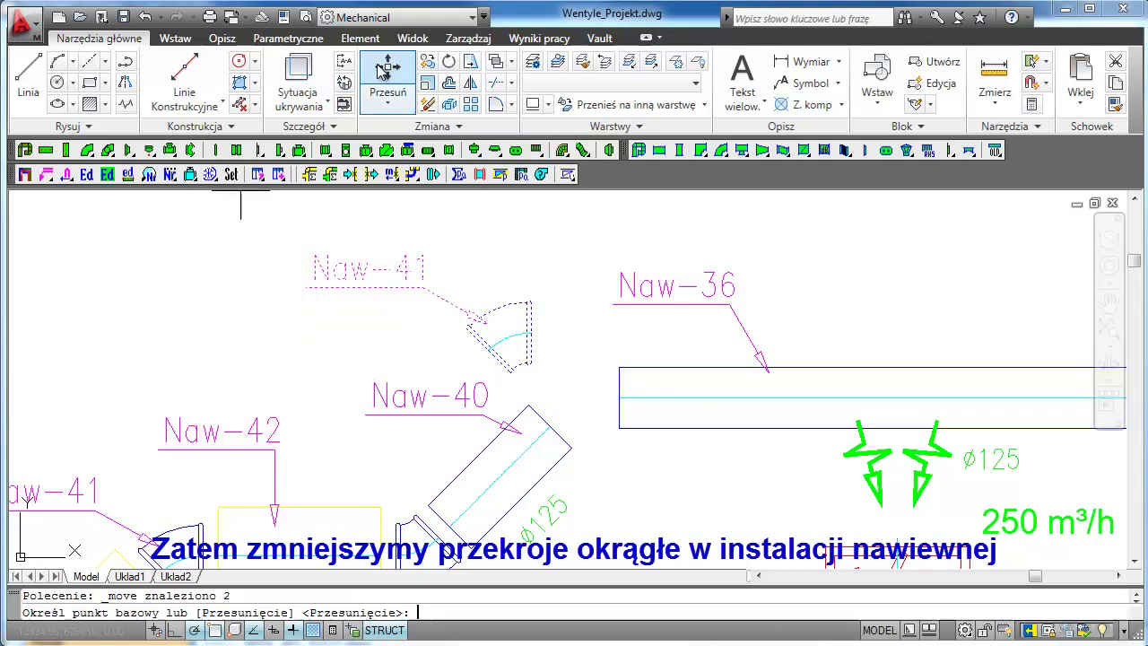
pyautogui.click(531, 335)
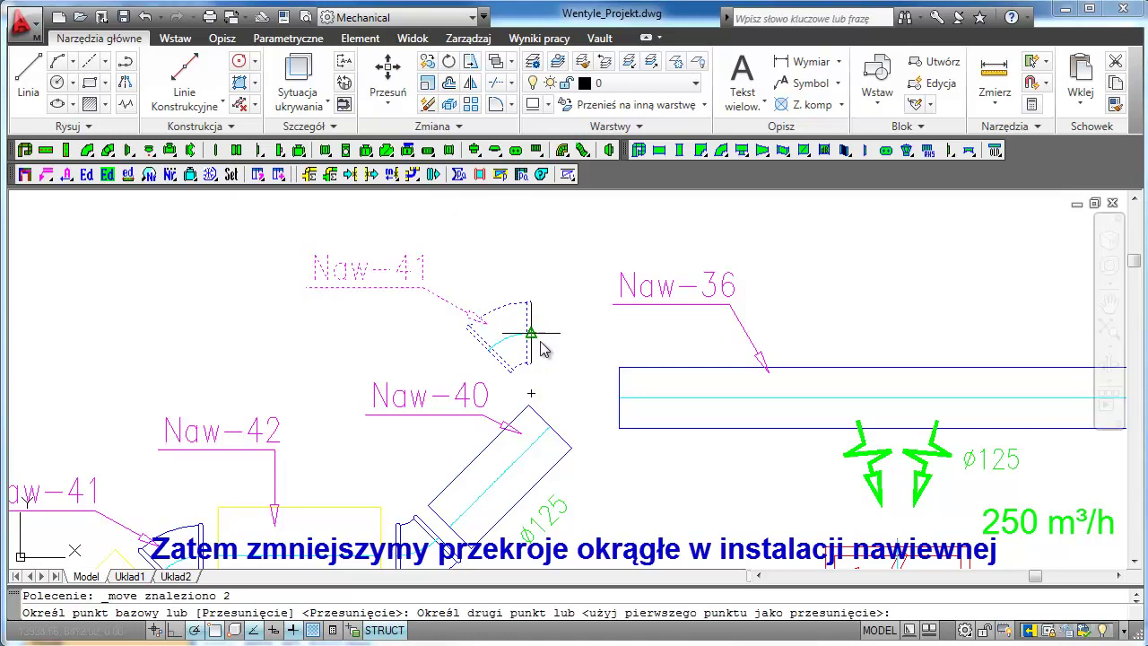
pyautogui.click(617, 393)
pyautogui.scroll(-2, 576, 281)
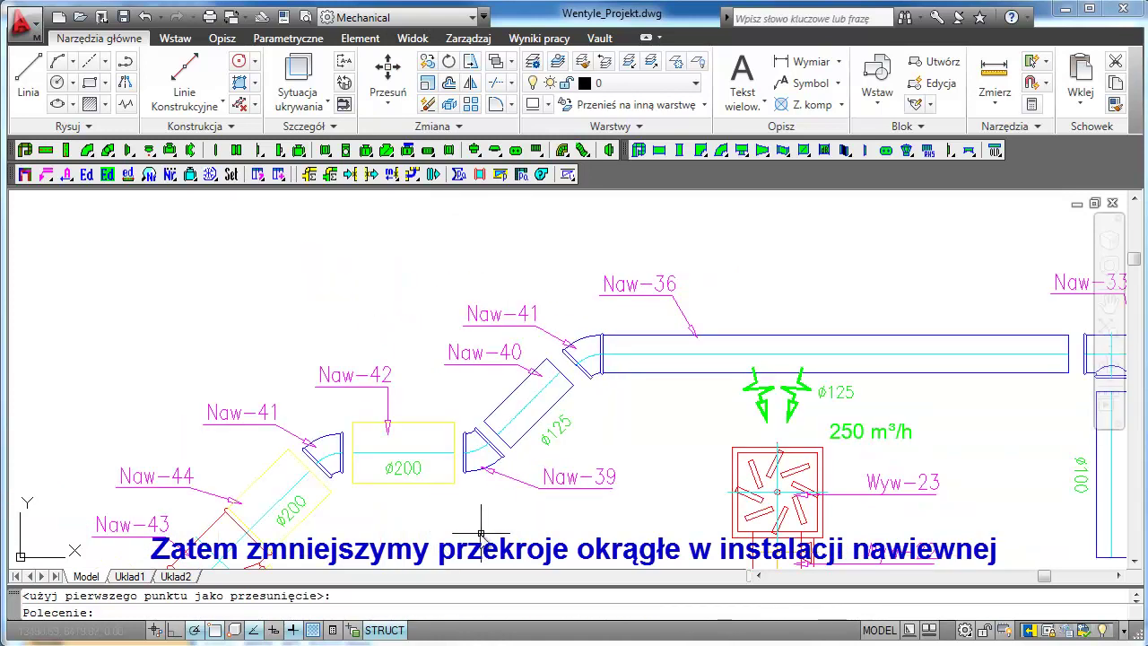
pyautogui.moveTo(484, 533); pyautogui.dragTo(524, 469, button='middle')
pyautogui.scroll(2, 523, 467)
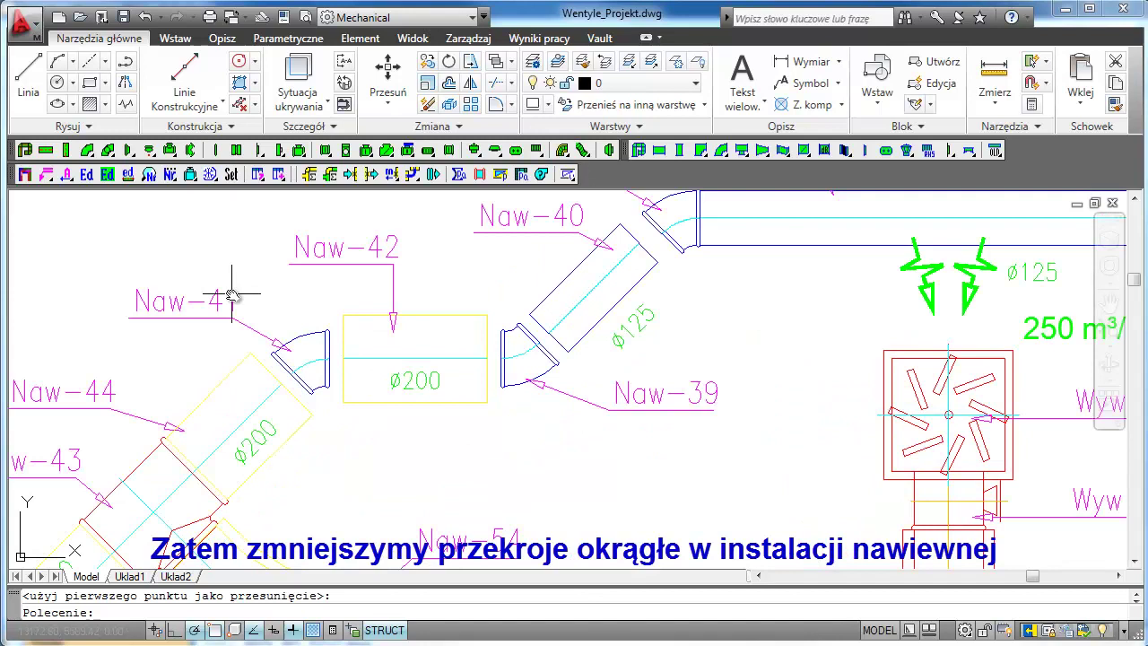
# Step: Resize duct Naw-42 and the next ø200 duct to ø125
pyautogui.click(94, 174)
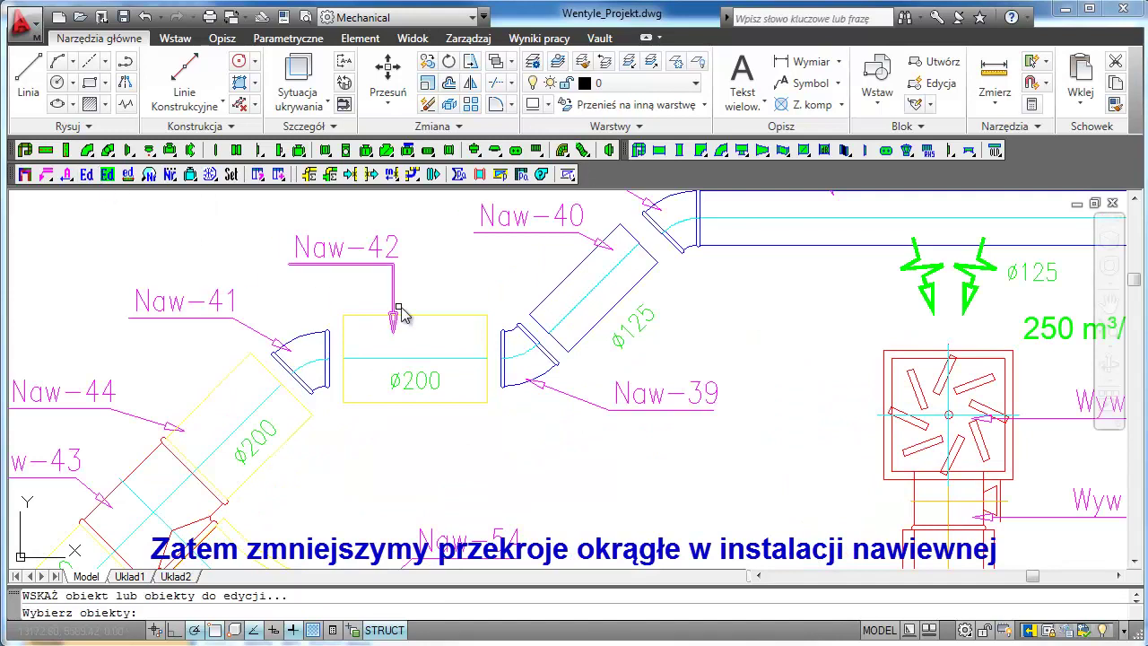
pyautogui.click(457, 316)
pyautogui.press('Return')
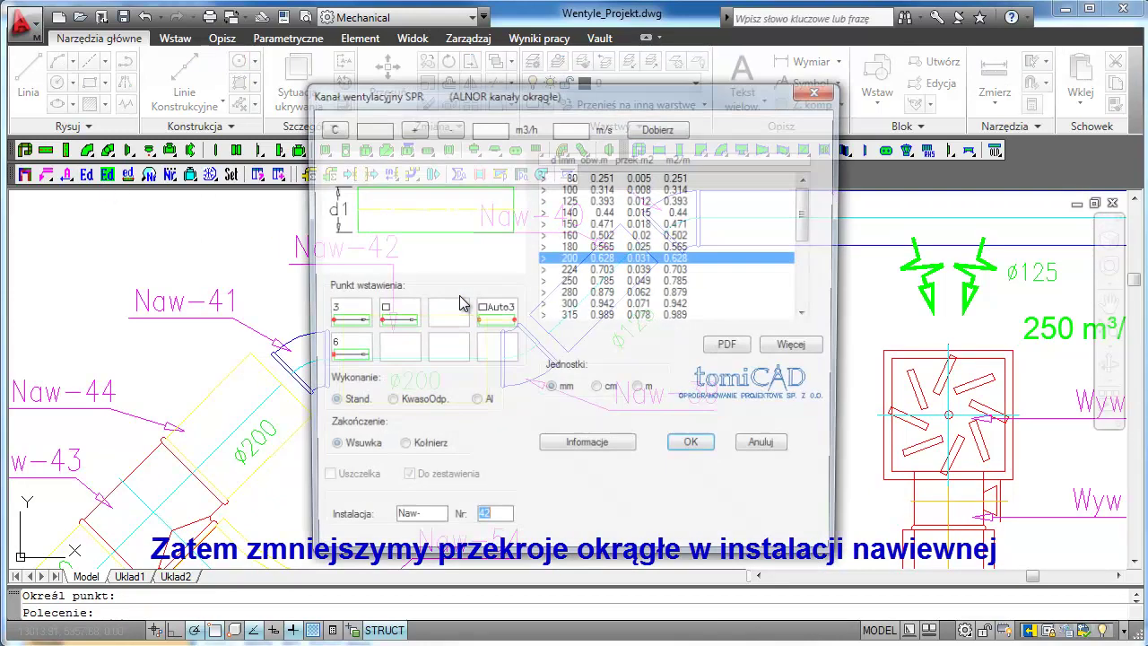
pyautogui.click(574, 199)
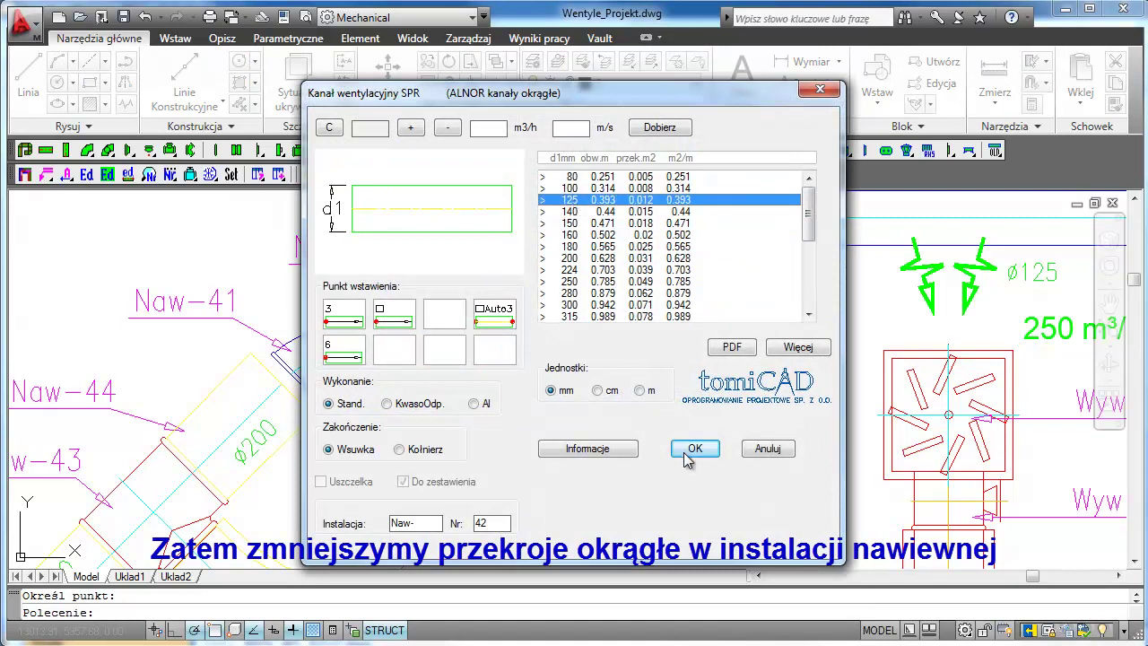
pyautogui.click(681, 453)
pyautogui.moveTo(584, 500); pyautogui.dragTo(569, 340, button='middle')
pyautogui.click(529, 327)
pyautogui.press('Return')
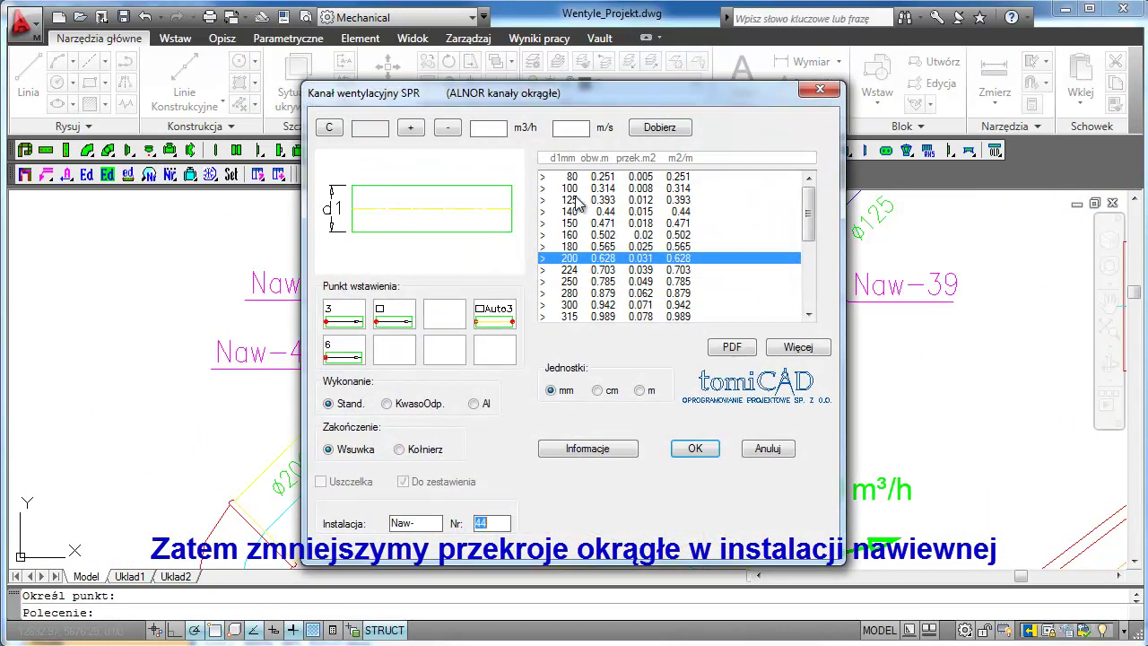
pyautogui.click(577, 206)
pyautogui.click(694, 448)
# Step: Change the tee fitting to size 125/100
pyautogui.moveTo(525, 475); pyautogui.dragTo(588, 383, button='middle')
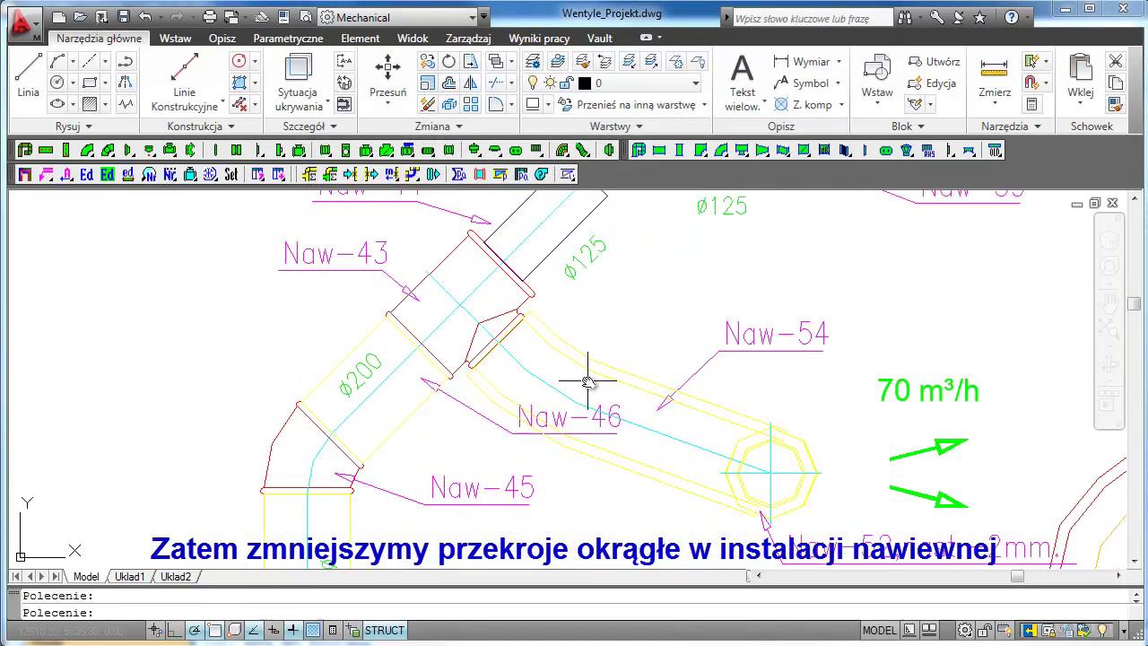
pyautogui.press('Return')
pyautogui.click(520, 300)
pyautogui.press('Return')
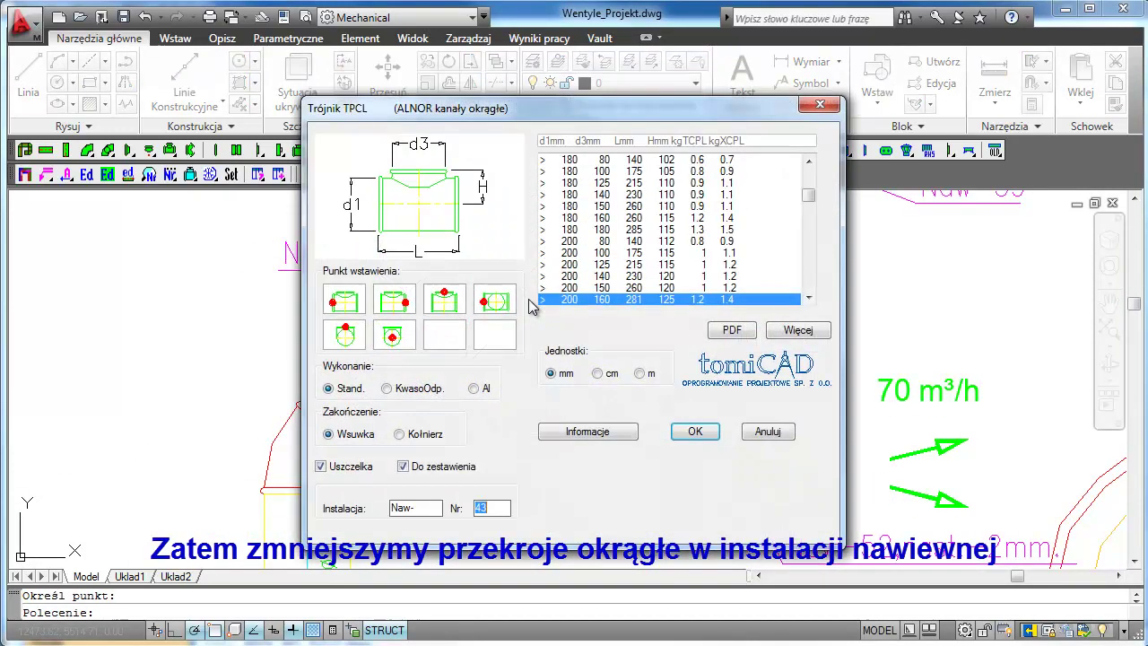
pyautogui.scroll(3, 577, 182)
pyautogui.scroll(3, 581, 188)
pyautogui.scroll(2, 588, 197)
pyautogui.click(581, 207)
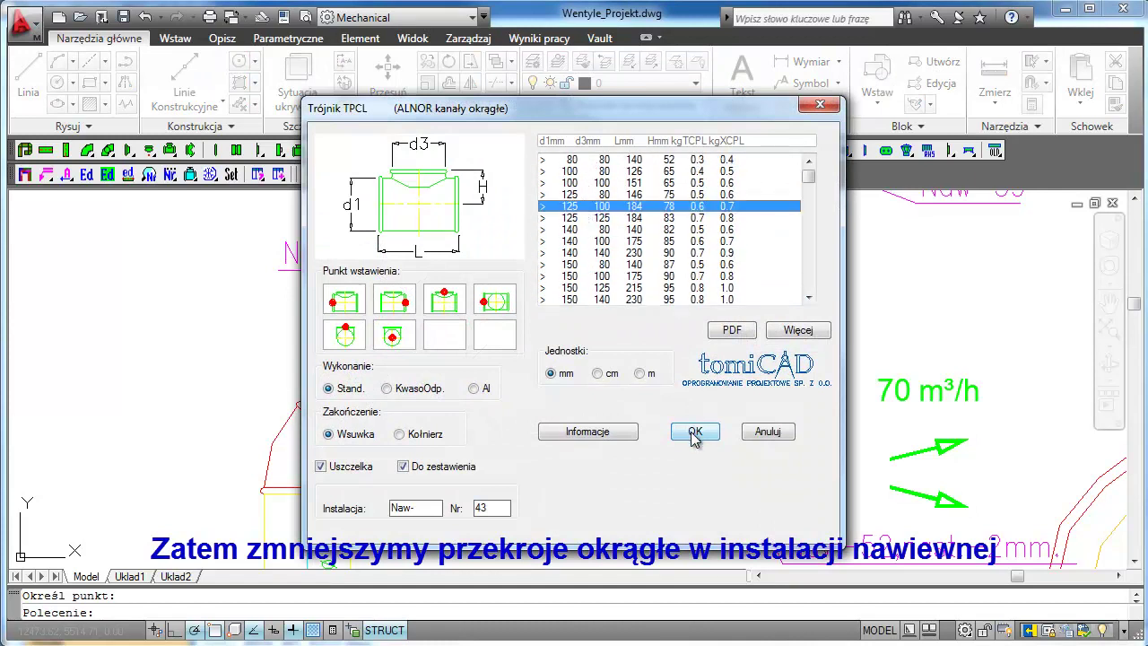
pyautogui.click(695, 432)
# Step: Set flexible duct Naw-46 to ø100, accepting the 200 mm height difference
pyautogui.press('Return')
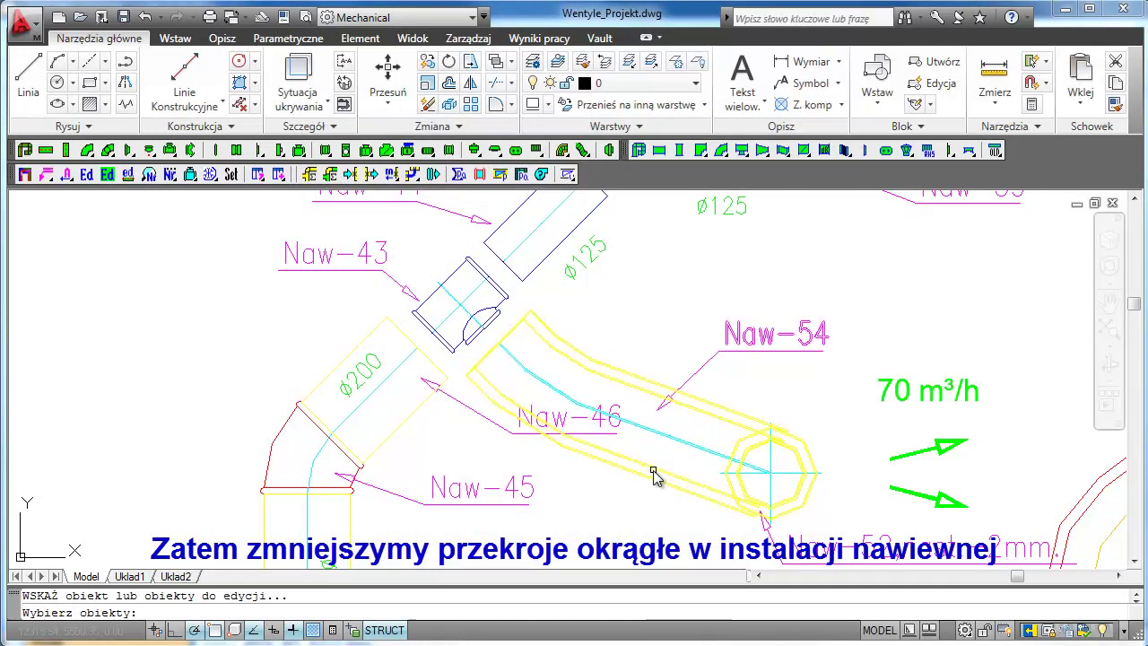
pyautogui.click(654, 475)
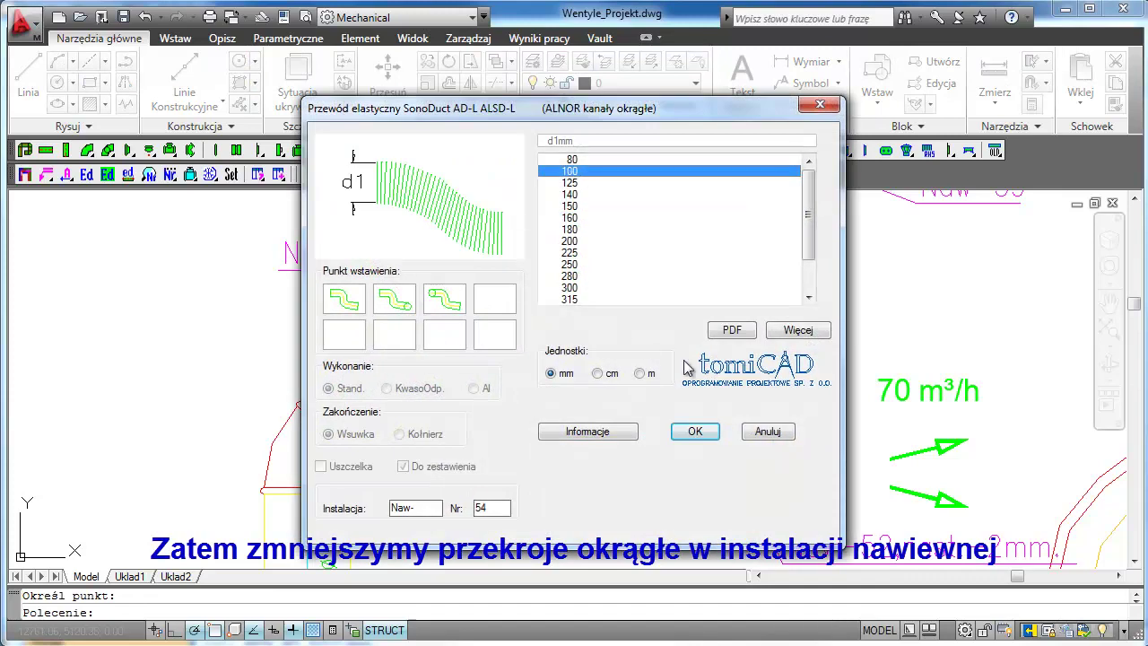
pyautogui.click(590, 172)
pyautogui.click(695, 431)
pyautogui.click(537, 347)
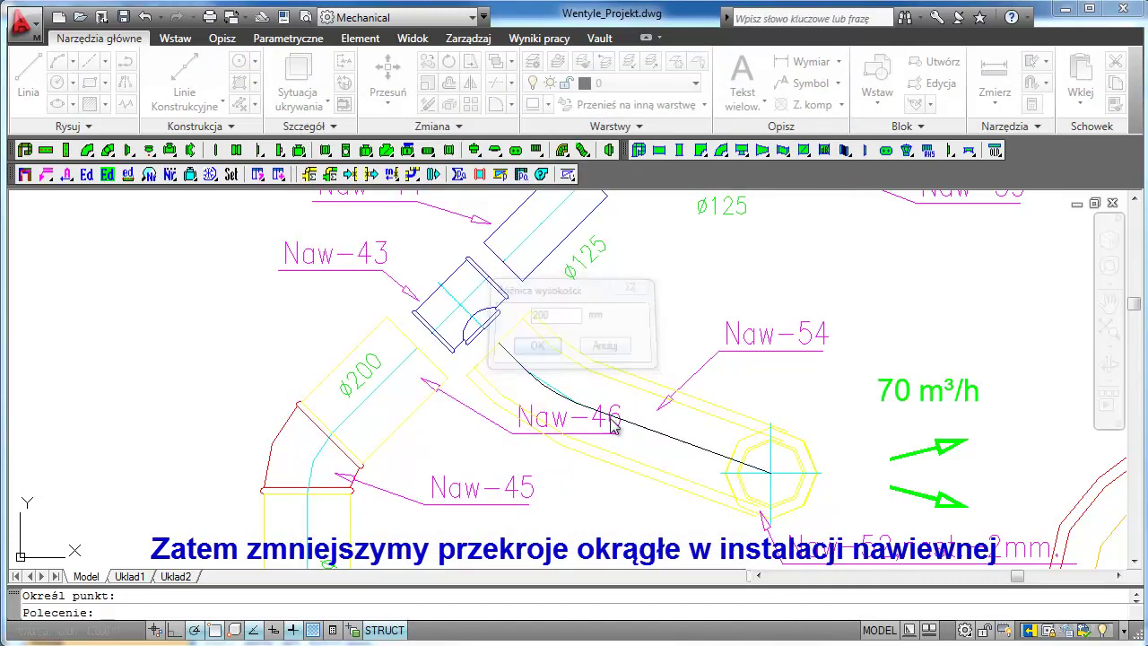
# Step: Set the round supply diffuser valve to size 100
pyautogui.press('Return')
pyautogui.click(819, 482)
pyautogui.press('Return')
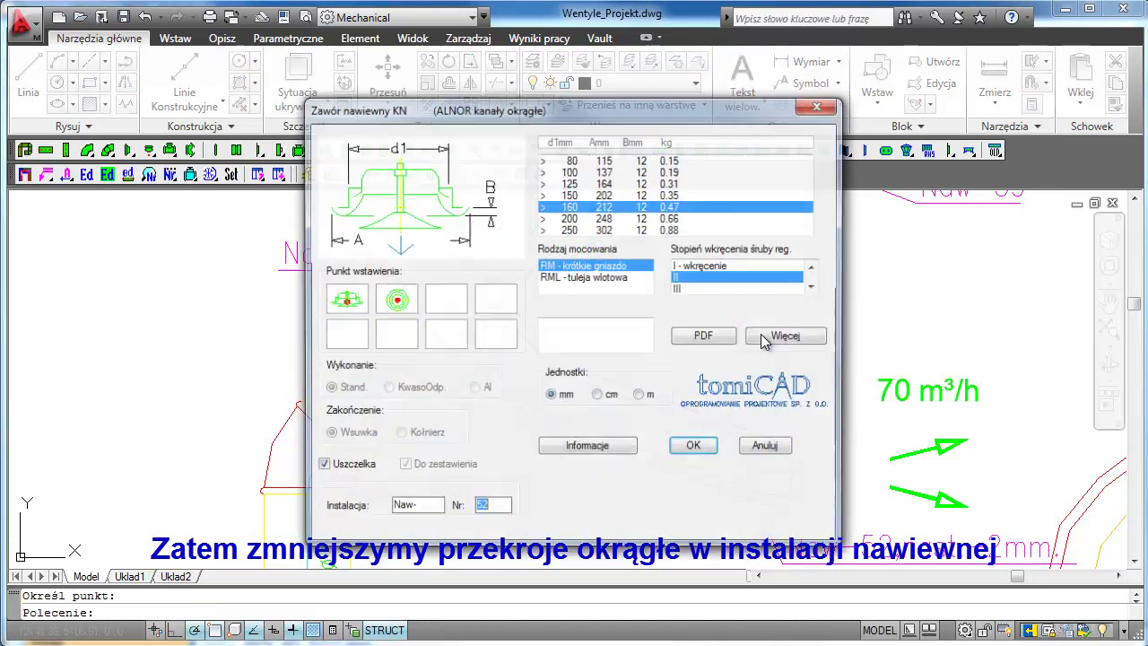
pyautogui.click(591, 171)
pyautogui.click(696, 441)
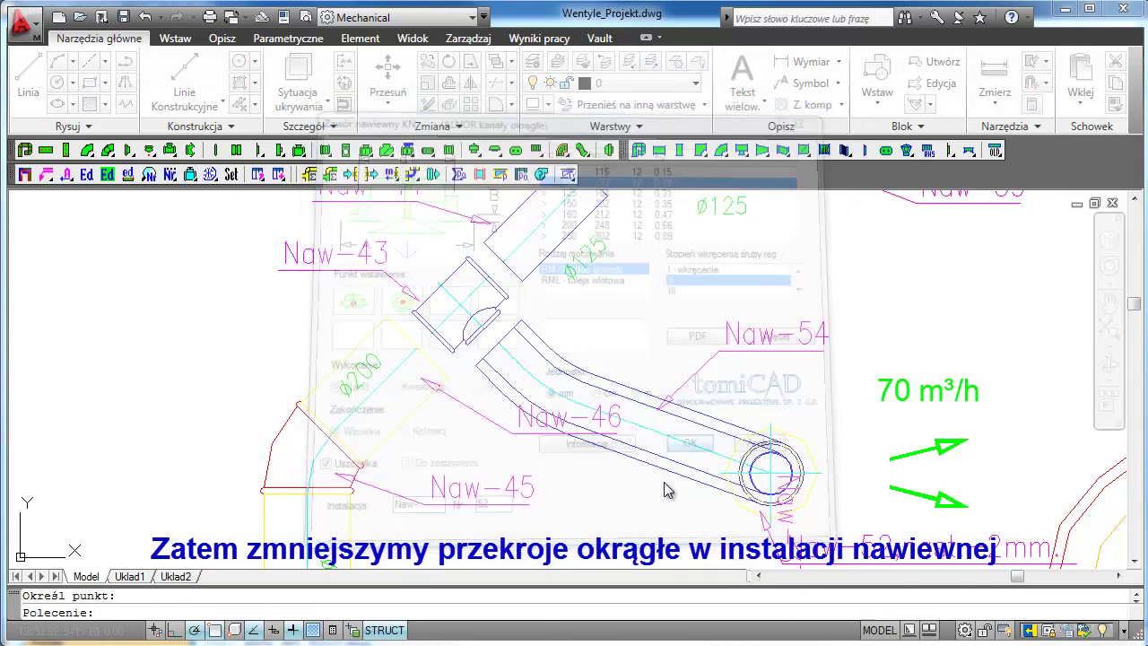
# Step: Resize the ø200 duct above the valve and its elbow to ø125
pyautogui.moveTo(410, 400); pyautogui.dragTo(411, 332, button='middle')
pyautogui.click(417, 344)
pyautogui.press('Return')
pyautogui.click(573, 200)
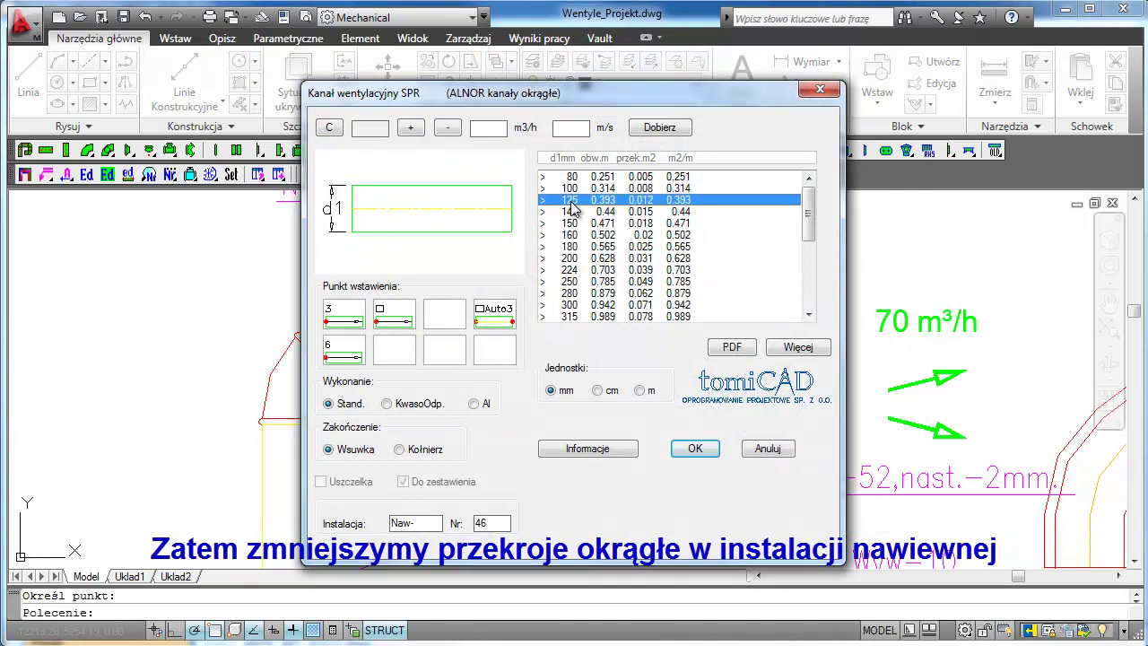
pyautogui.click(696, 448)
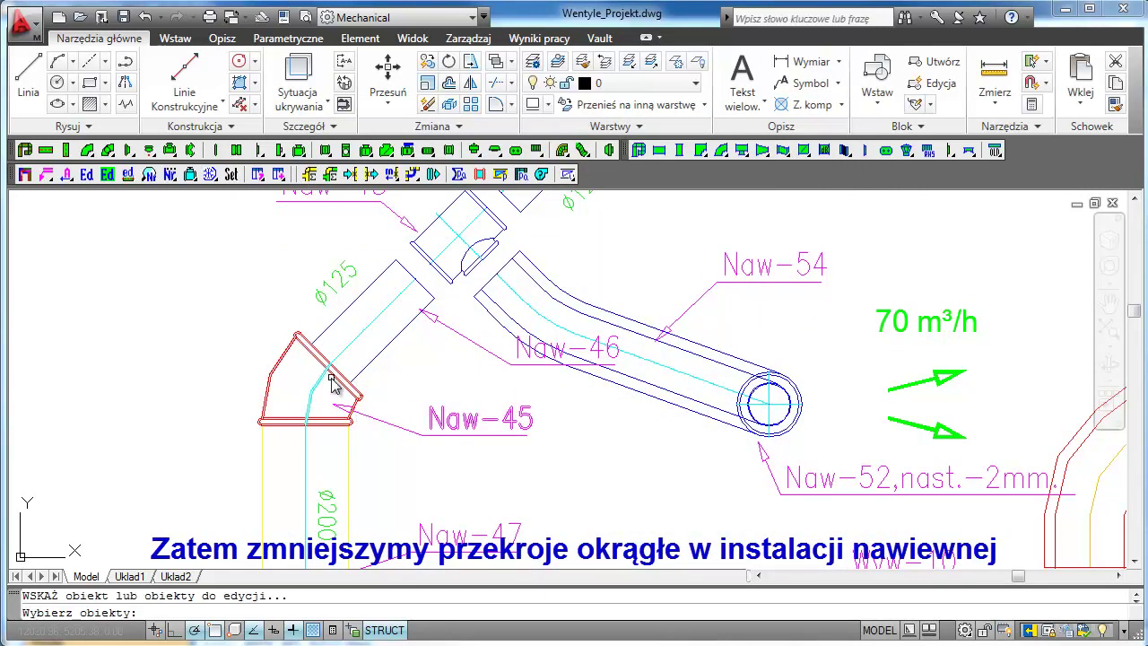
pyautogui.click(286, 357)
pyautogui.click(290, 353)
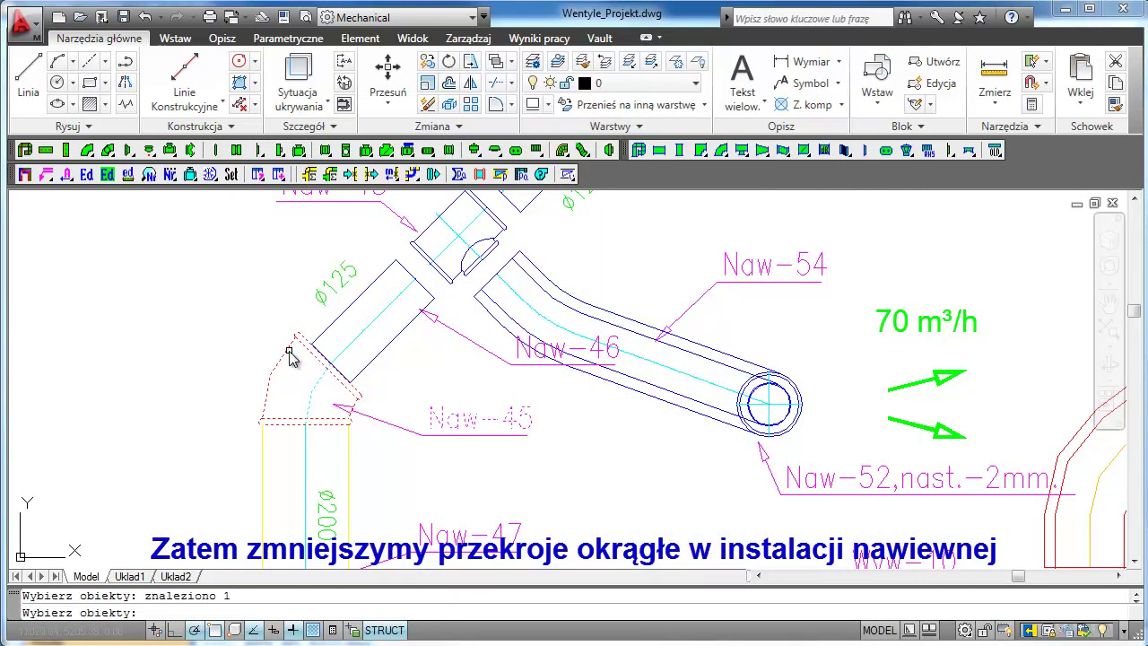
pyautogui.press('Return')
pyautogui.click(580, 183)
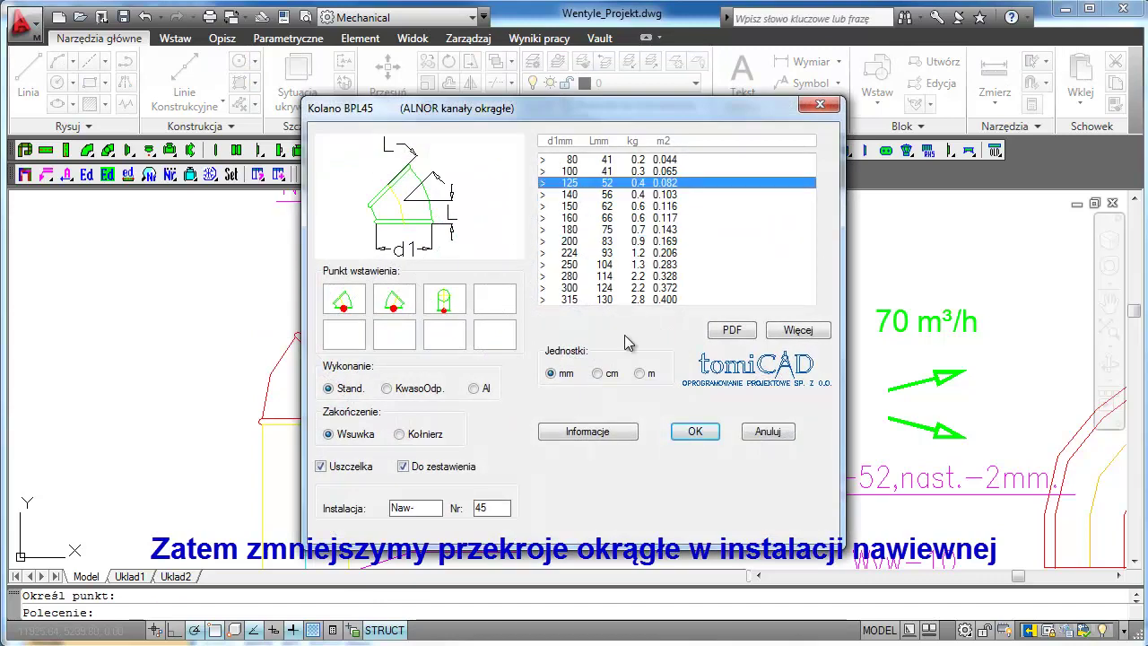
pyautogui.click(695, 431)
# Step: Set duct Naw-47 to ø125 and the reducer below it to 125/100
pyautogui.moveTo(583, 482); pyautogui.dragTo(511, 319, button='middle')
pyautogui.press('Return')
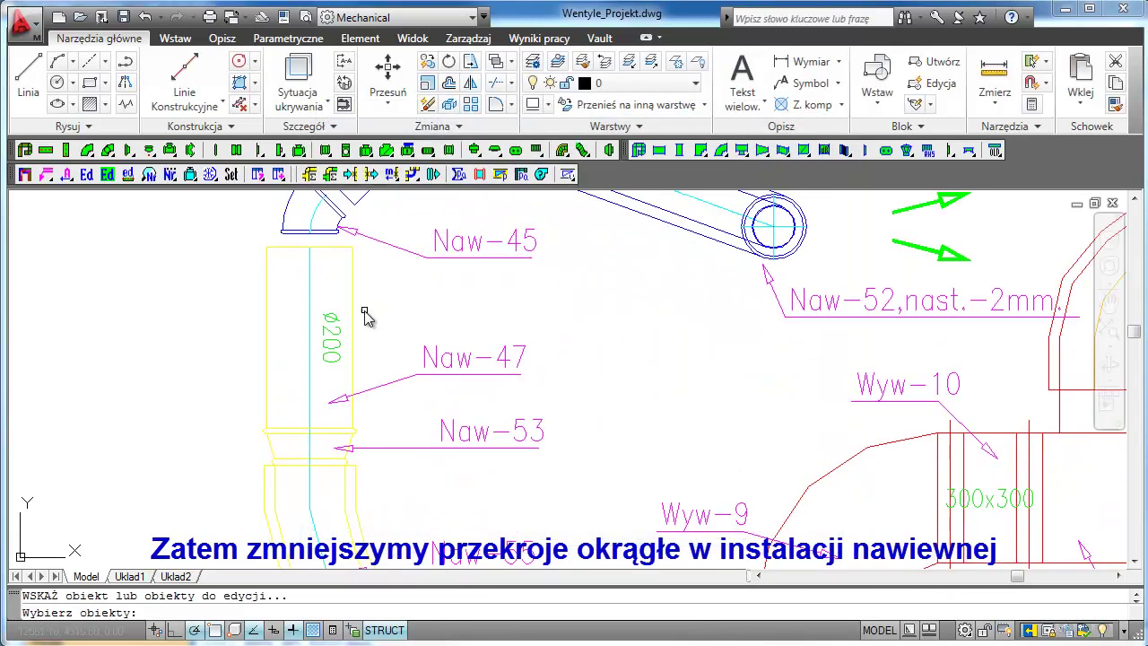
pyautogui.press('Return')
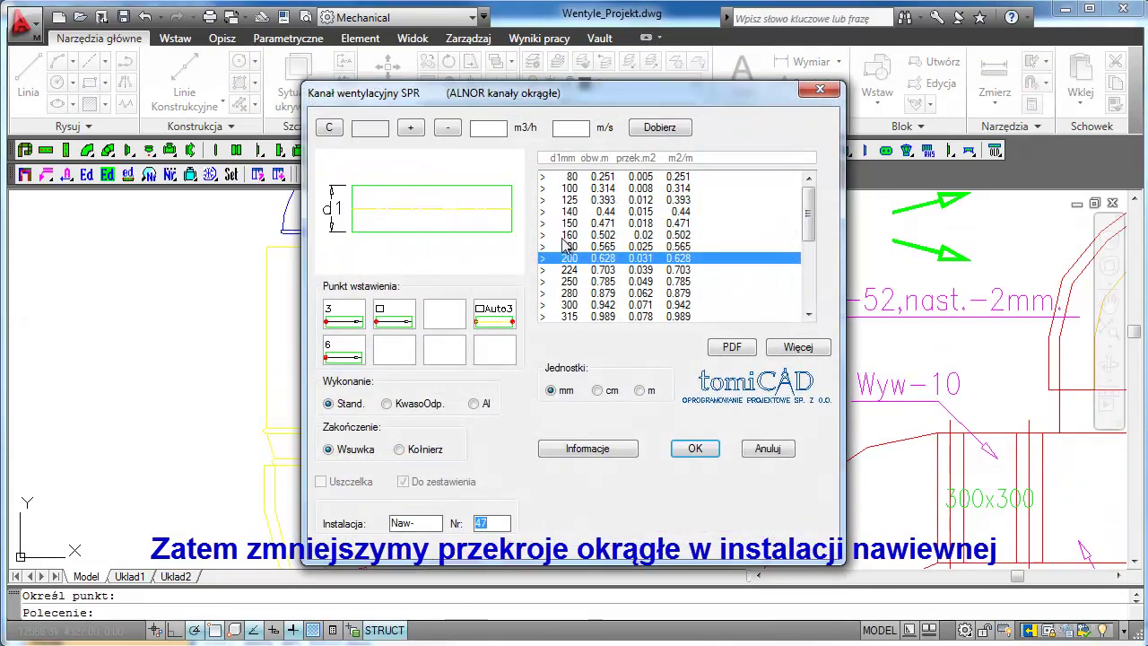
pyautogui.click(694, 448)
pyautogui.press('Return')
pyautogui.click(359, 433)
pyautogui.press('Return')
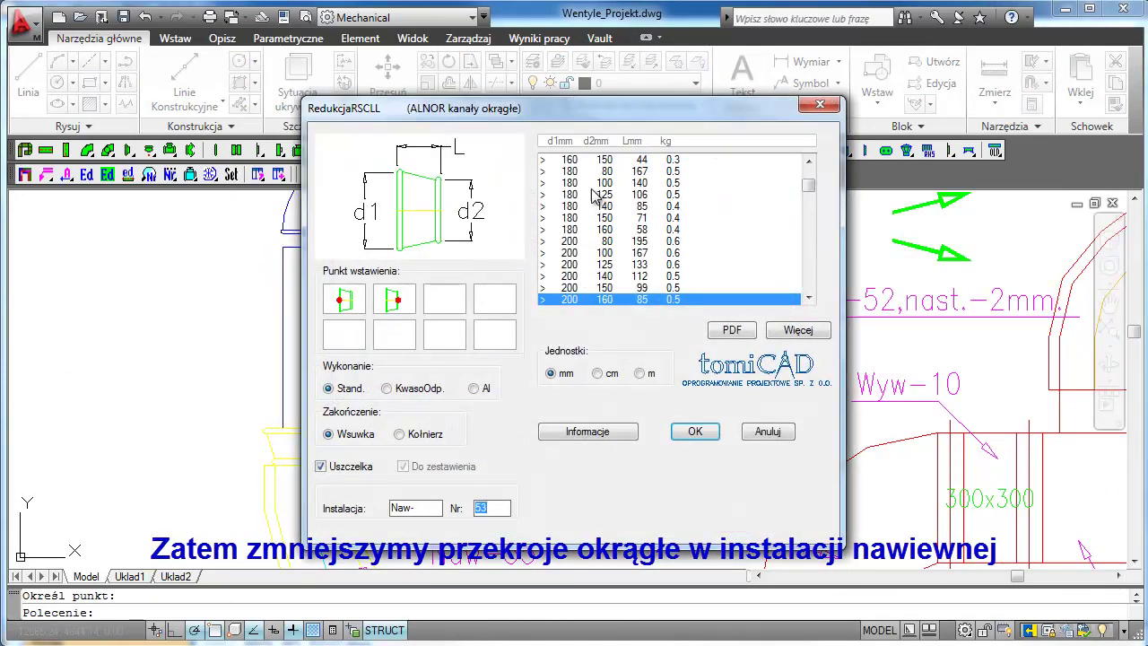
pyautogui.scroll(2, 593, 195)
pyautogui.scroll(2, 593, 195)
pyautogui.scroll(1, 608, 174)
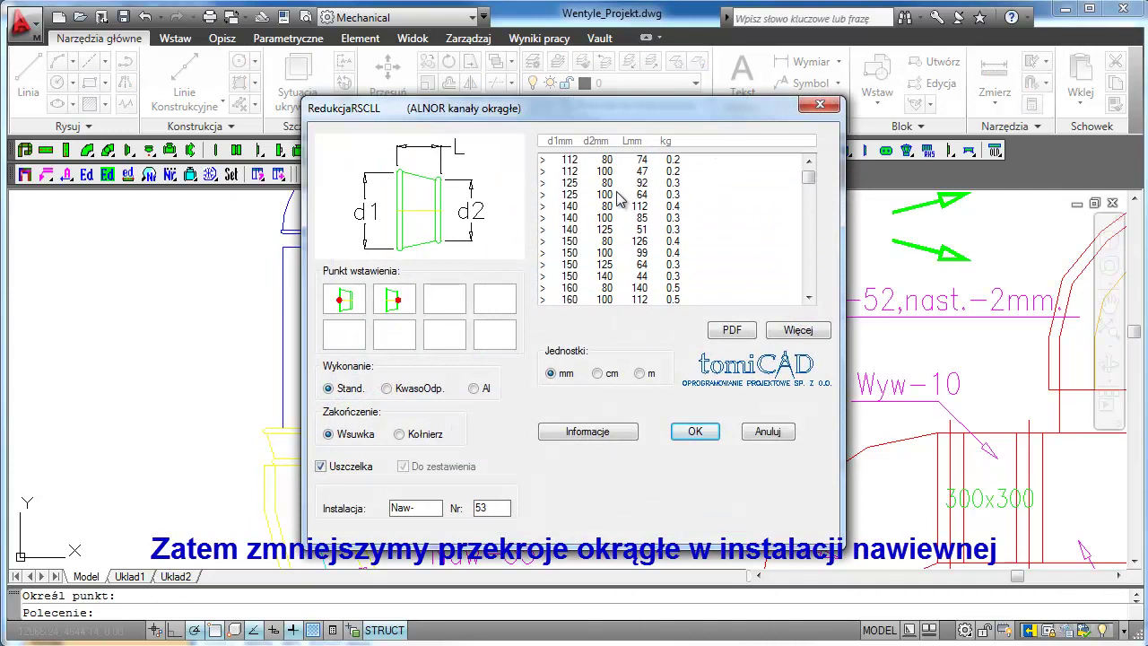
pyautogui.click(607, 194)
pyautogui.click(695, 433)
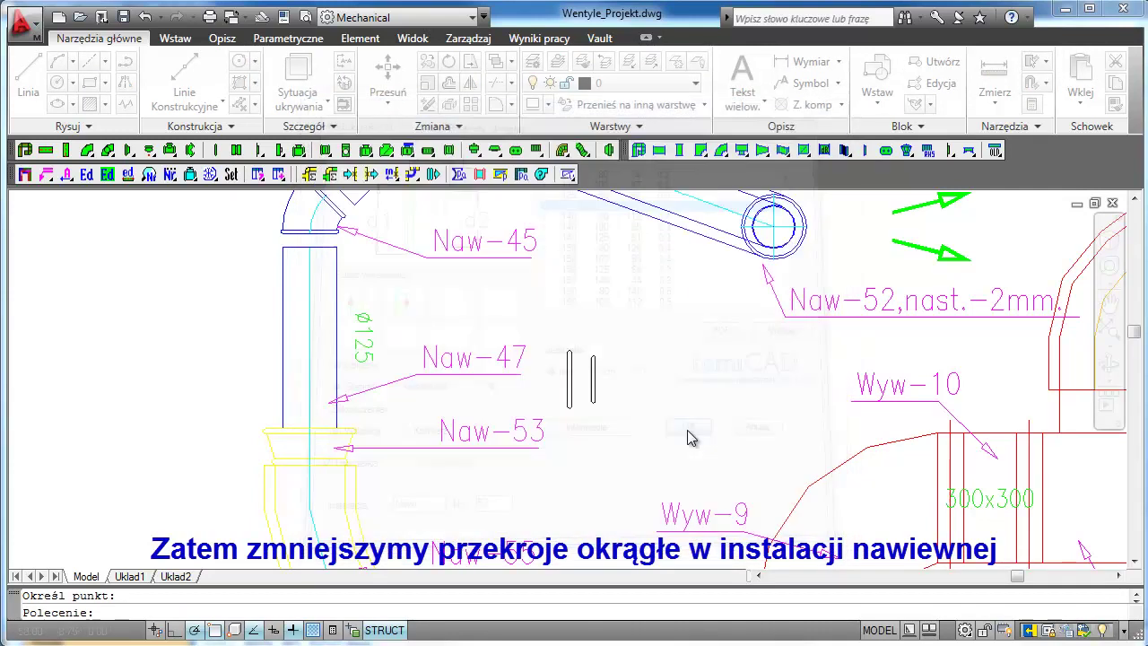
# Step: Set flexible duct Naw-55 (250 mm height difference) and its end valve to 100
pyautogui.moveTo(589, 474); pyautogui.dragTo(679, 321, button='middle')
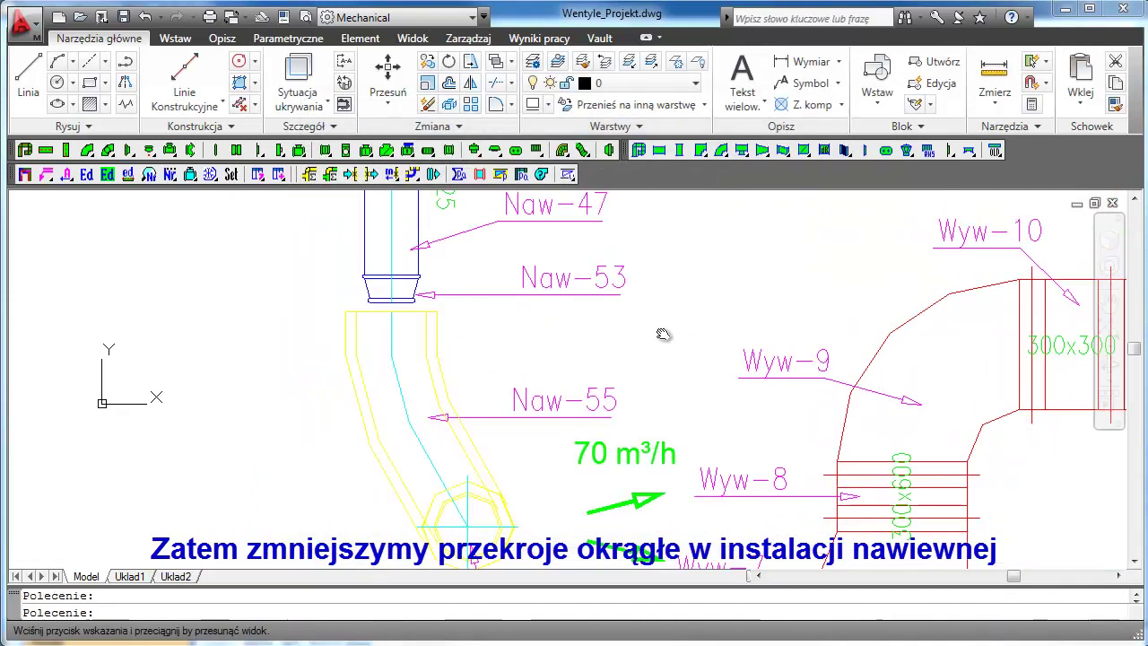
pyautogui.click(425, 340)
pyautogui.press('Return')
pyautogui.click(579, 172)
pyautogui.click(695, 431)
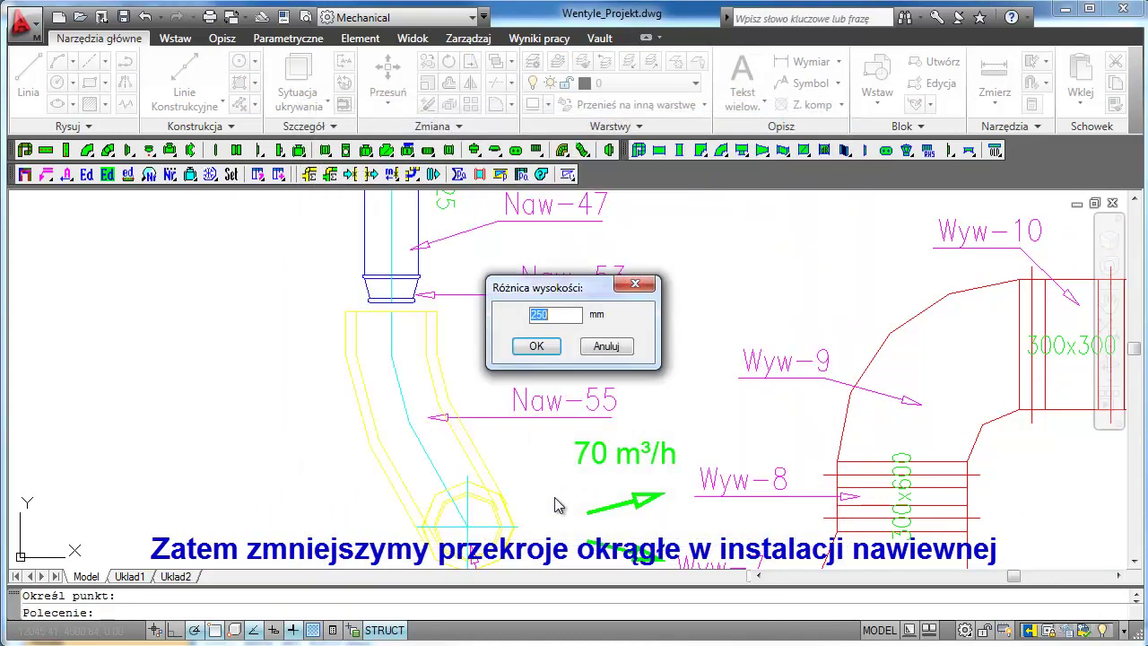
pyautogui.click(535, 348)
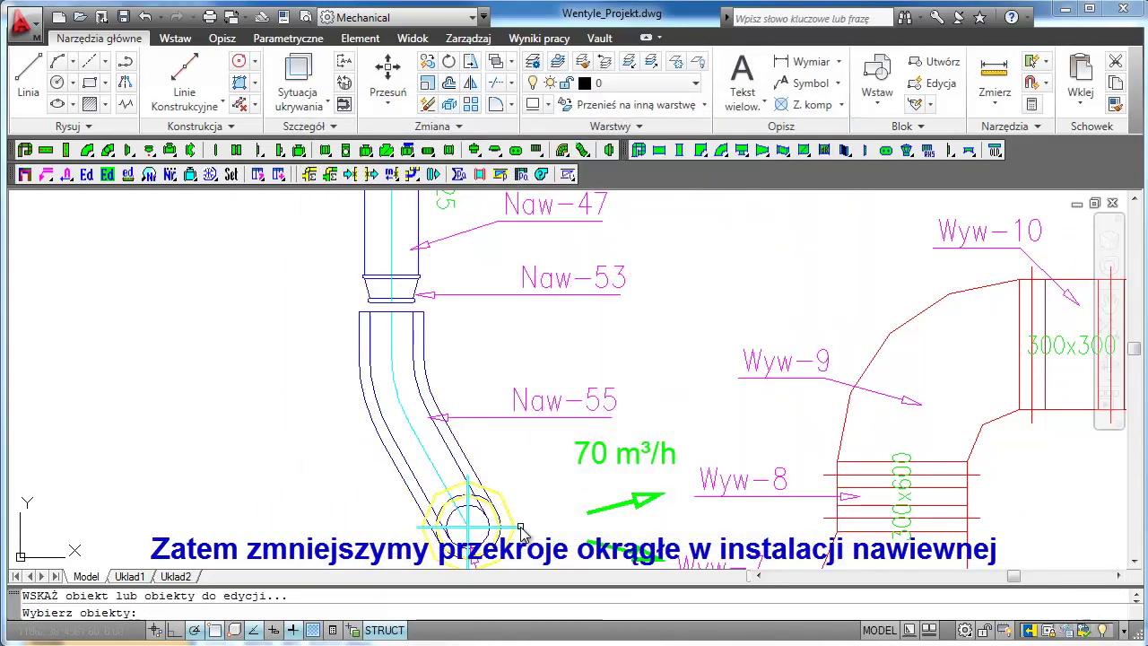
pyautogui.click(516, 533)
pyautogui.press('Return')
pyautogui.click(570, 171)
pyautogui.click(692, 445)
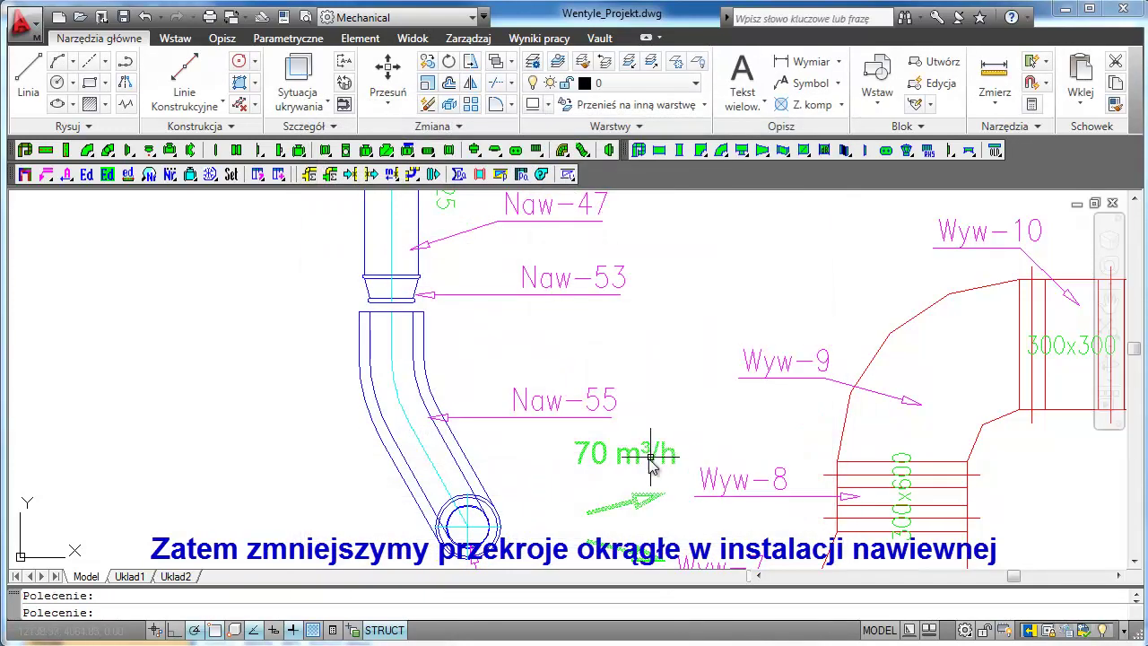
# Step: Fit duct Naw-27 to the Naw-26 elbow using Dopasowanie kanału (_WEDO)
pyautogui.scroll(-2, 368, 463)
pyautogui.scroll(-2, 366, 453)
pyautogui.scroll(-2, 359, 431)
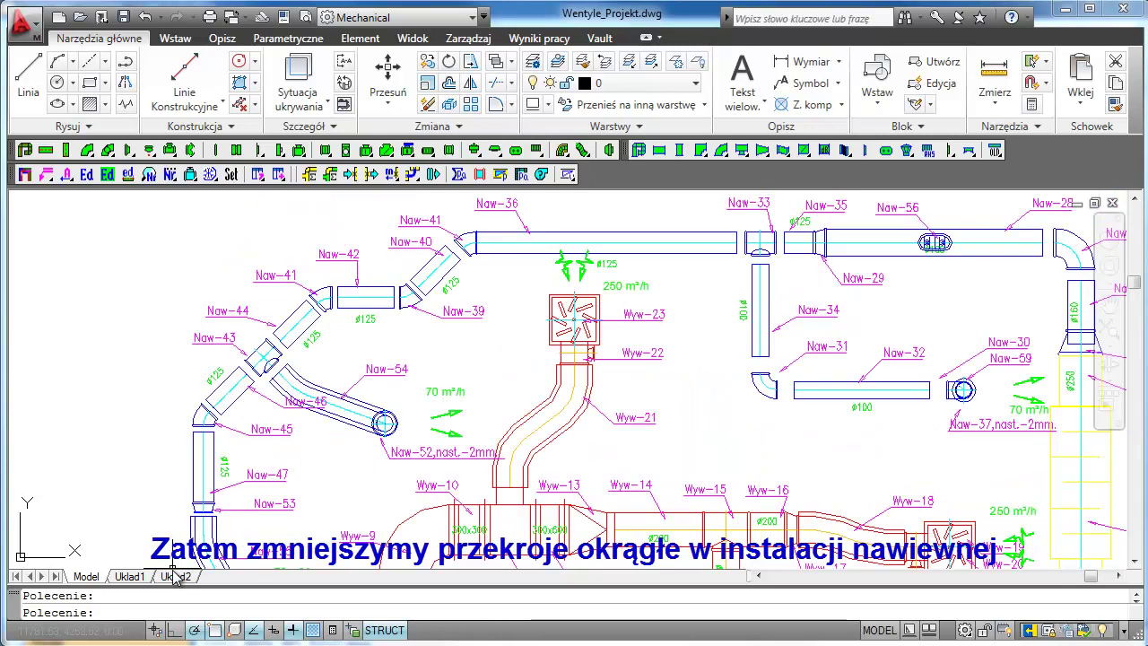
pyautogui.moveTo(914, 333); pyautogui.dragTo(556, 373, button='middle')
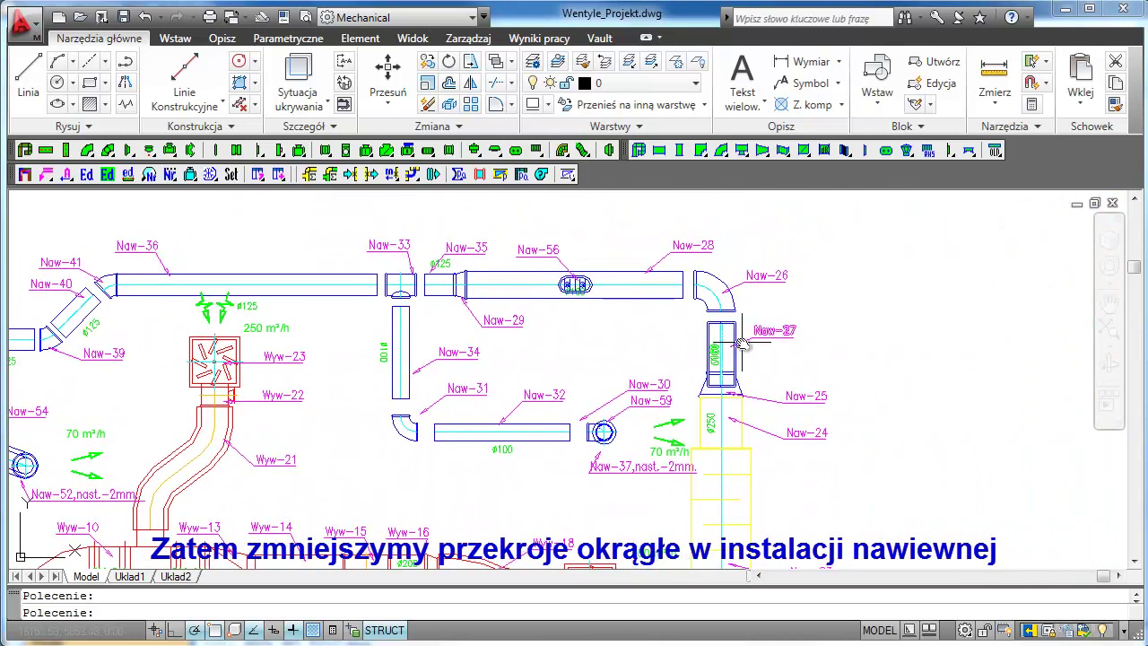
pyautogui.scroll(3, 756, 318)
pyautogui.moveTo(756, 317); pyautogui.dragTo(760, 407, button='middle')
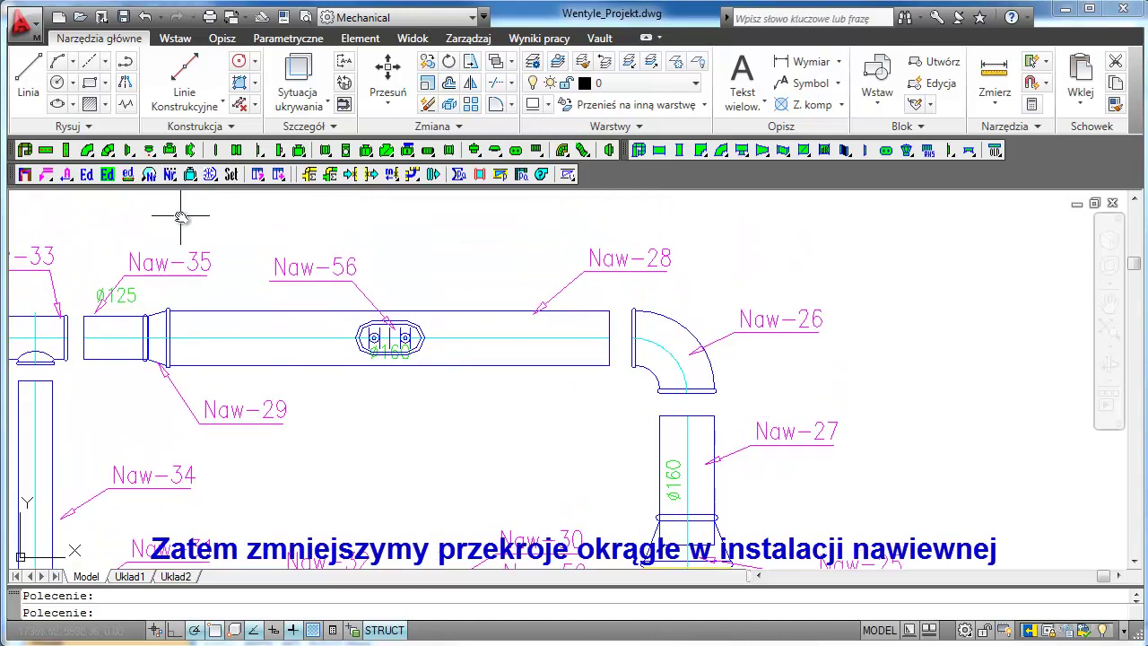
pyautogui.click(128, 176)
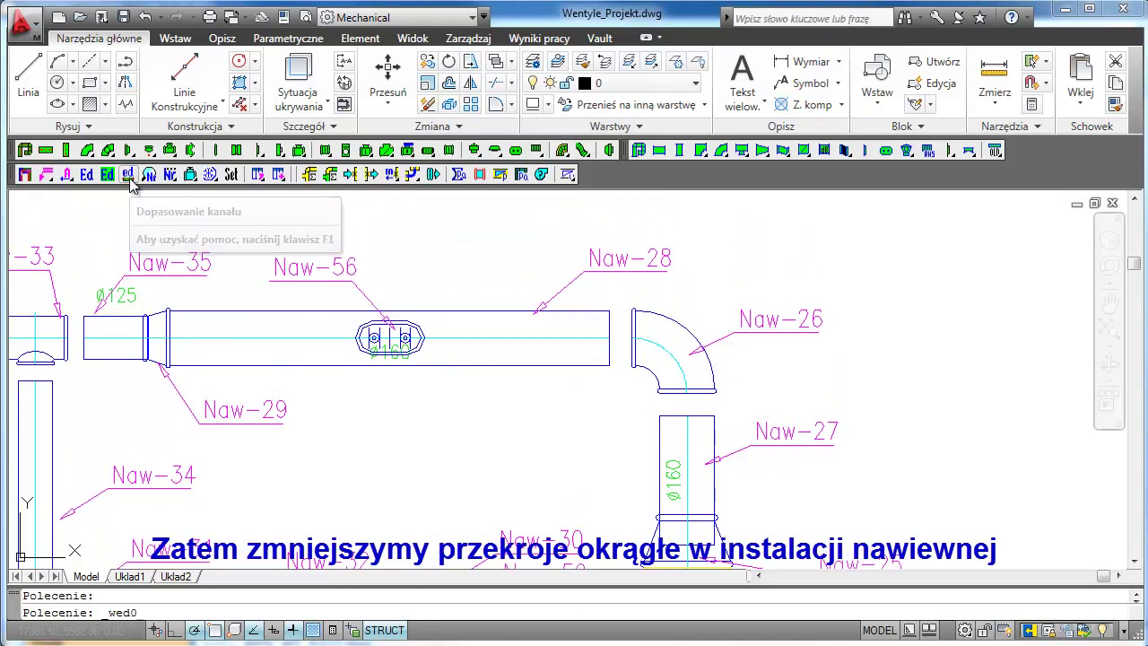
pyautogui.click(714, 439)
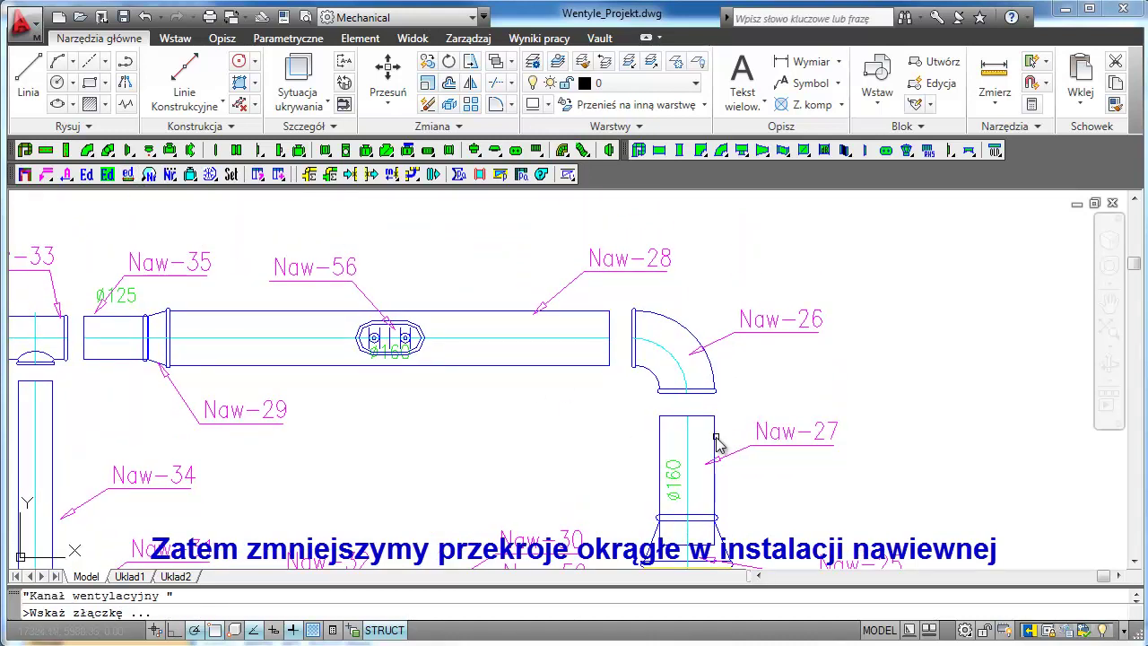
pyautogui.click(722, 534)
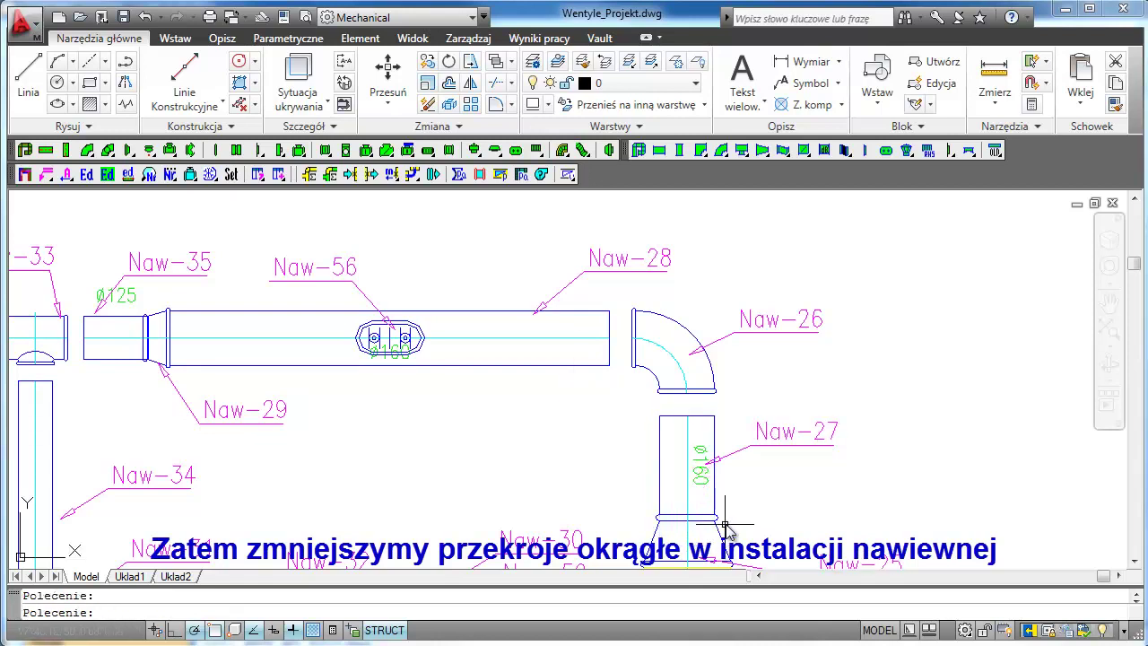
pyautogui.click(715, 431)
pyautogui.click(704, 386)
# Step: Fit duct Naw-28 to the Naw-26 elbow
pyautogui.press('Return')
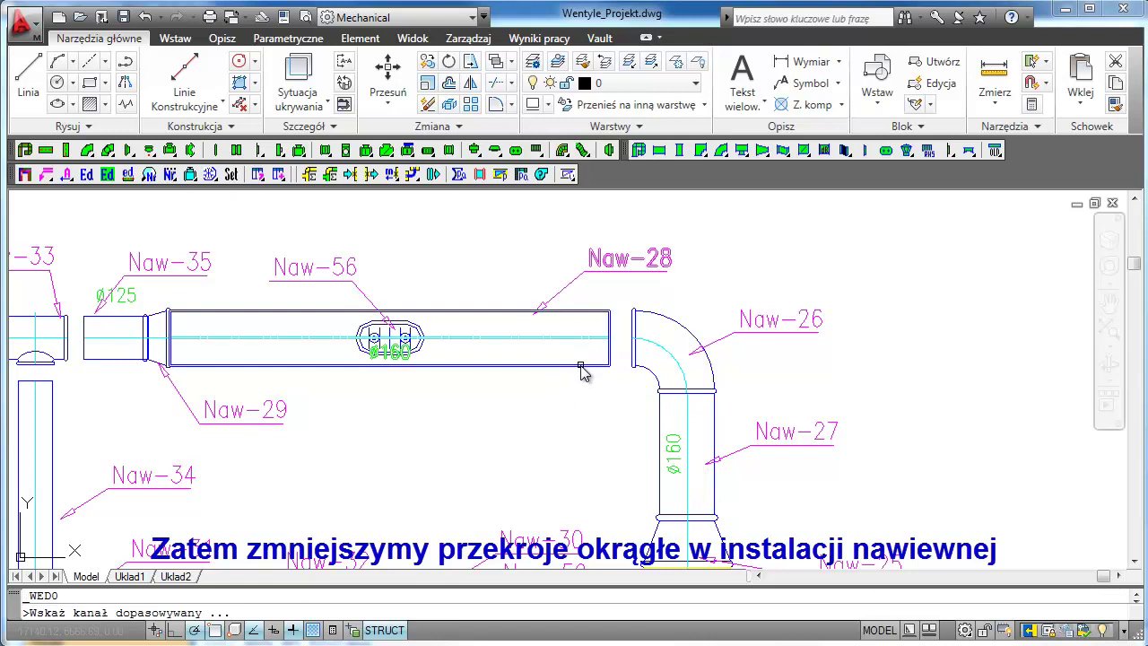
pyautogui.click(583, 374)
pyautogui.click(633, 370)
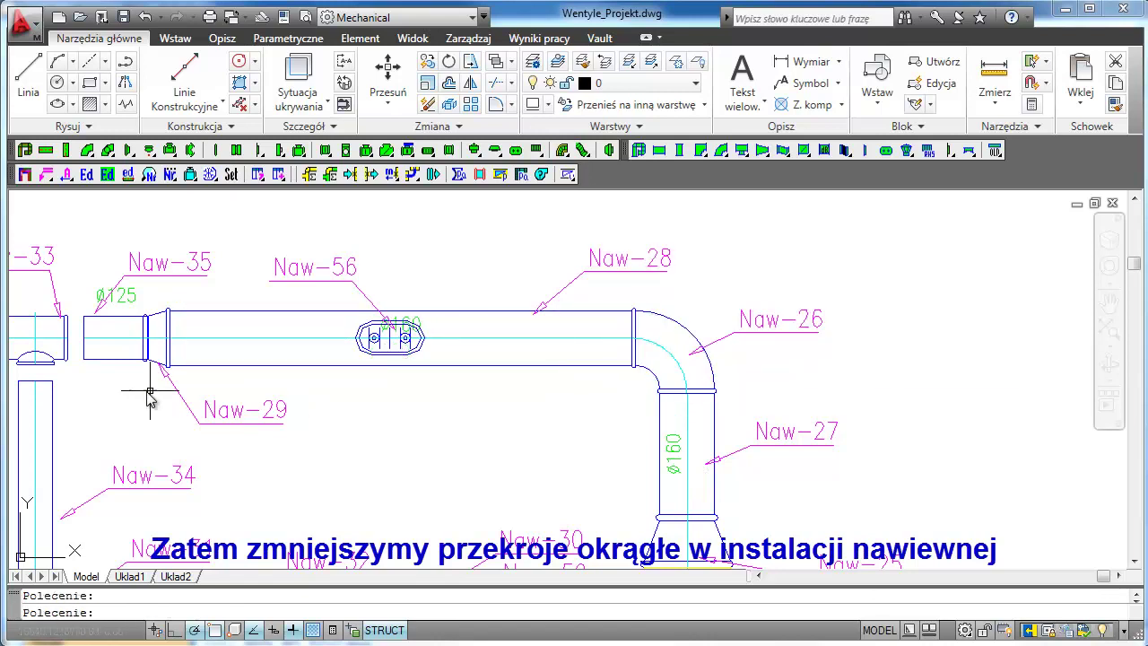
pyautogui.scroll(2, 332, 404)
pyautogui.scroll(1, 389, 397)
# Step: Fit duct Naw-35 to the Naw-29 reducer
pyautogui.press('Return')
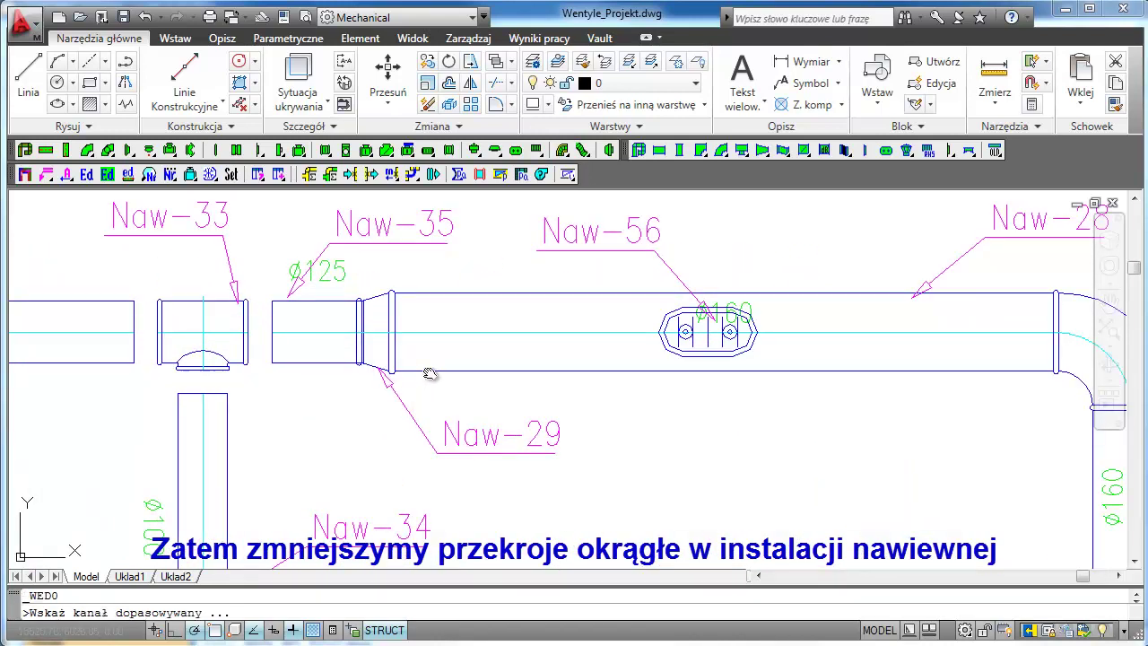
pyautogui.click(431, 371)
pyautogui.click(387, 348)
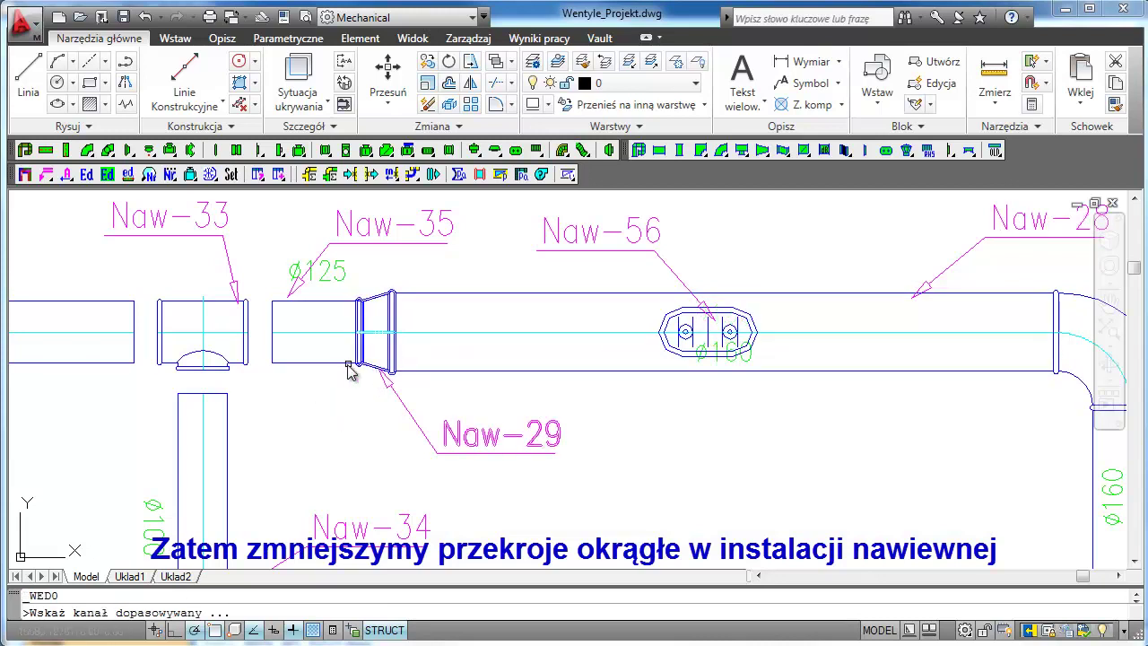
pyautogui.click(349, 370)
pyautogui.click(373, 375)
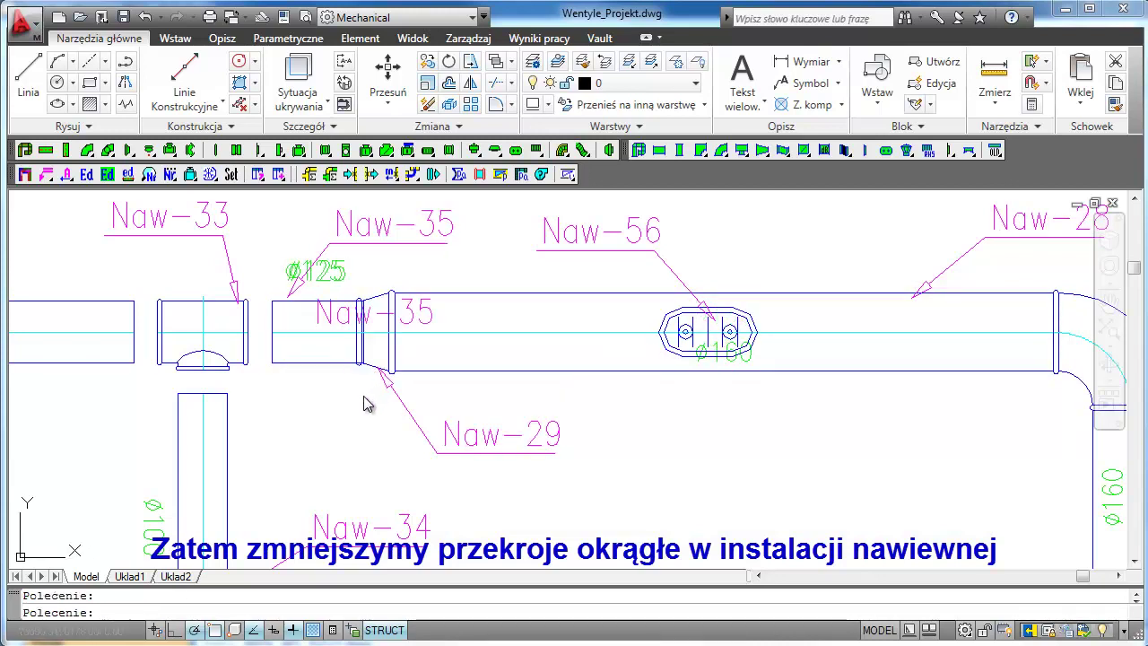
pyautogui.scroll(3, 242, 371)
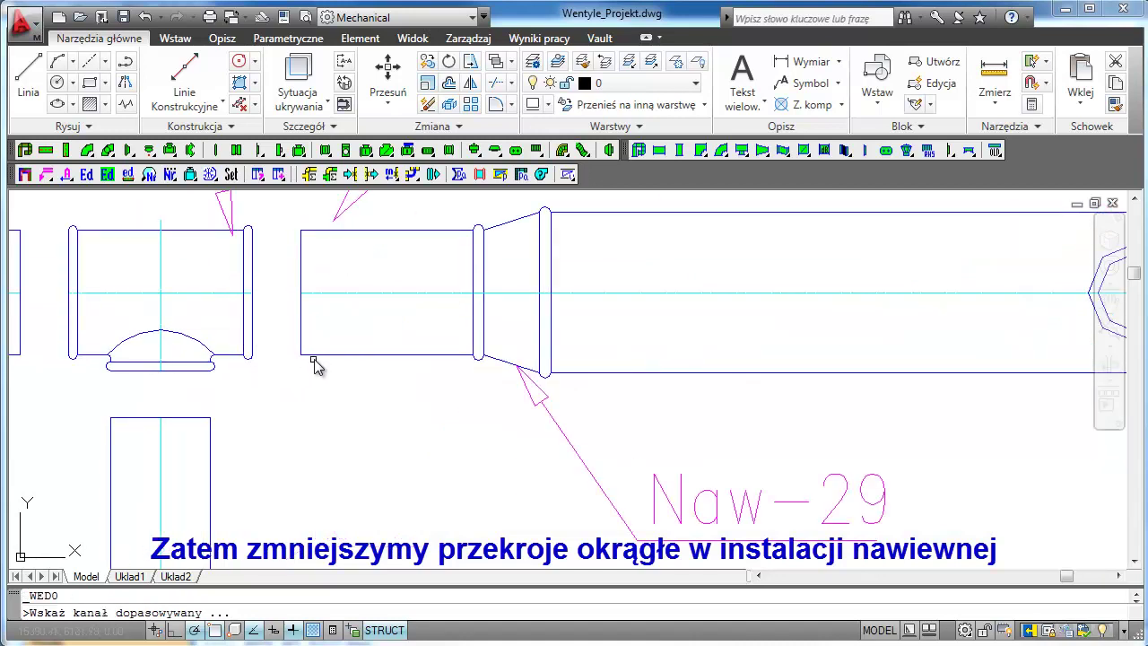
# Step: Connect the ø125 duct to tee Naw-33 and extend vertical duct Naw-34 up to the tee
pyautogui.click(315, 360)
pyautogui.click(262, 348)
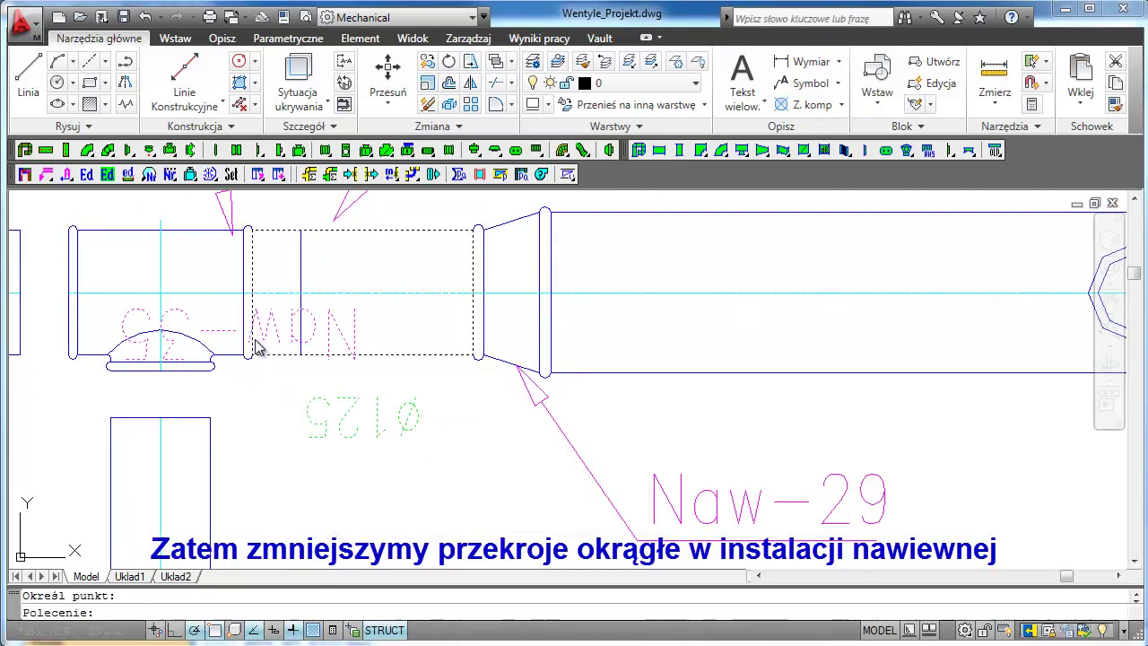
pyautogui.click(215, 451)
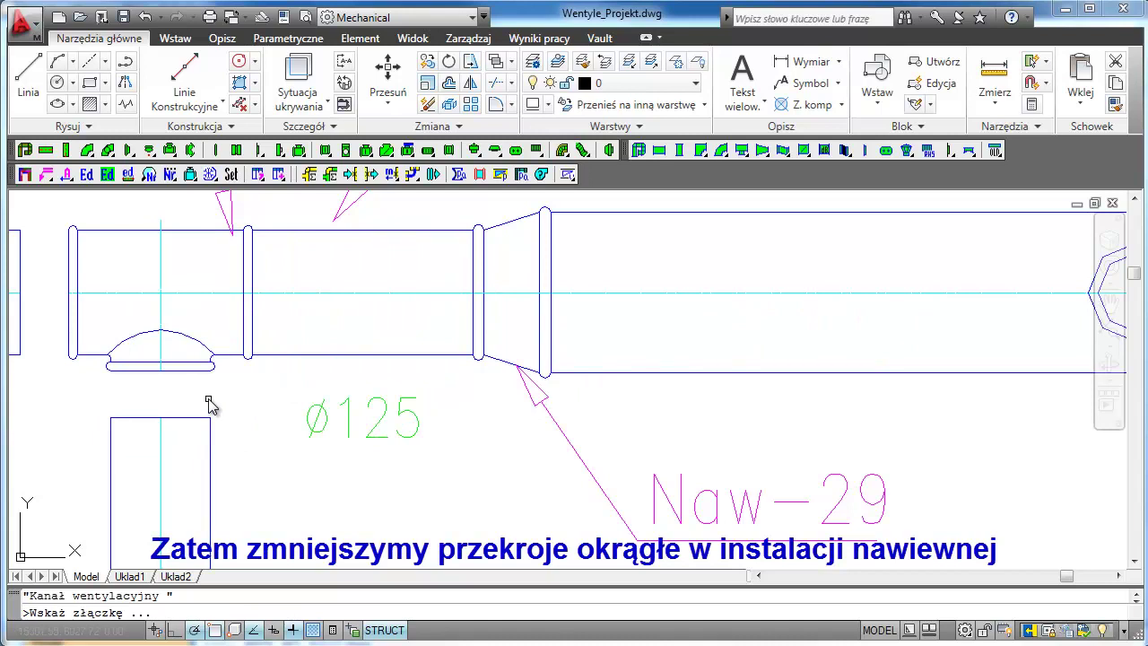
pyautogui.click(206, 372)
# Step: Fit the left duct to its tee
pyautogui.scroll(-3, 301, 380)
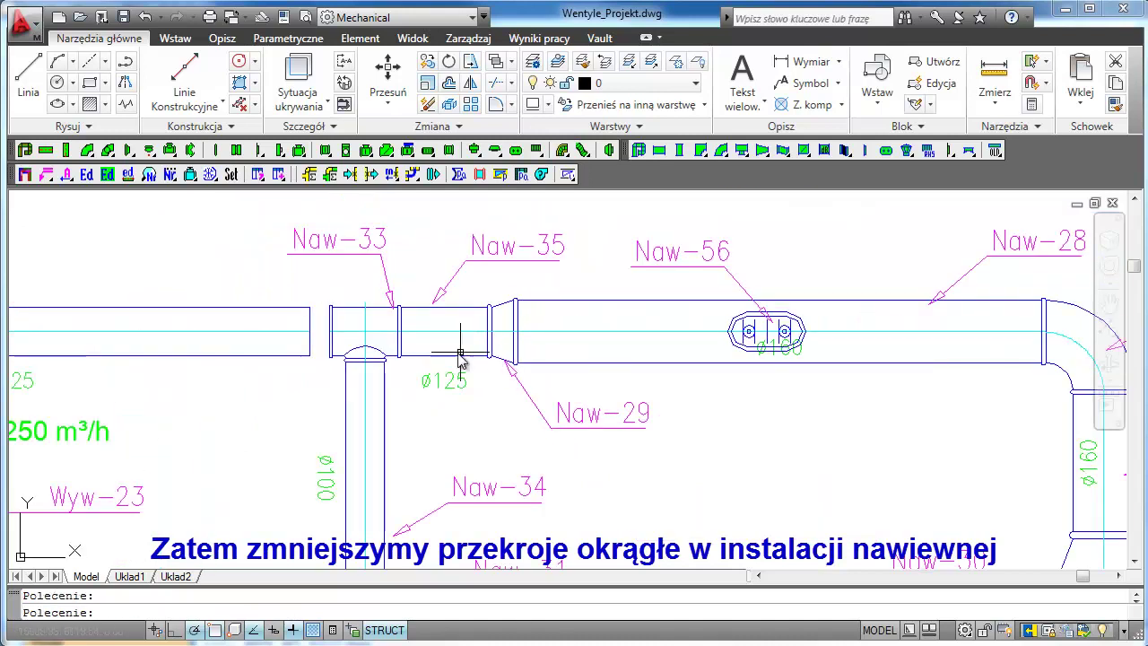
pyautogui.scroll(2, 302, 363)
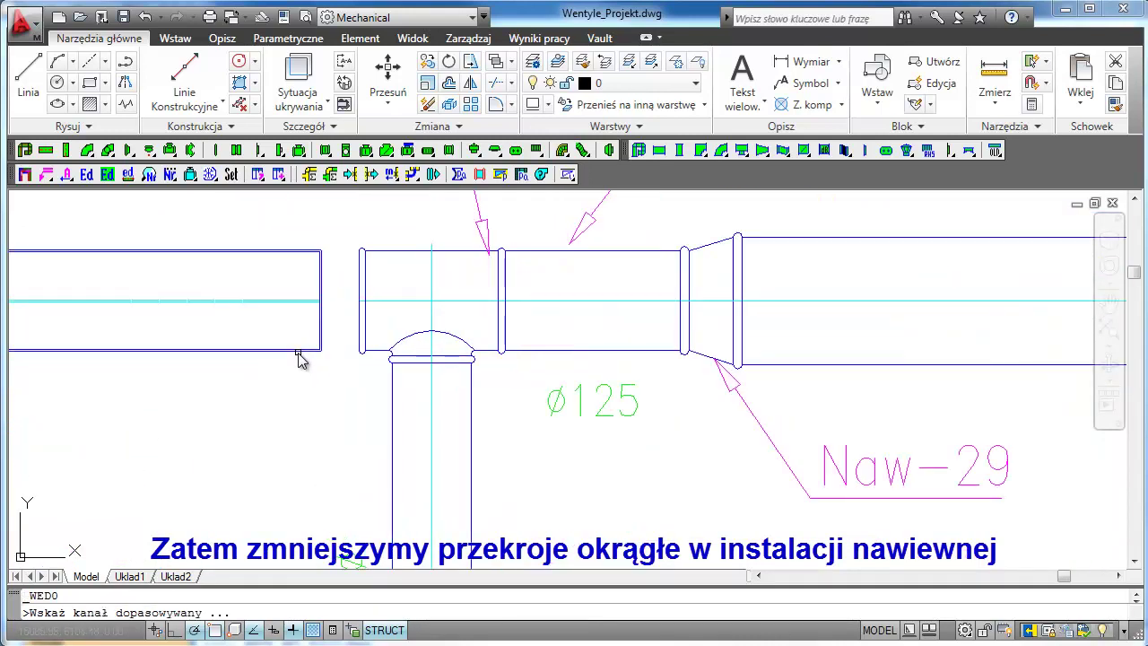
pyautogui.click(302, 358)
pyautogui.click(364, 346)
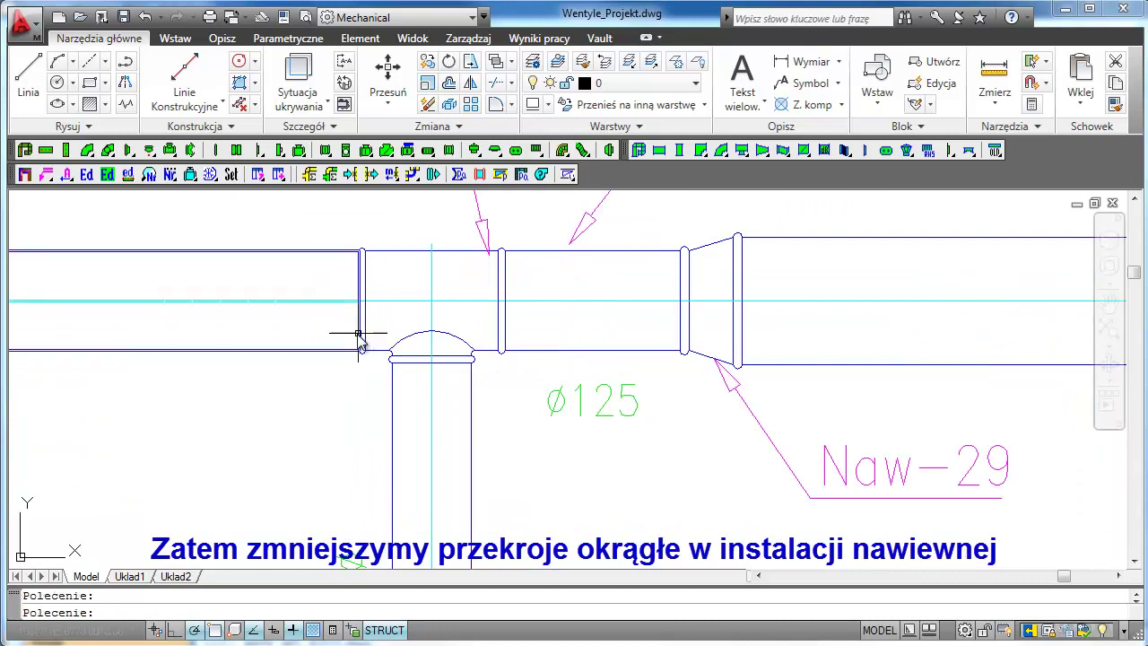
pyautogui.scroll(-3, 365, 346)
pyautogui.scroll(2, 392, 457)
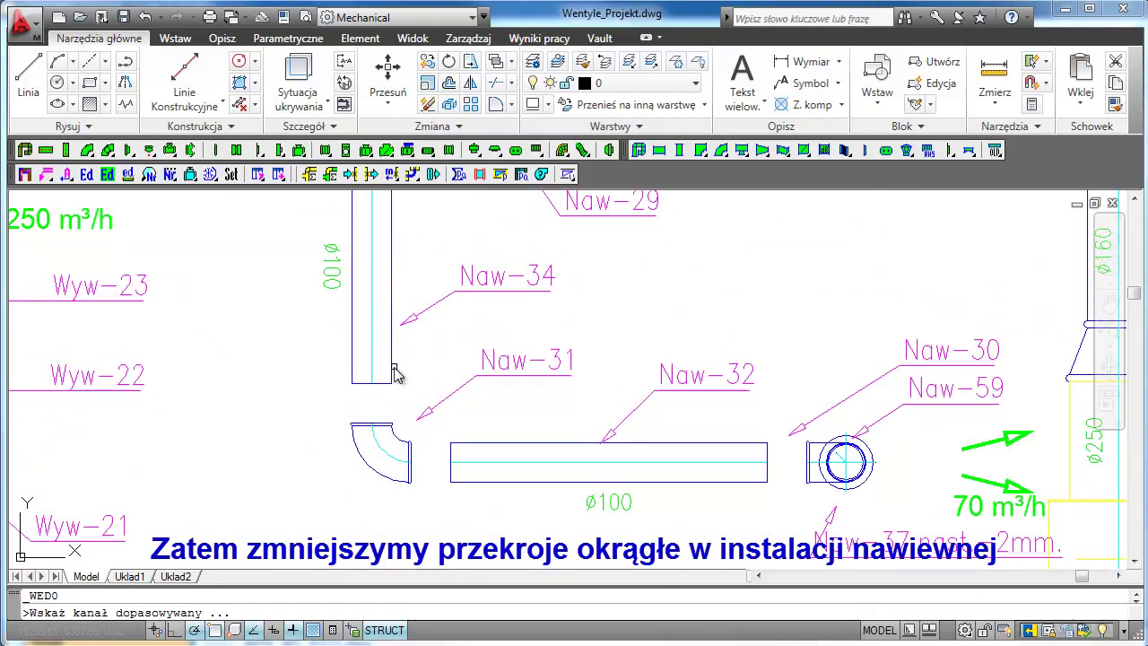
# Step: Fit the vertical ø100 duct to elbow Naw-31
pyautogui.click(392, 369)
pyautogui.click(392, 431)
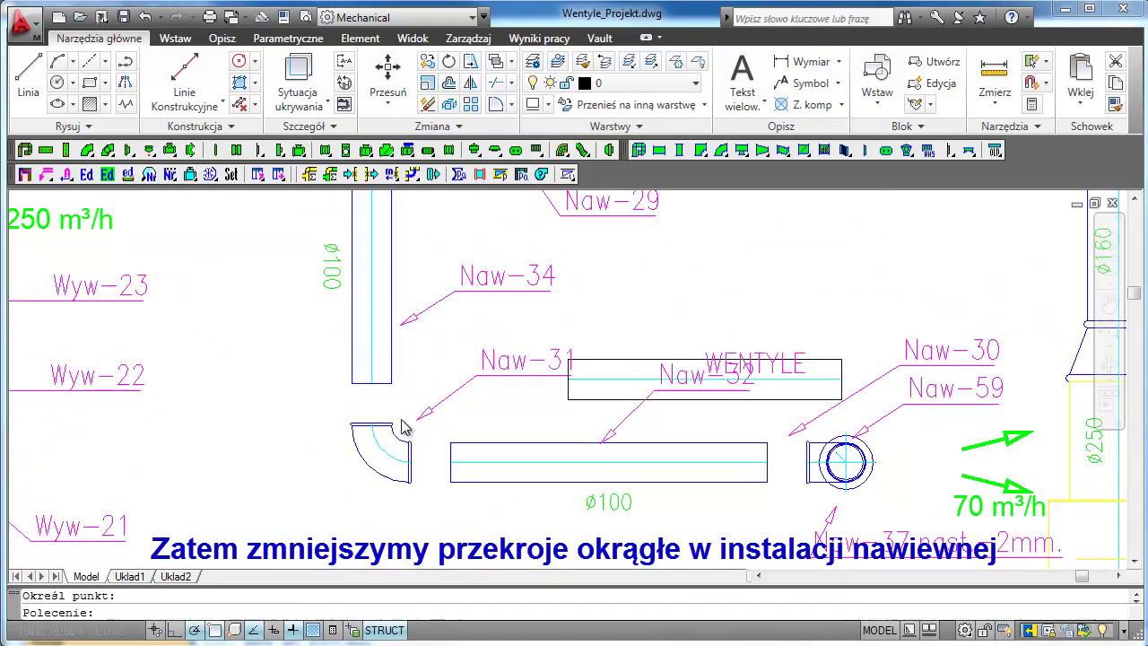
pyautogui.click(454, 461)
pyautogui.click(415, 459)
pyautogui.scroll(3, 812, 505)
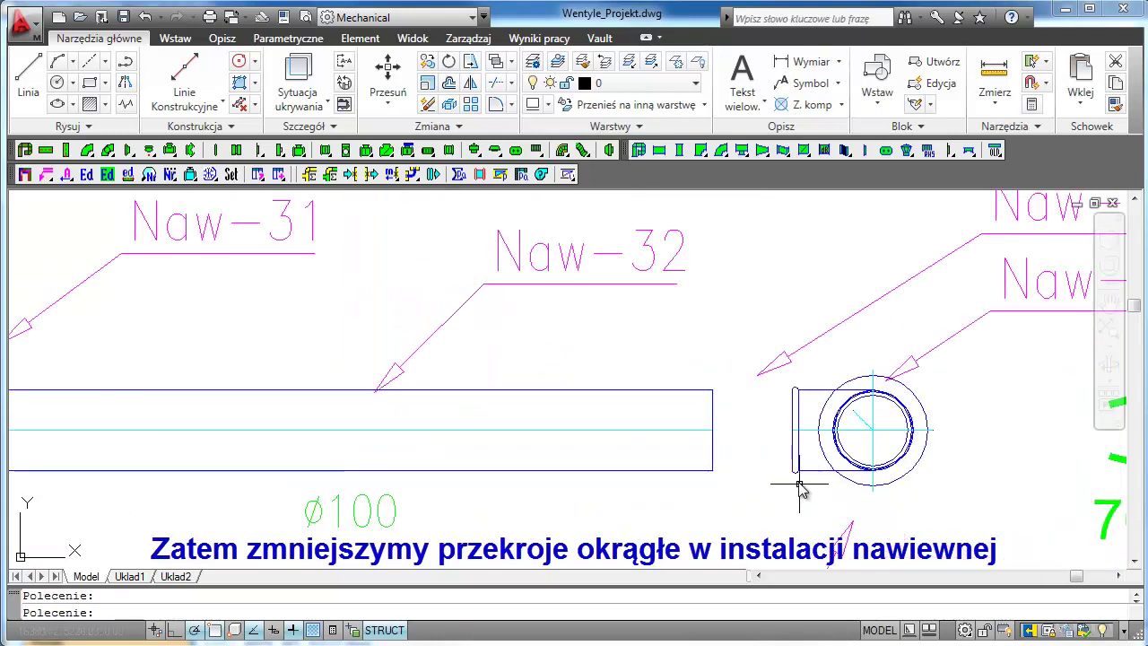
# Step: Fit the horizontal ø100 duct to the end coupling Naw-59
pyautogui.press('Return')
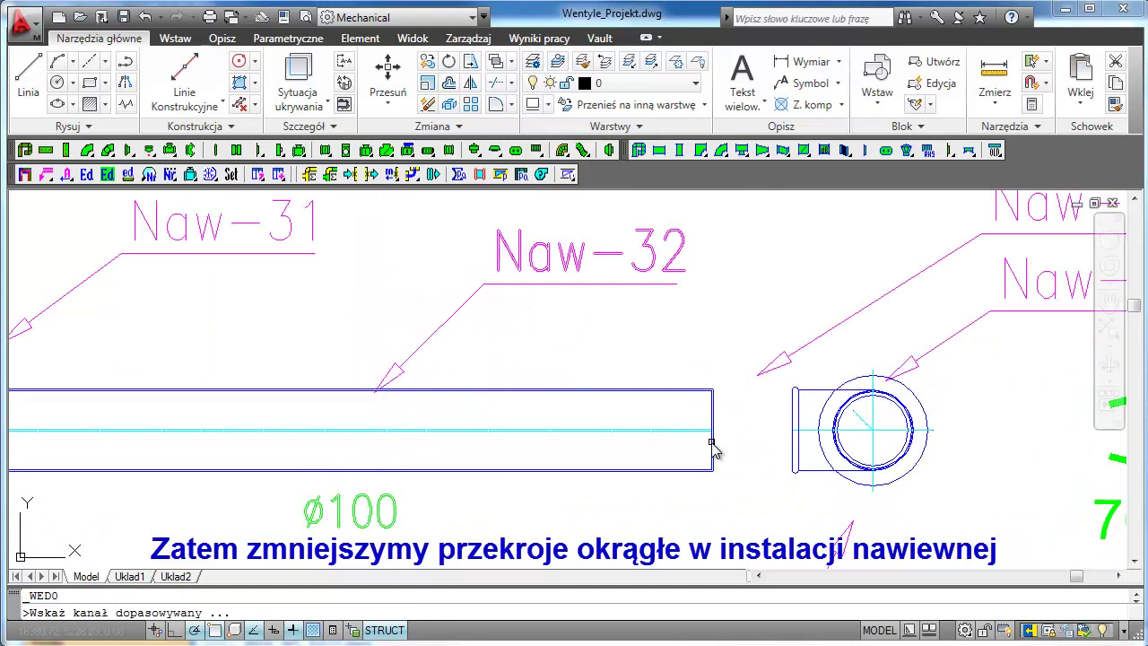
pyautogui.click(716, 449)
pyautogui.click(793, 448)
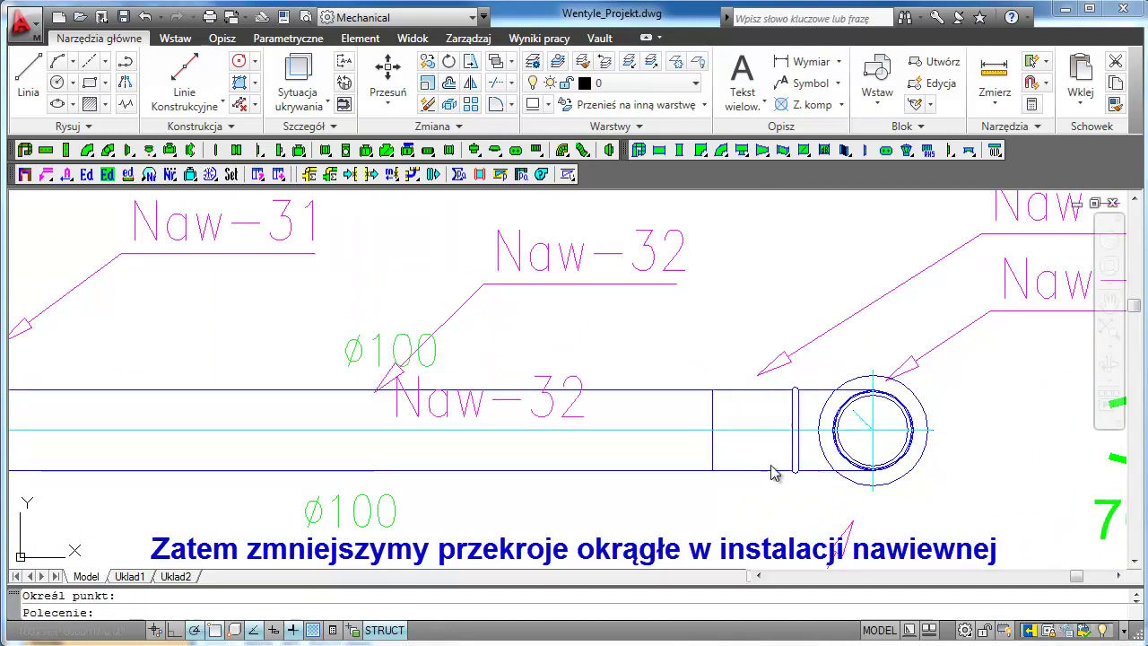
pyautogui.scroll(-2, 807, 507)
pyautogui.scroll(-4, 852, 506)
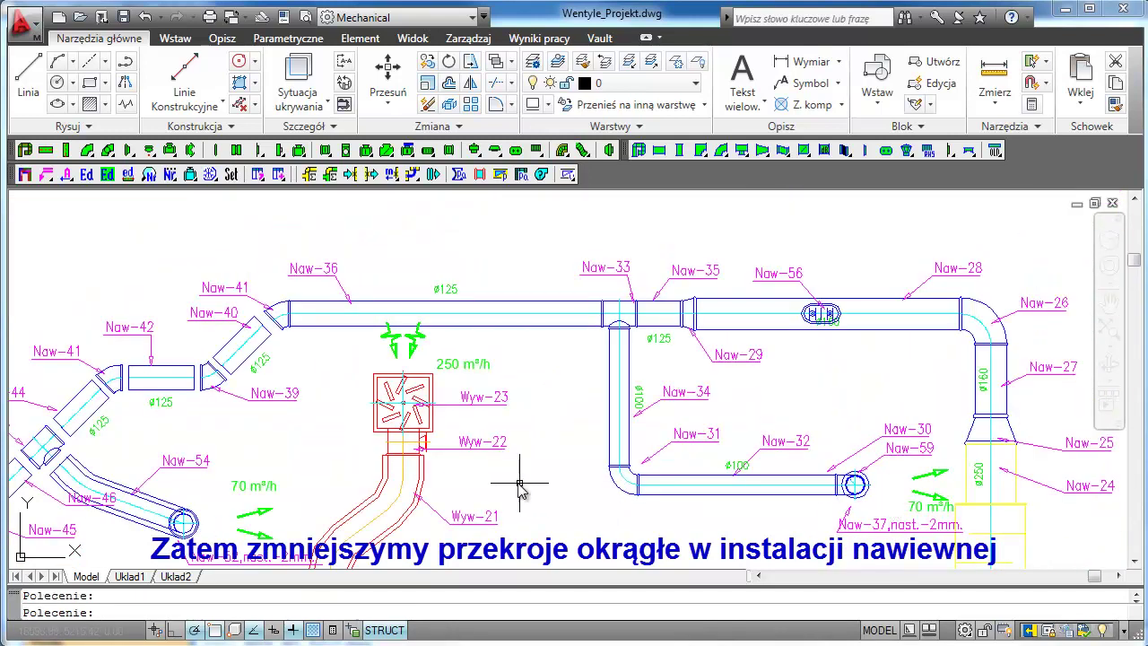
# Step: Window-select the 29 duct objects of the left ø125 supply branch around Naw-39 to Naw-52
pyautogui.moveTo(519, 485); pyautogui.dragTo(556, 367, button='middle')
pyautogui.scroll(-3, 556, 367)
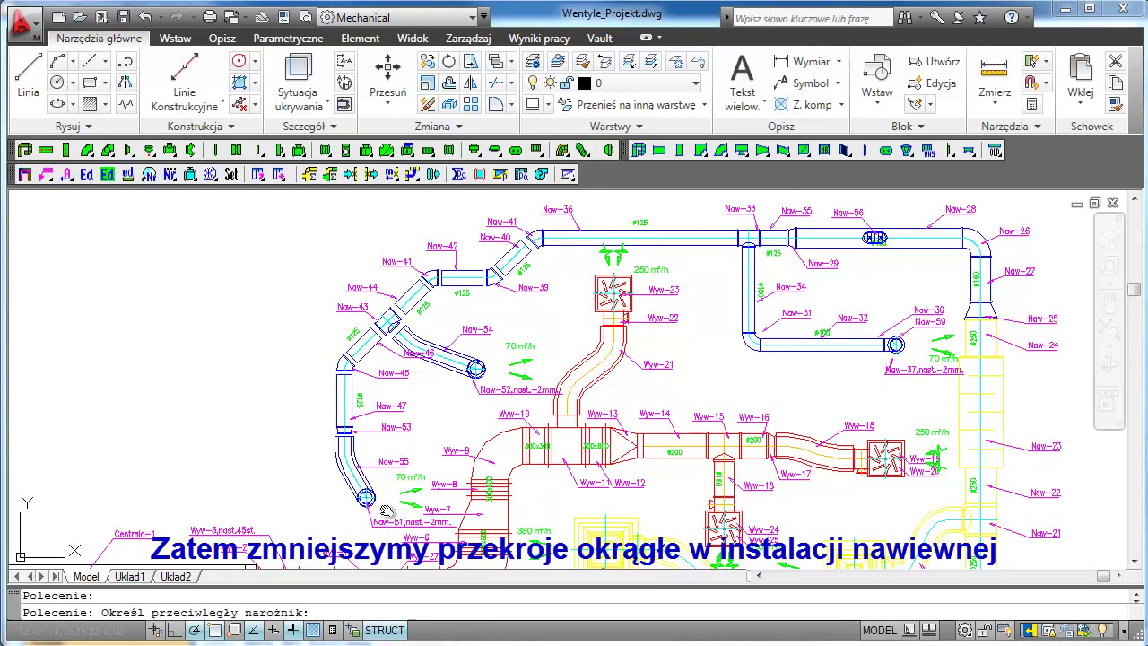
pyautogui.click(274, 261)
pyautogui.click(445, 391)
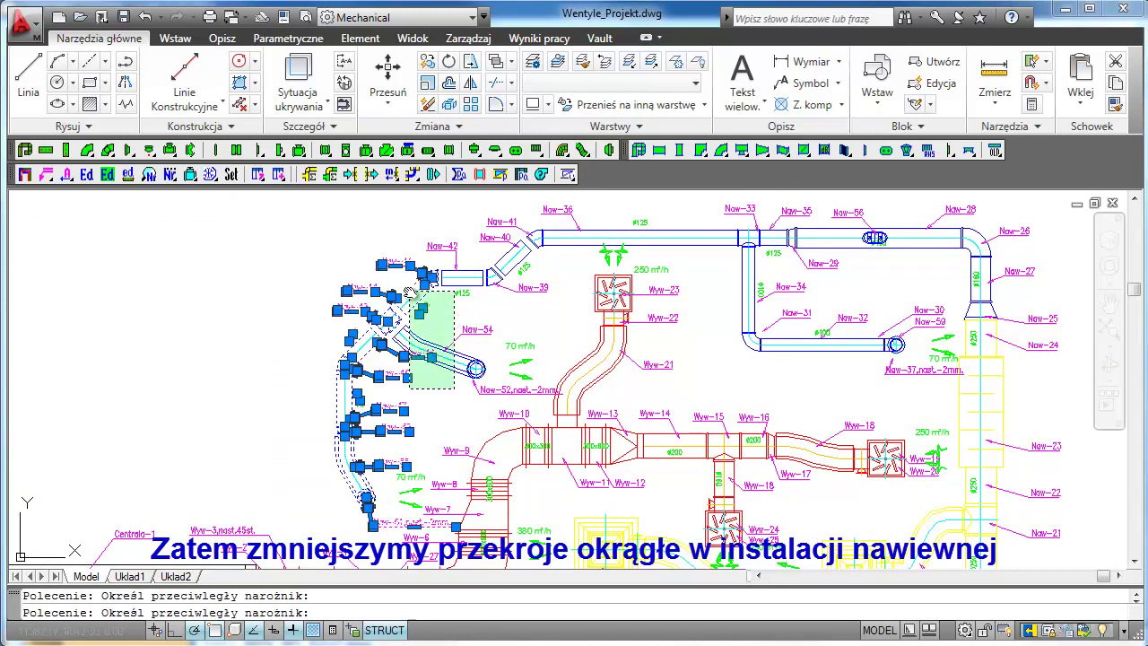
pyautogui.click(351, 220)
pyautogui.click(509, 308)
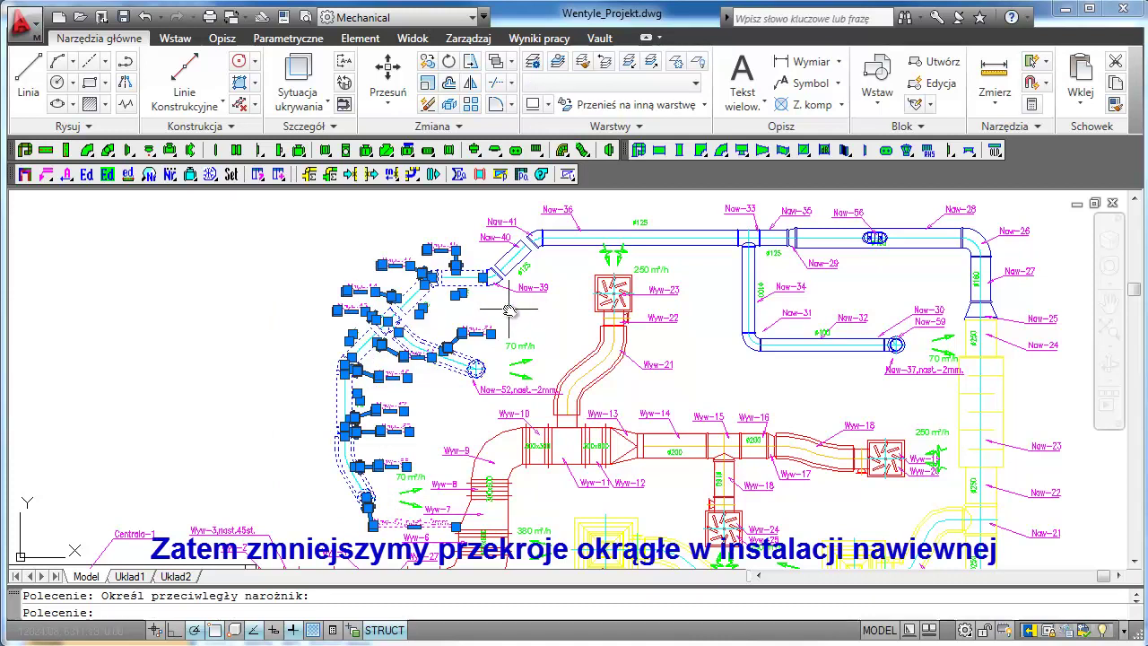
pyautogui.click(457, 239)
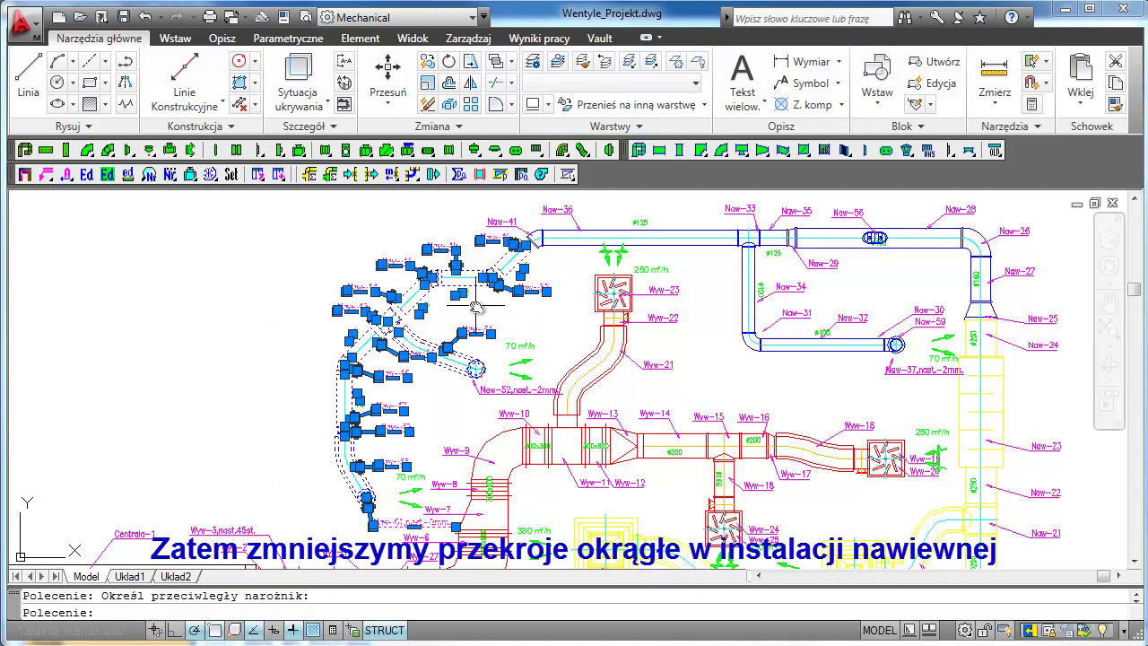
pyautogui.click(506, 407)
pyautogui.click(414, 305)
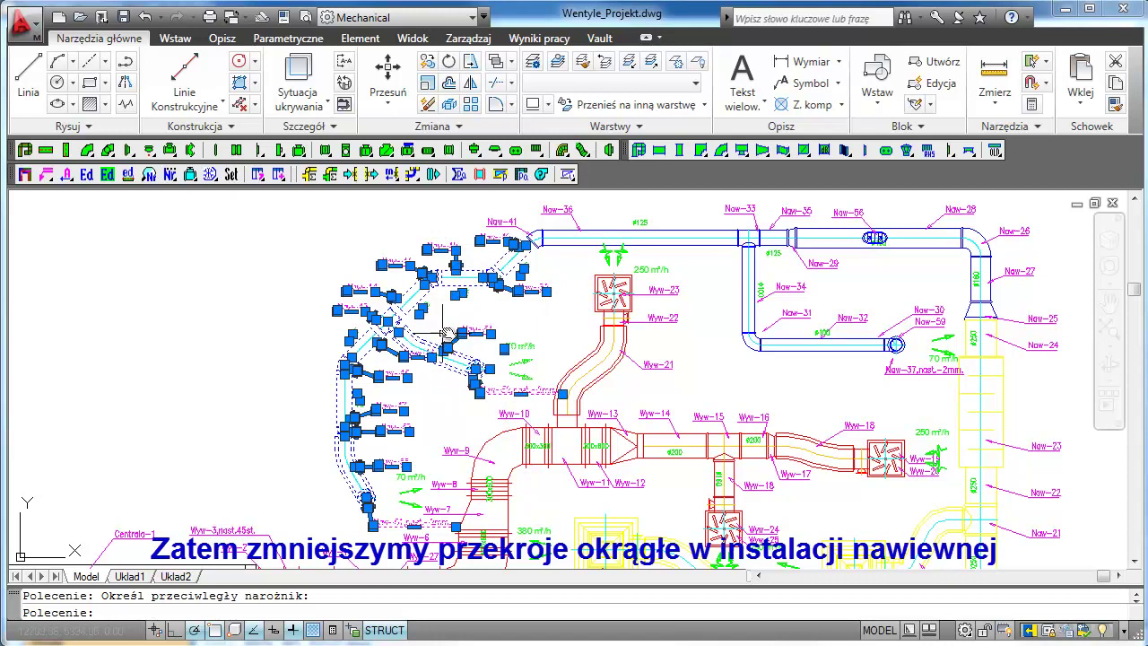
# Step: Move the selected branch from its duct end so duct Naw-40 meets the Naw-41 elbow
pyautogui.scroll(5, 482, 255)
pyautogui.moveTo(668, 276); pyautogui.dragTo(594, 417, button='middle')
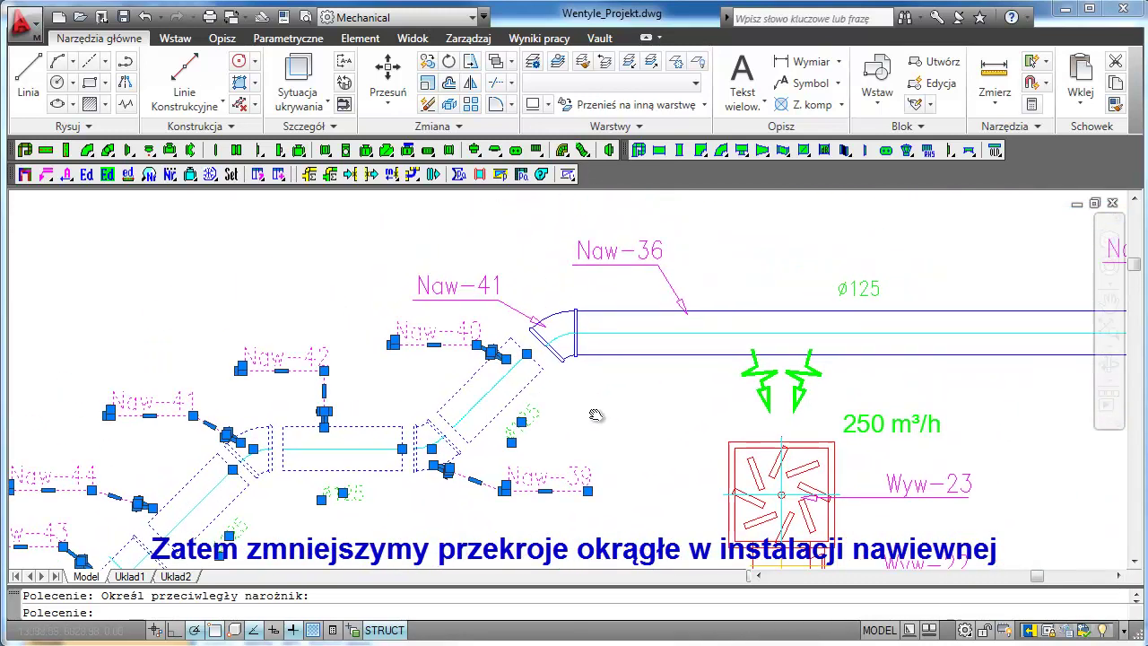
pyautogui.scroll(2, 594, 417)
pyautogui.click(388, 72)
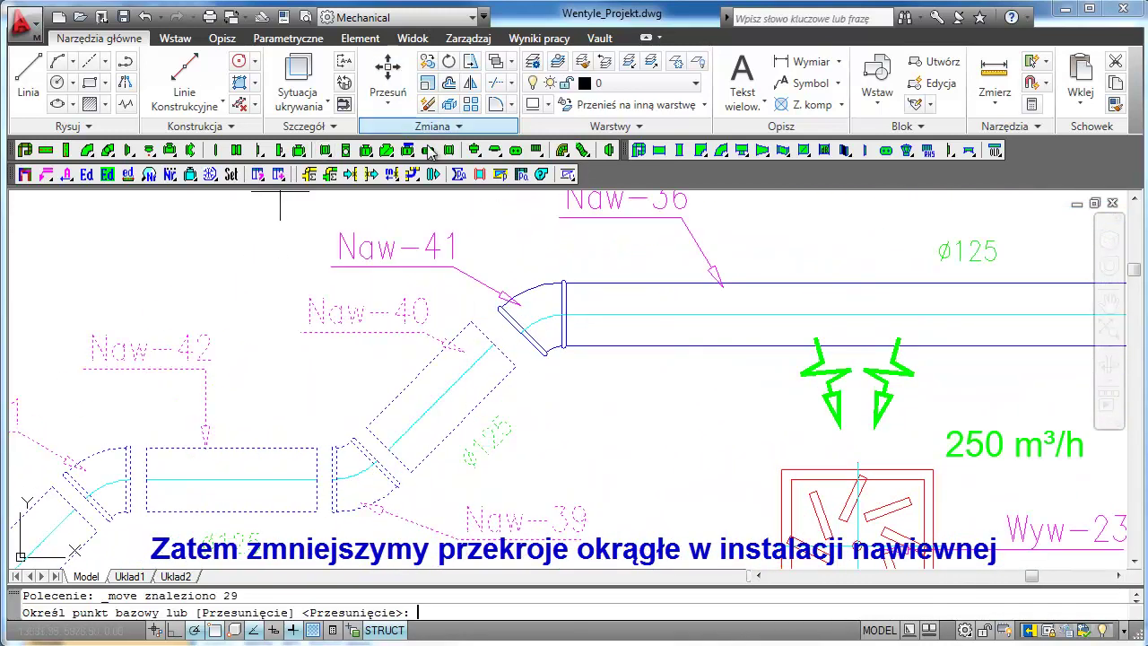
pyautogui.scroll(3, 498, 310)
pyautogui.click(482, 385)
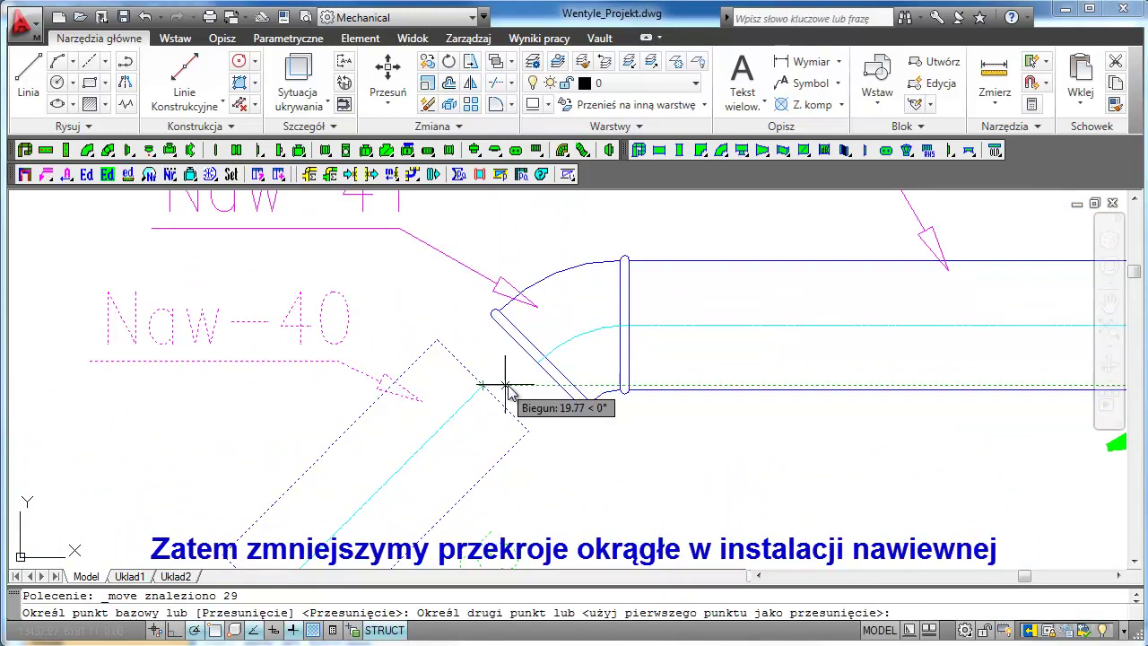
pyautogui.click(537, 361)
pyautogui.scroll(-5, 547, 282)
pyautogui.scroll(5, 495, 402)
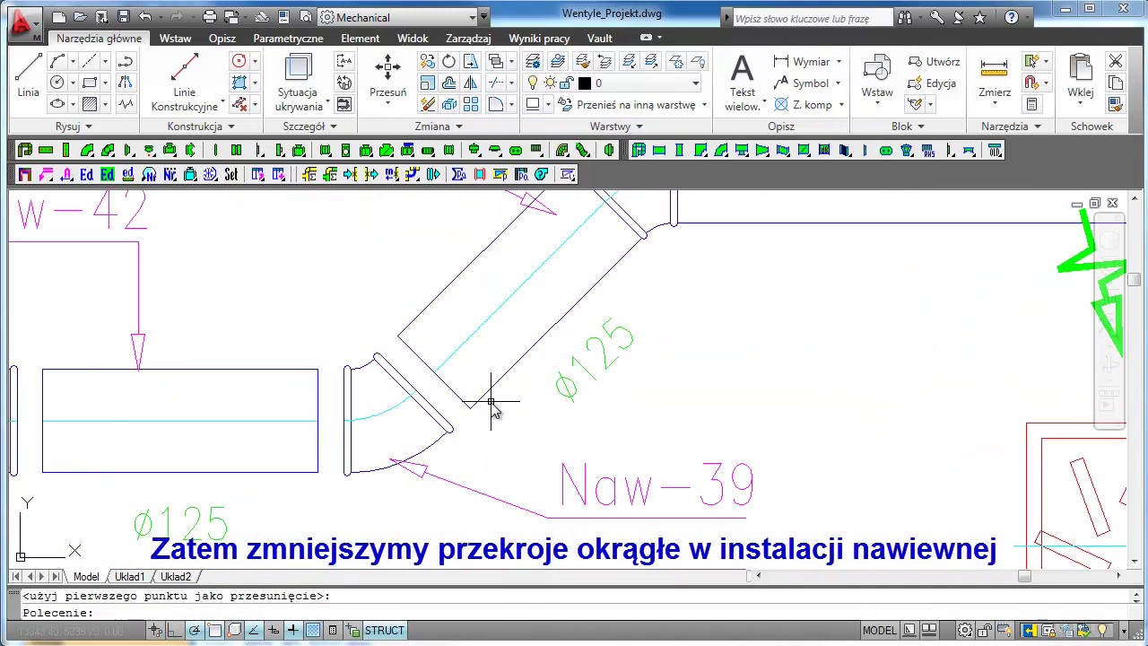
pyautogui.click(131, 175)
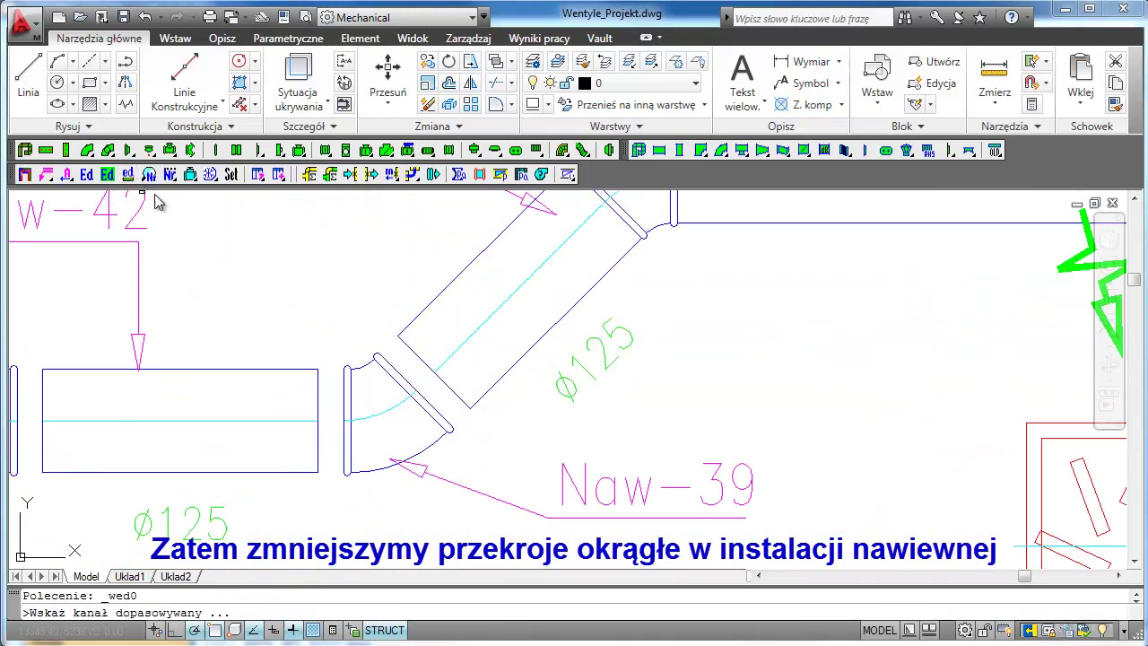
# Step: Extend the ø125 duct Naw-42 to meet its elbow fitting
pyautogui.click(416, 359)
pyautogui.click(402, 379)
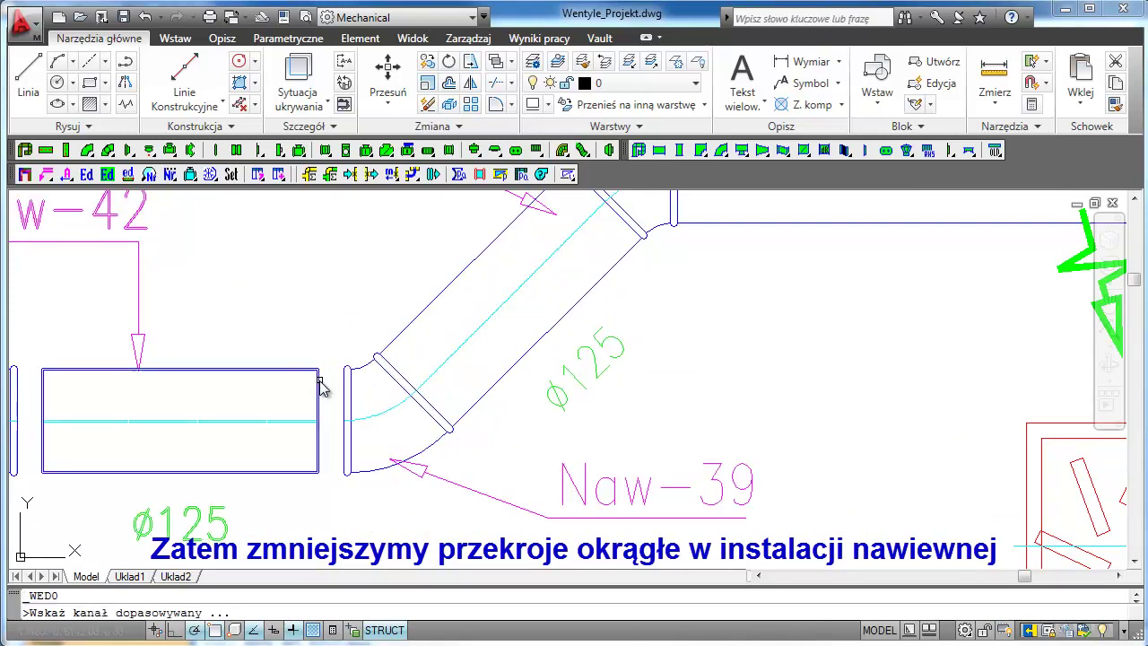
pyautogui.click(320, 385)
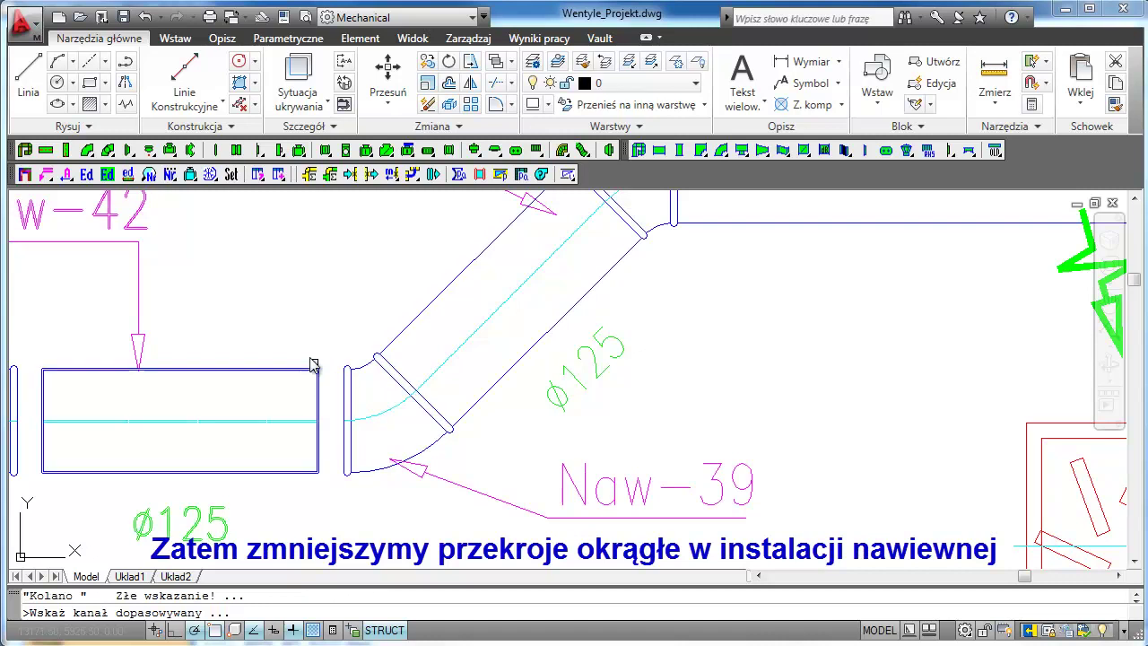
pyautogui.click(320, 386)
pyautogui.click(320, 386)
pyautogui.click(347, 381)
# Step: Fit the duct beside the Naw-41 elbow and the next ø125 duct to their fittings
pyautogui.moveTo(327, 312); pyautogui.dragTo(726, 285, button='middle')
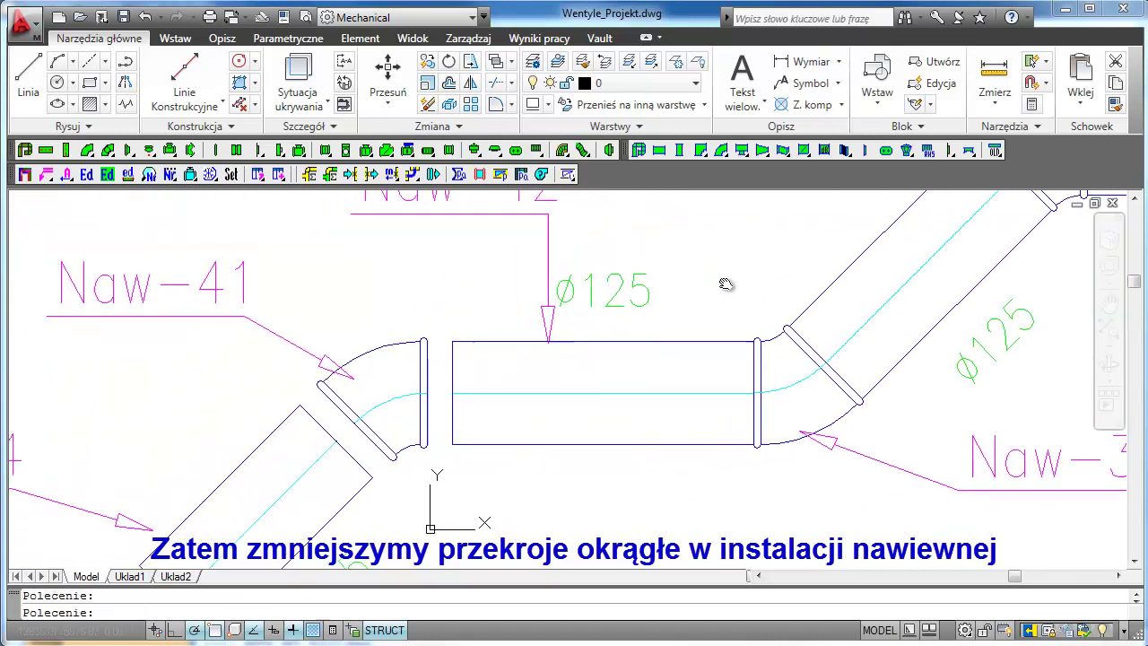
pyautogui.press('Return')
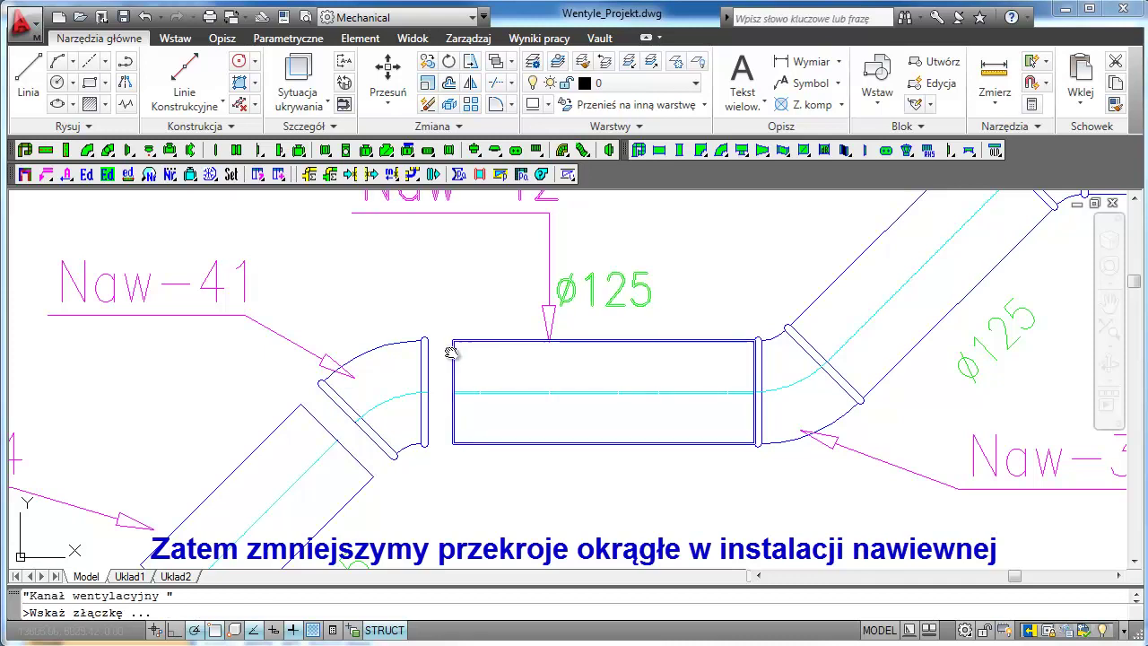
pyautogui.click(430, 353)
pyautogui.scroll(2, 354, 449)
pyautogui.press('Return')
pyautogui.click(348, 460)
pyautogui.click(372, 446)
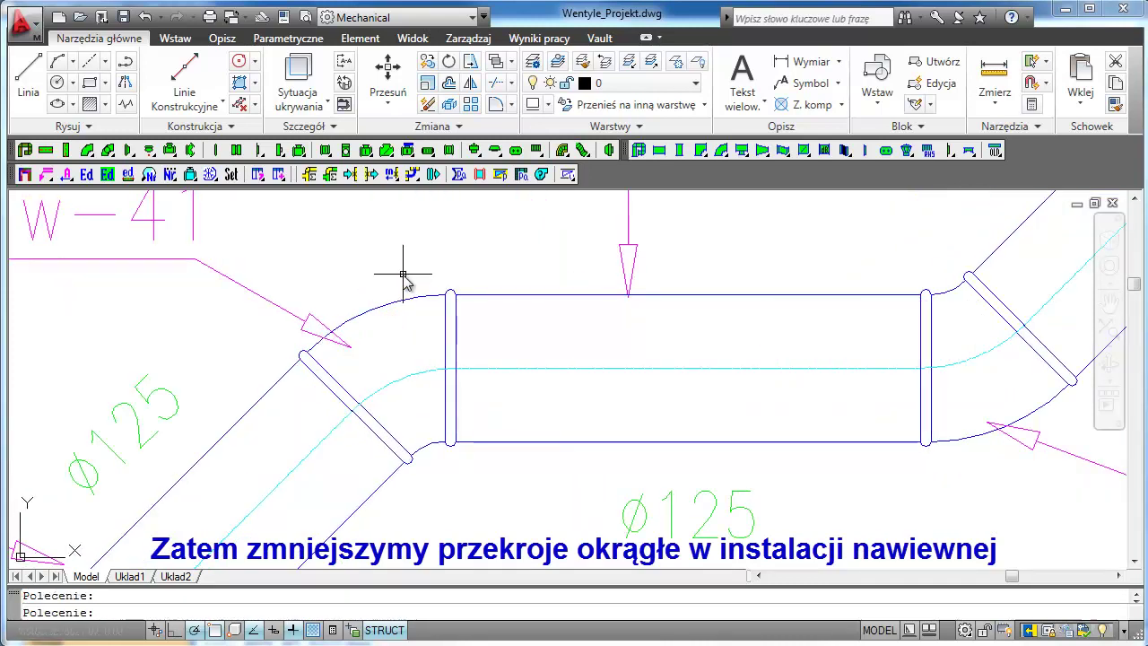
pyautogui.scroll(-3, 397, 270)
pyautogui.scroll(3, 343, 366)
# Step: Extend the upper duct to the tee and fit the lower-left duct to its fitting
pyautogui.press('Return')
pyautogui.click(366, 321)
pyautogui.click(388, 294)
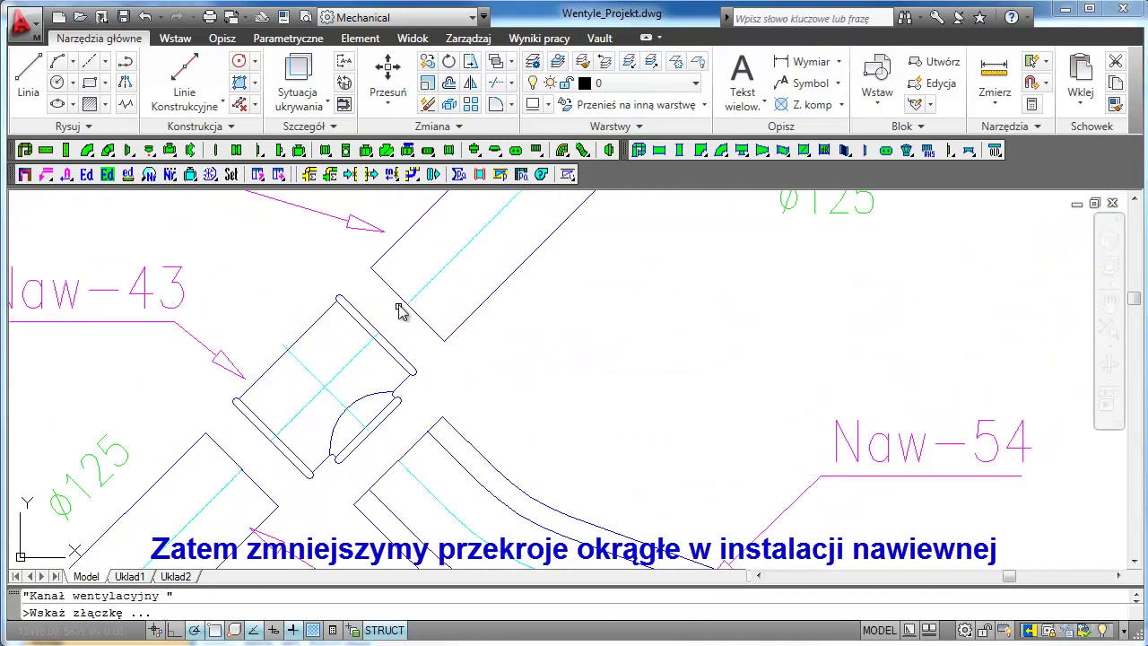
pyautogui.click(398, 296)
pyautogui.click(361, 316)
pyautogui.moveTo(255, 487); pyautogui.dragTo(357, 411, button='middle')
pyautogui.press('Return')
pyautogui.click(349, 406)
pyautogui.click(380, 376)
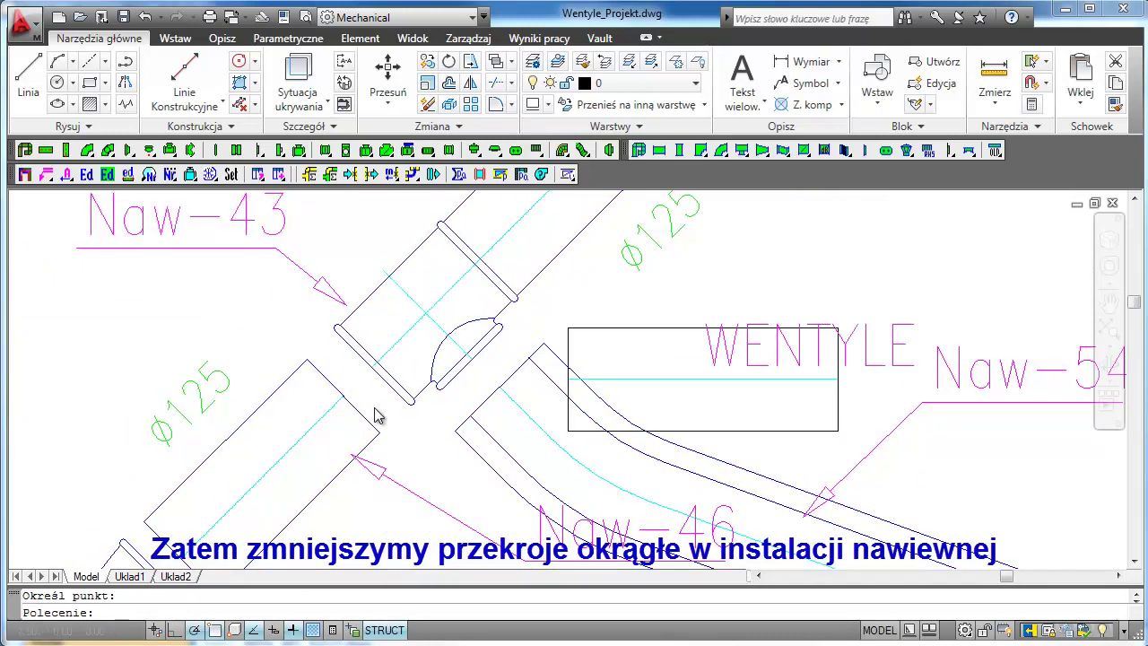
# Step: Join the ducts above and below the Naw-45 elbow to that elbow
pyautogui.moveTo(372, 526)
pyautogui.mouseDown(button='middle')
pyautogui.moveTo(525, 359)
pyautogui.moveTo(426, 346)
pyautogui.mouseUp(button='middle')
pyautogui.scroll(2, 370, 360)
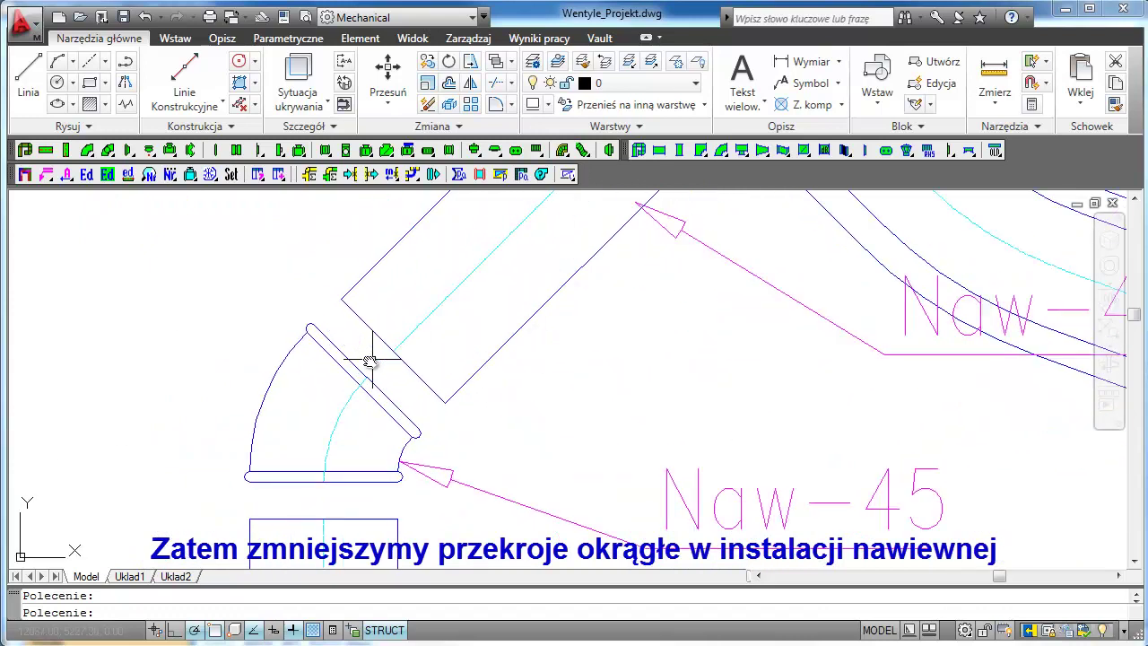
pyautogui.click(376, 349)
pyautogui.click(351, 363)
pyautogui.press('Return')
pyautogui.click(350, 524)
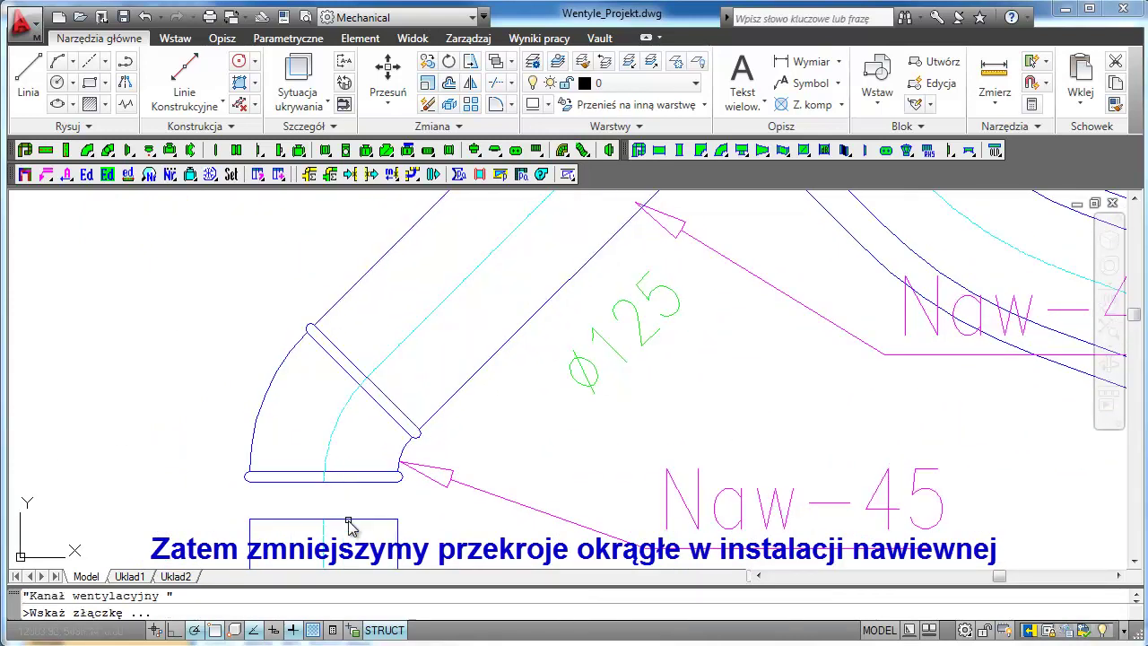
pyautogui.click(408, 431)
pyautogui.click(455, 408)
# Step: Refit the Naw-47 duct to its fitting
pyautogui.scroll(-5, 493, 352)
pyautogui.moveTo(503, 527); pyautogui.dragTo(422, 367, button='middle')
pyautogui.scroll(4, 399, 300)
pyautogui.press('Return')
pyautogui.click(405, 292)
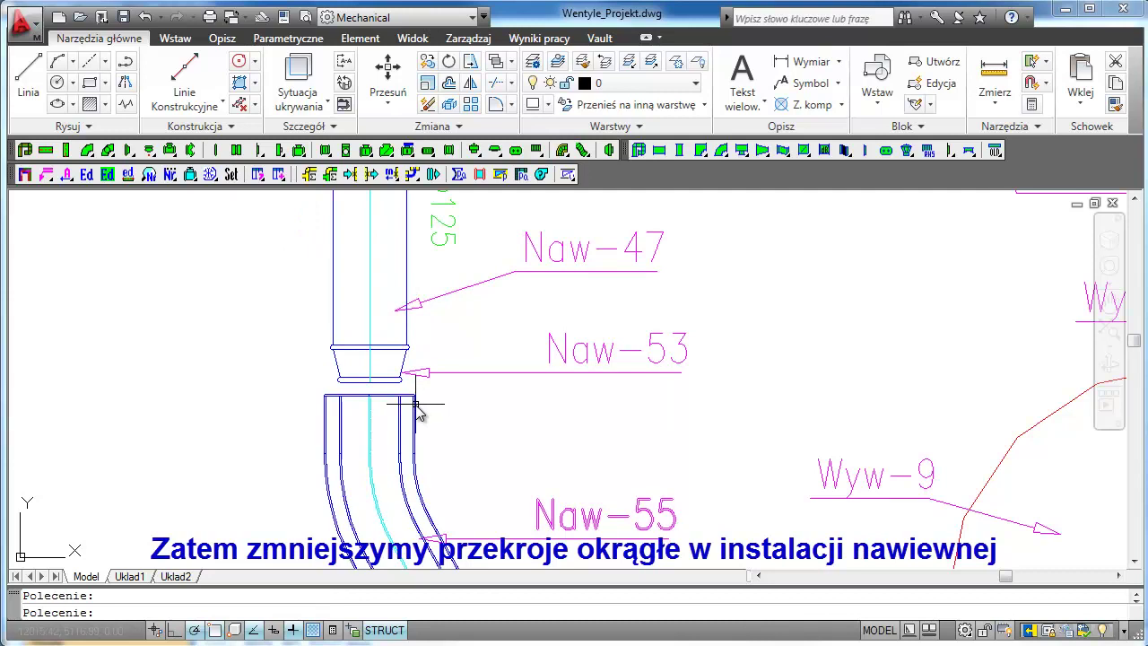
pyautogui.scroll(-4, 417, 408)
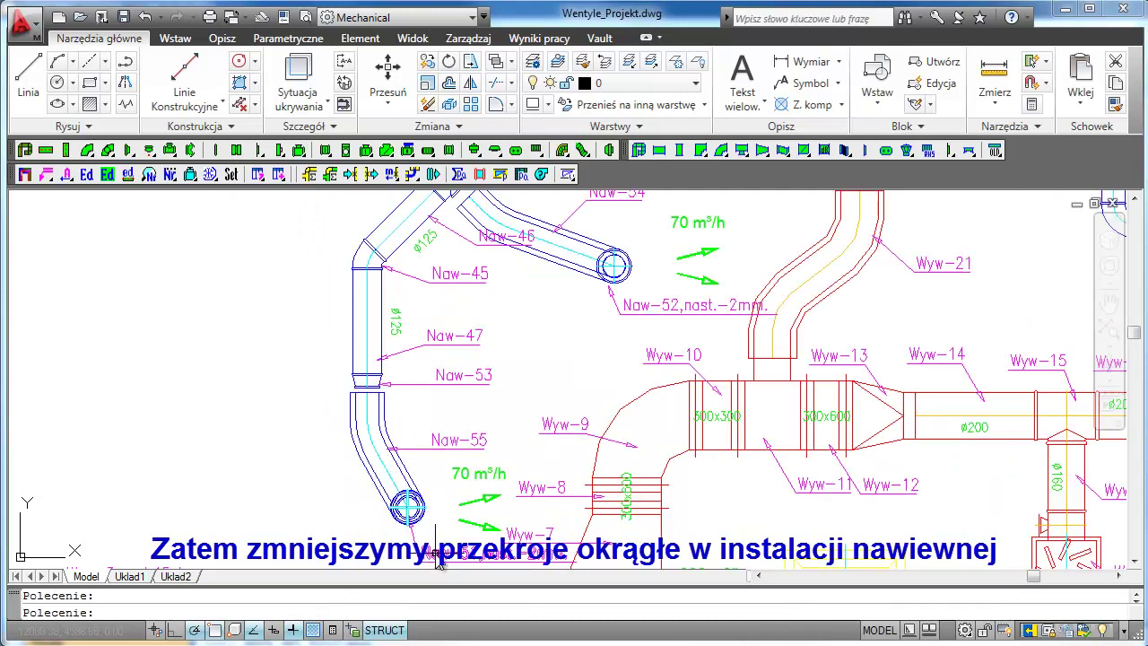
# Step: Move the Naw-55 duct, elbow and labels up to meet the Naw-53 fitting
pyautogui.moveTo(437, 560); pyautogui.dragTo(404, 515, button='middle')
pyautogui.click(417, 529)
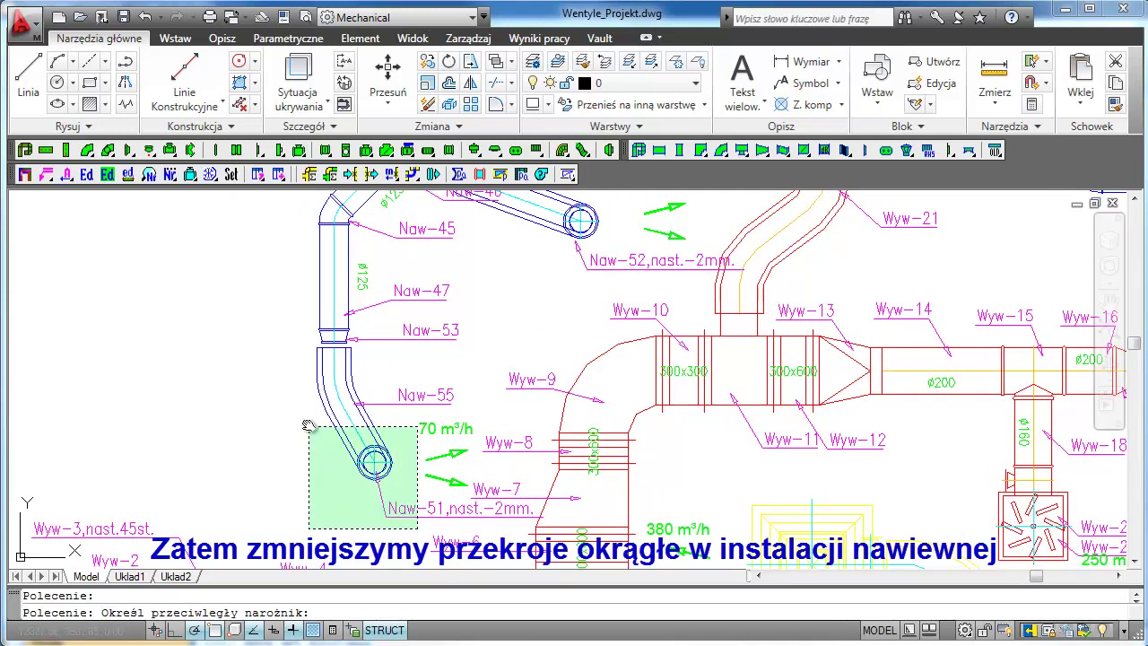
pyautogui.click(297, 372)
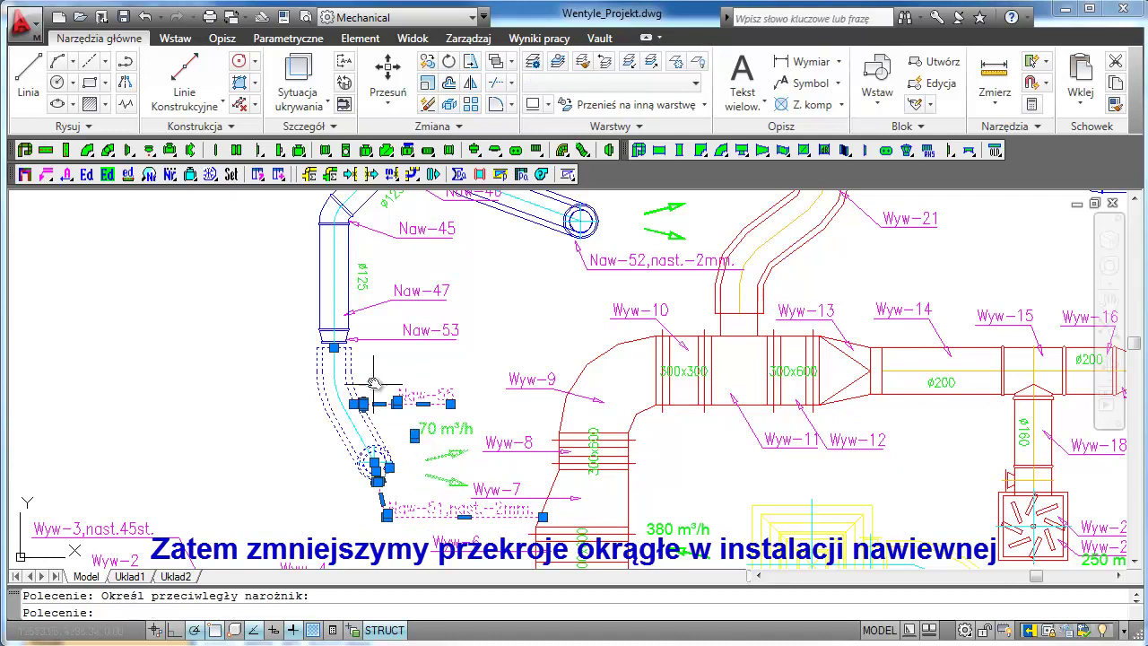
pyautogui.scroll(5, 359, 349)
pyautogui.click(388, 80)
pyautogui.scroll(2, 298, 309)
pyautogui.scroll(2, 300, 308)
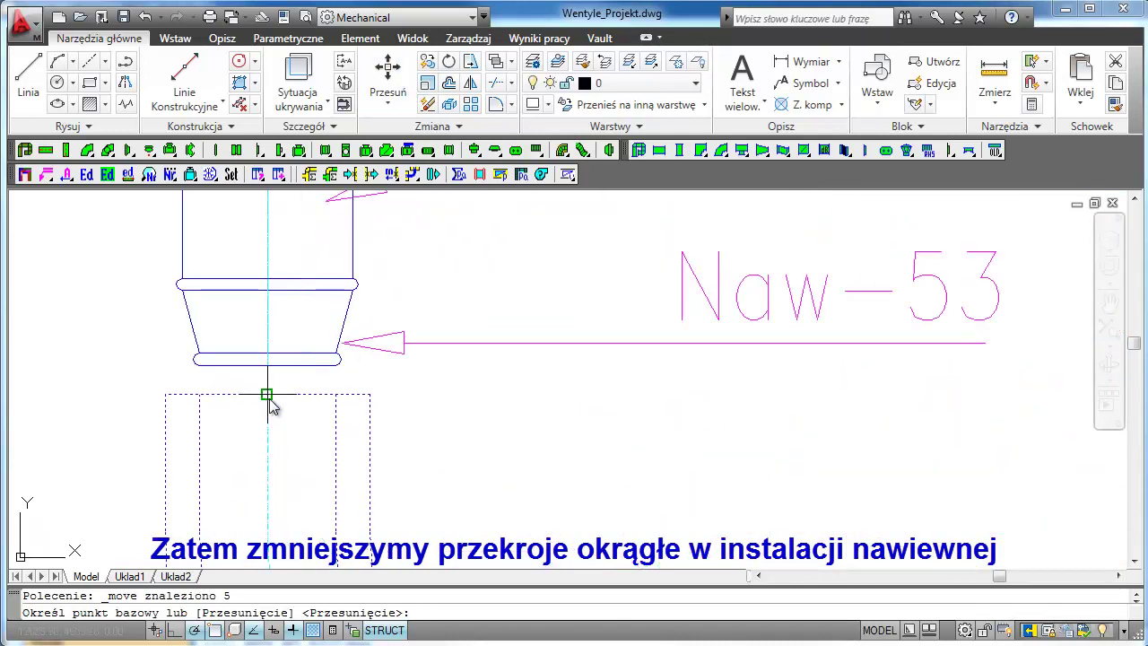
pyautogui.click(267, 394)
pyautogui.click(267, 361)
pyautogui.scroll(-5, 128, 350)
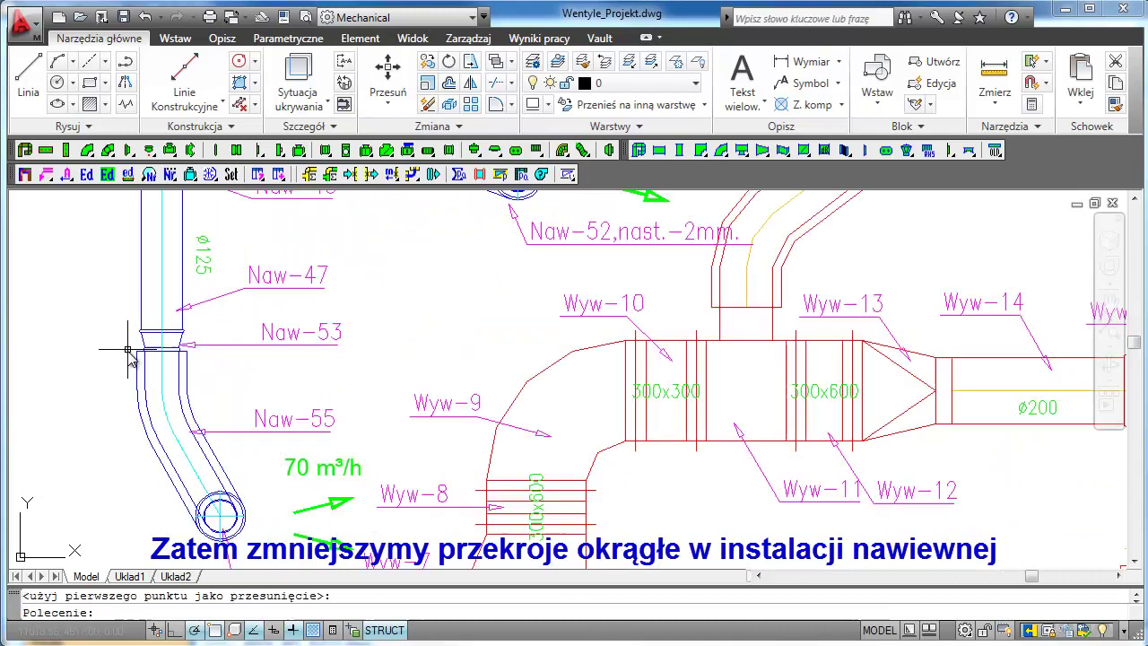
pyautogui.scroll(-5, 128, 350)
# Step: Shift the 5 branch objects around Naw-52 and Naw-46 up-left so Naw-54 meets the tee
pyautogui.moveTo(500, 315)
pyautogui.mouseDown(button='middle')
pyautogui.moveTo(501, 305)
pyautogui.moveTo(497, 381)
pyautogui.mouseUp(button='middle')
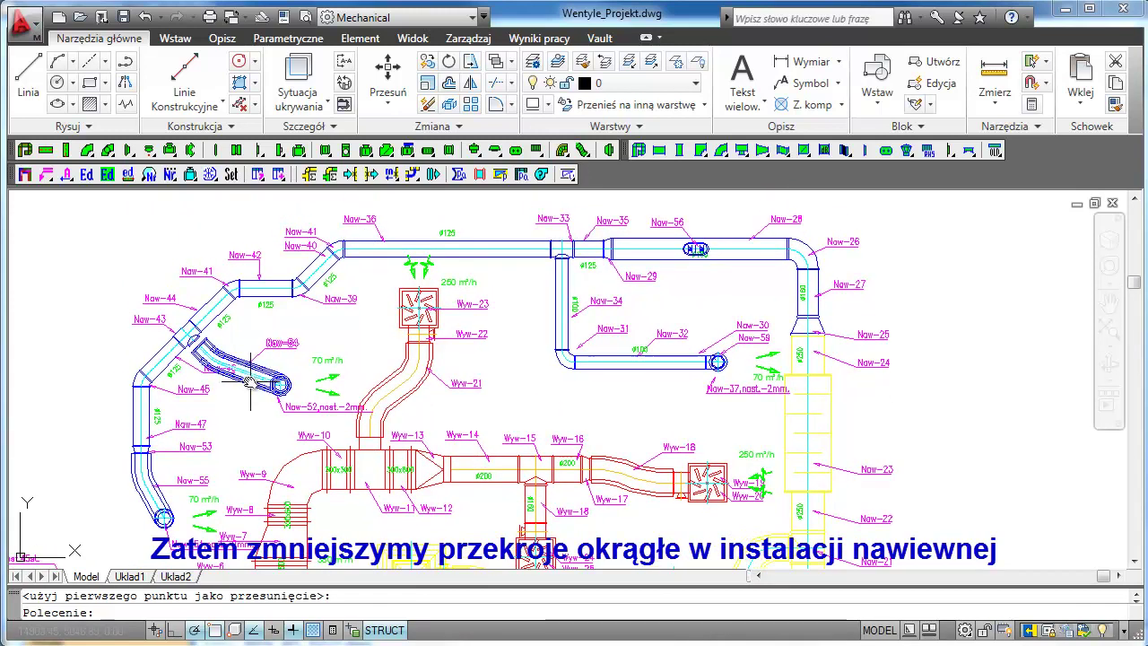
pyautogui.scroll(5, 211, 341)
pyautogui.click(613, 546)
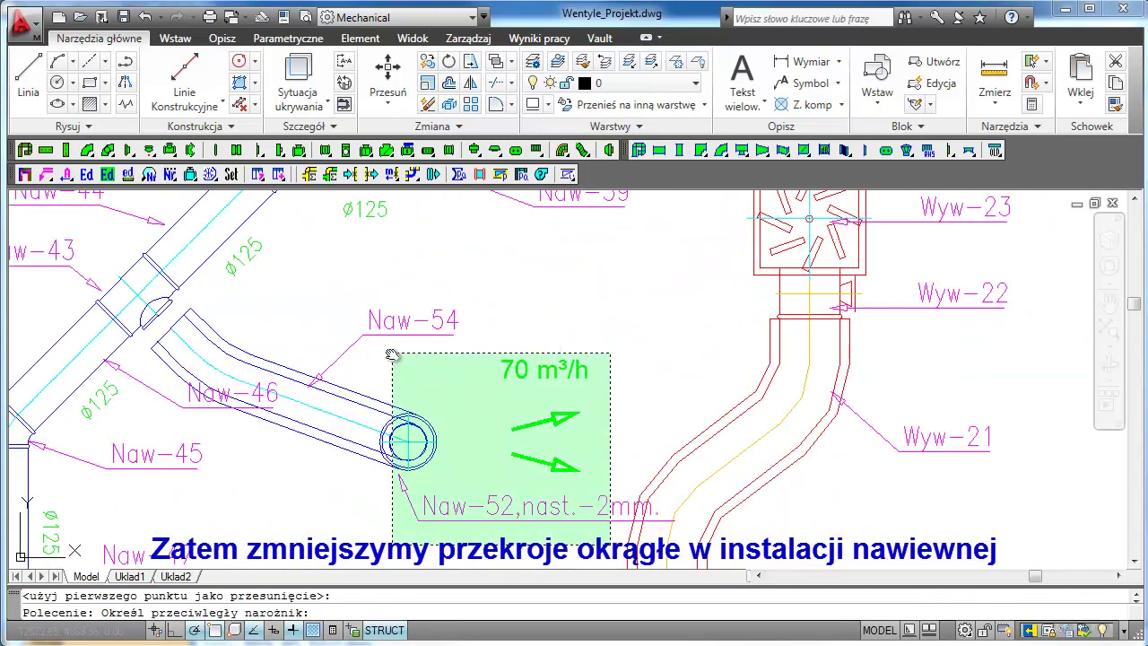
pyautogui.click(341, 300)
pyautogui.click(388, 77)
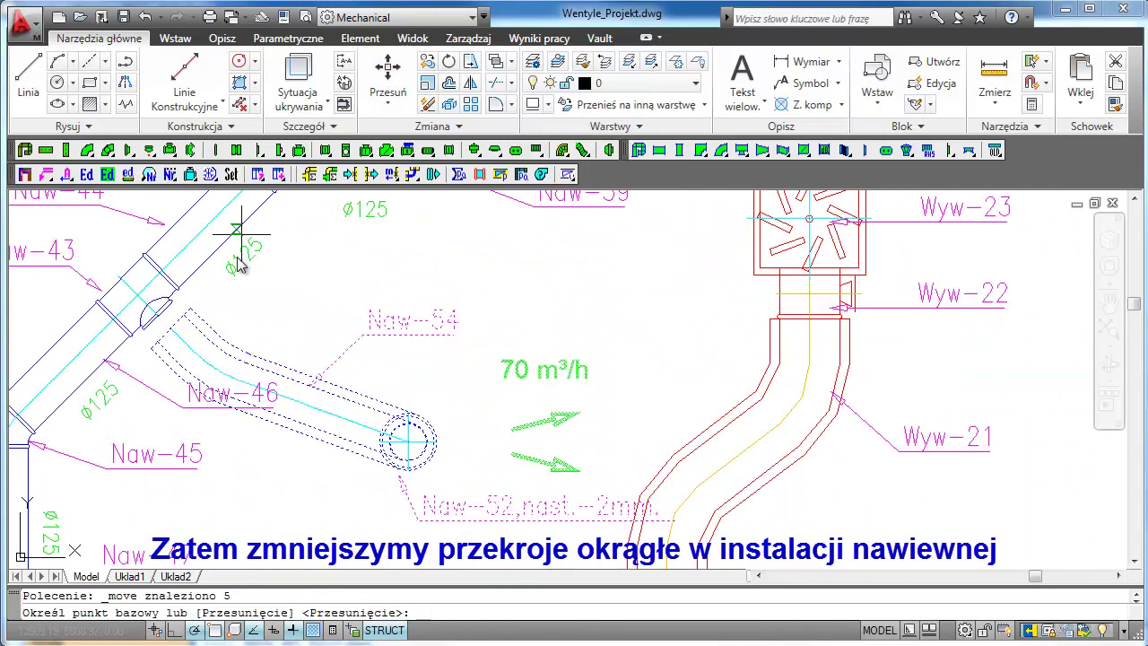
pyautogui.scroll(3, 153, 323)
pyautogui.scroll(2, 224, 350)
pyautogui.click(260, 364)
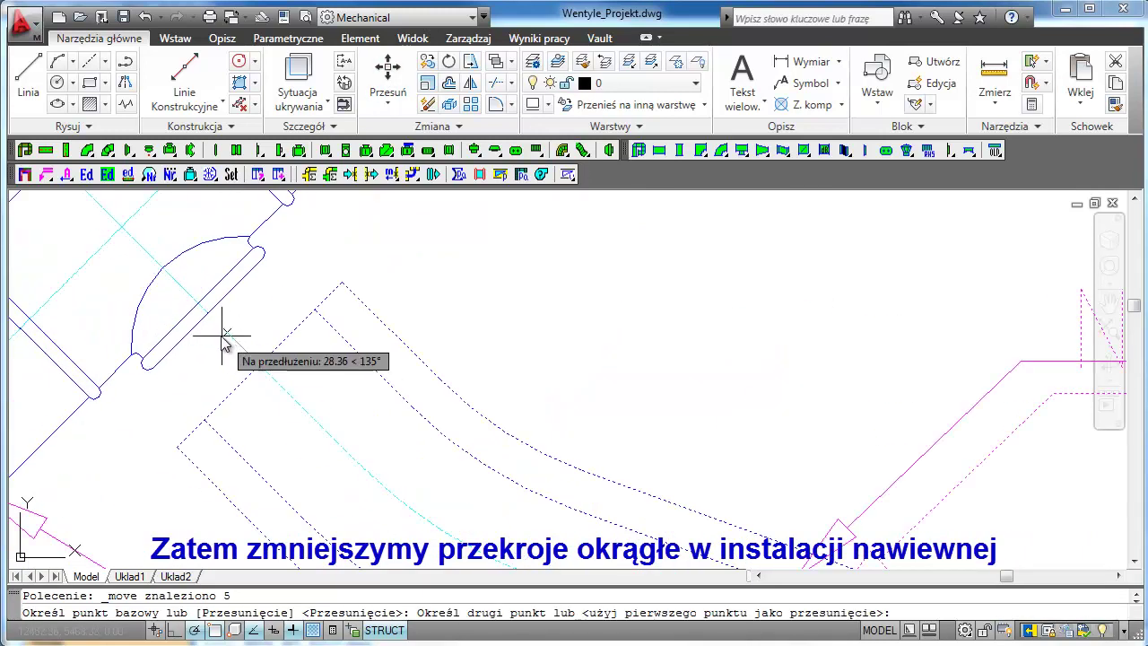
pyautogui.click(204, 314)
pyautogui.scroll(-2, 205, 314)
pyautogui.scroll(-2, 215, 314)
pyautogui.scroll(-2, 242, 314)
pyautogui.scroll(-1, 265, 314)
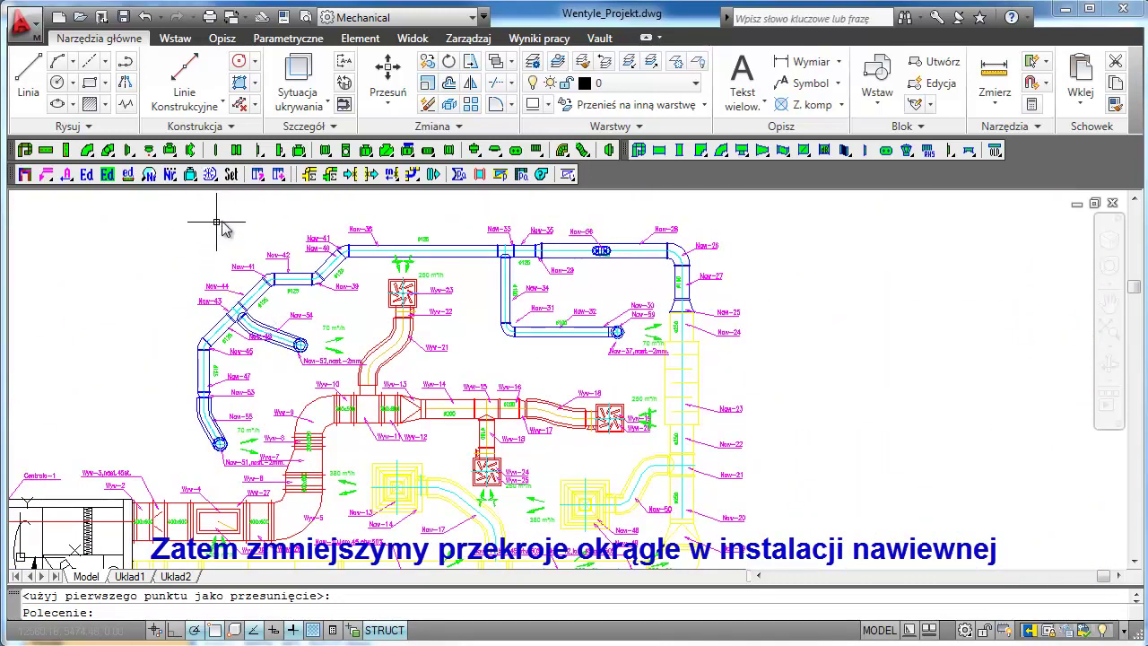
# Step: Cancel the old installation marking and mark the supply duct network for calculation
pyautogui.click(308, 175)
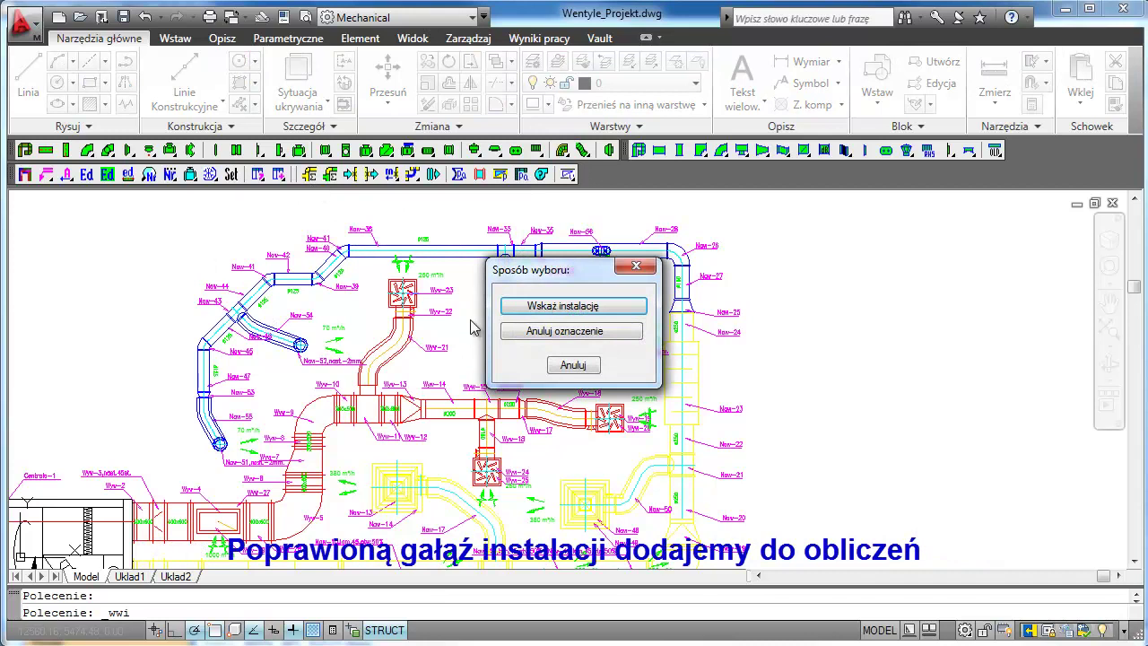
pyautogui.click(547, 332)
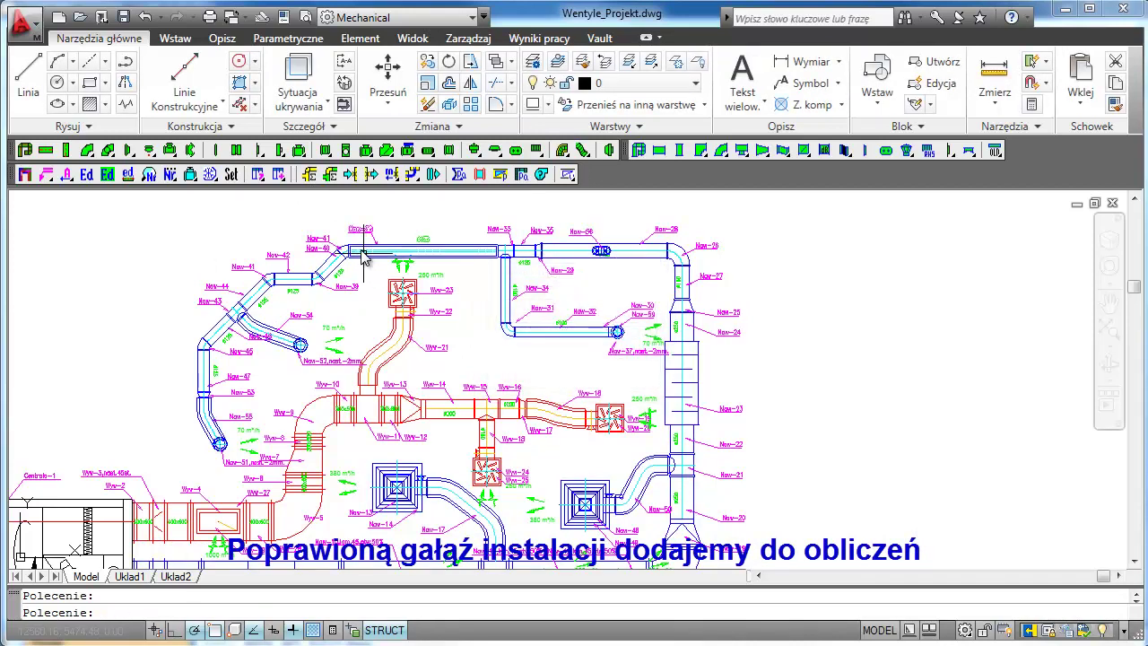
pyautogui.click(311, 174)
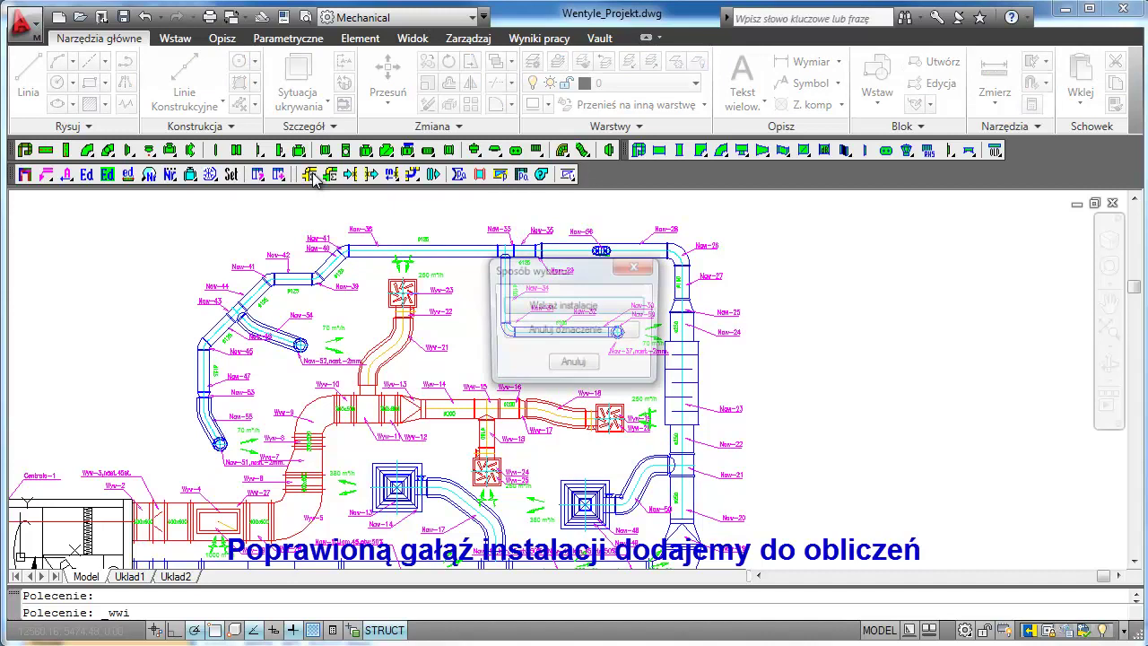
pyautogui.click(611, 310)
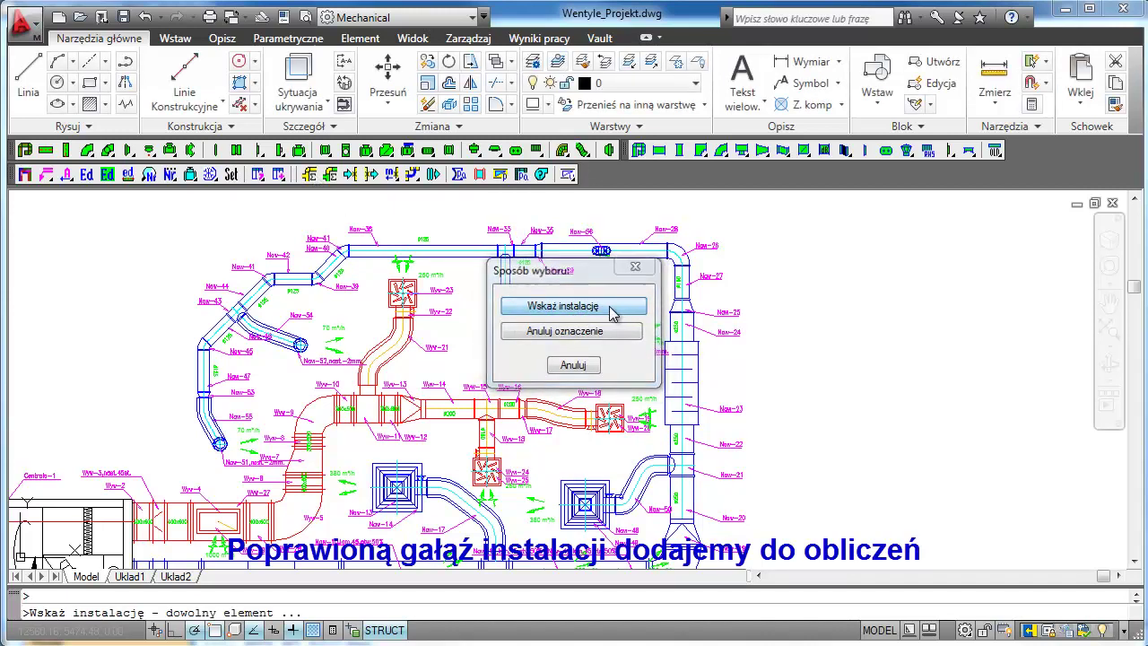
pyautogui.click(208, 363)
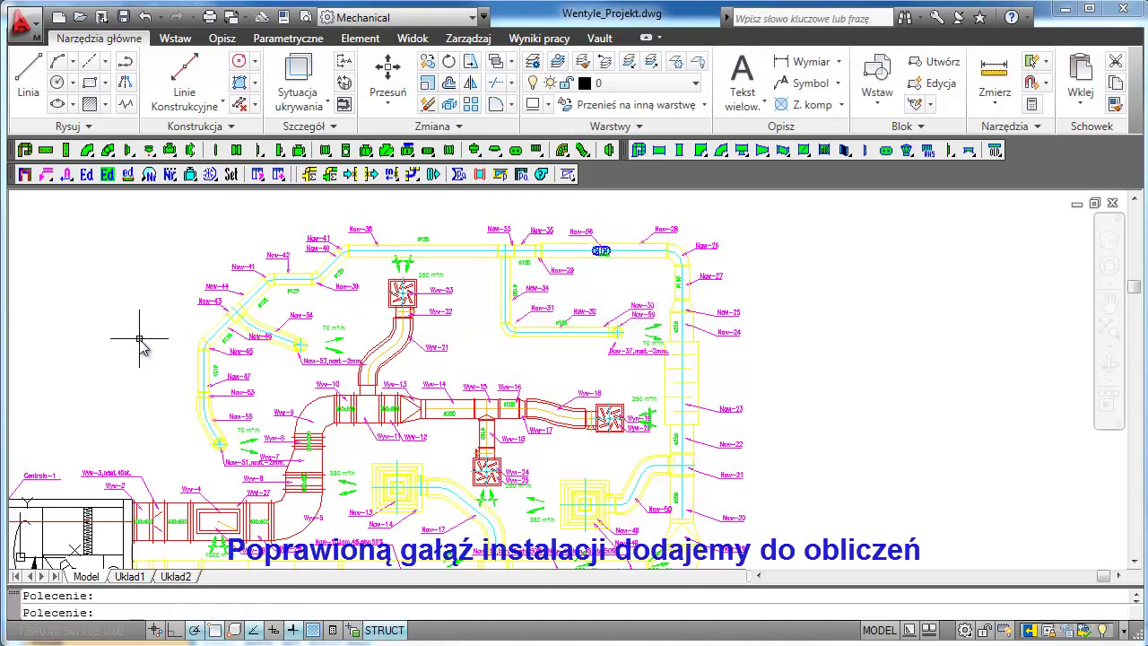
# Step: Run the installation calculation, which warns of zero flow at Naw-59
pyautogui.moveTo(117, 332); pyautogui.dragTo(318, 291, button='middle')
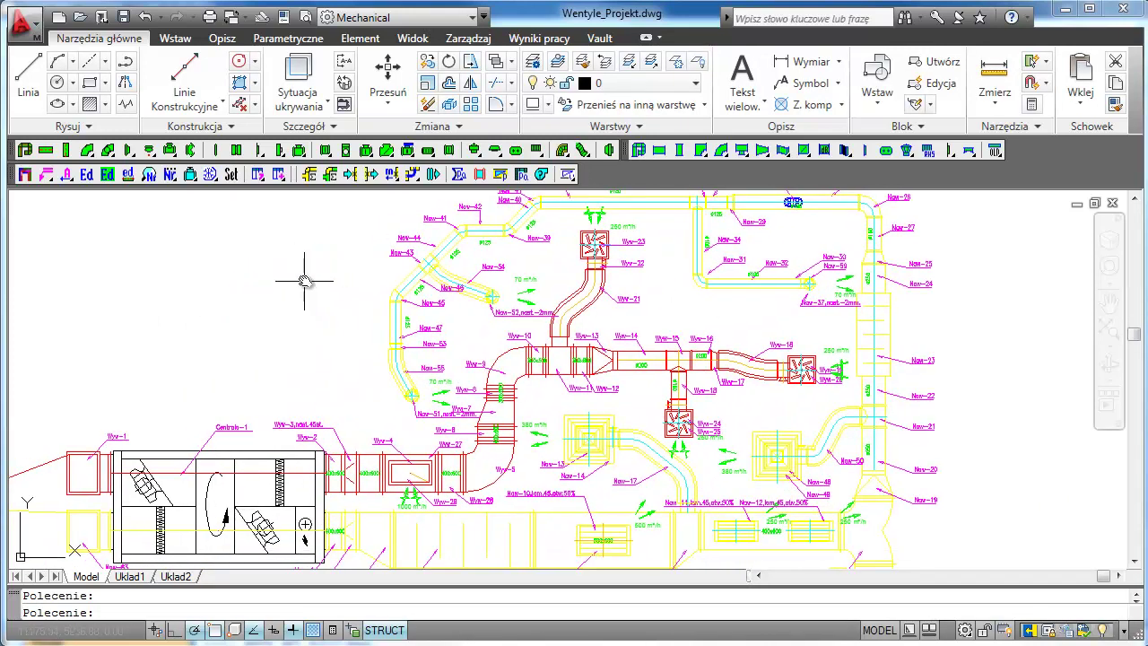
pyautogui.moveTo(176, 305)
pyautogui.mouseDown(button='middle')
pyautogui.moveTo(633, 307)
pyautogui.moveTo(658, 418)
pyautogui.moveTo(640, 428)
pyautogui.moveTo(384, 360)
pyautogui.moveTo(214, 343)
pyautogui.mouseUp(button='middle')
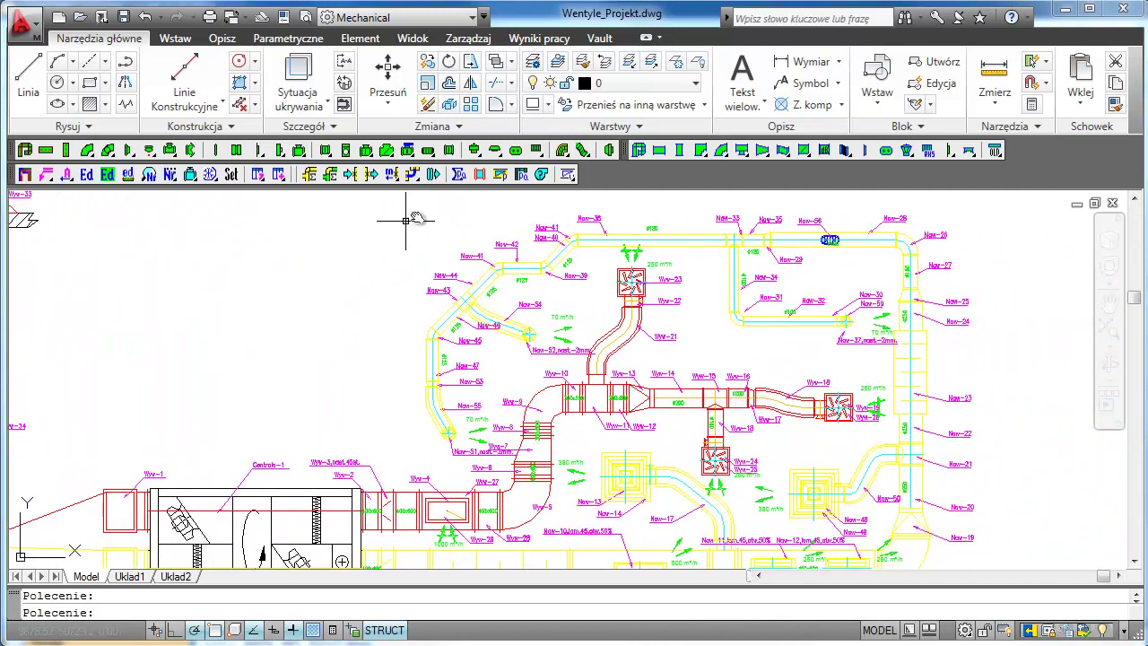
pyautogui.click(458, 174)
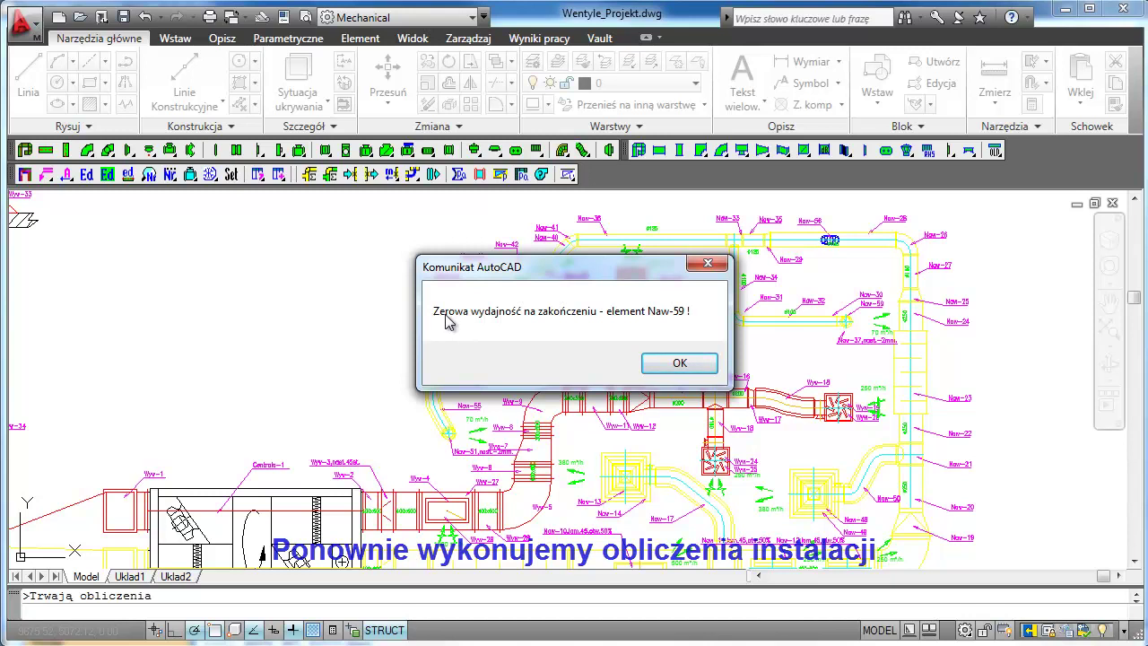
# Step: Dismiss the zero-flow warning and find element Naw-59 by number search
pyautogui.click(680, 362)
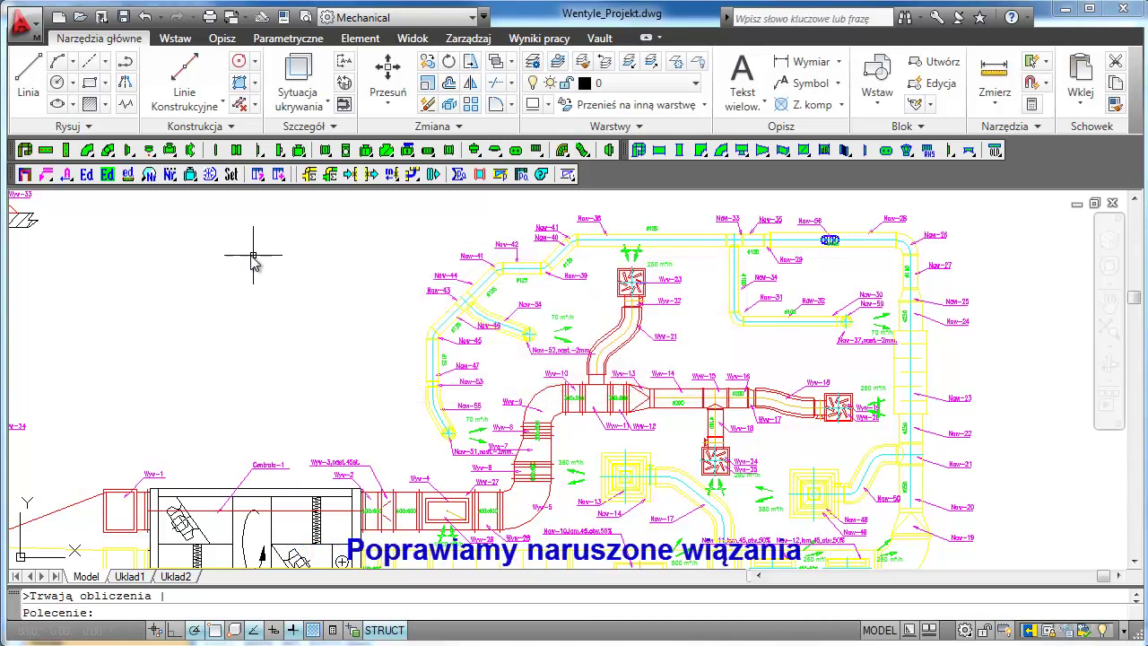
pyautogui.click(168, 176)
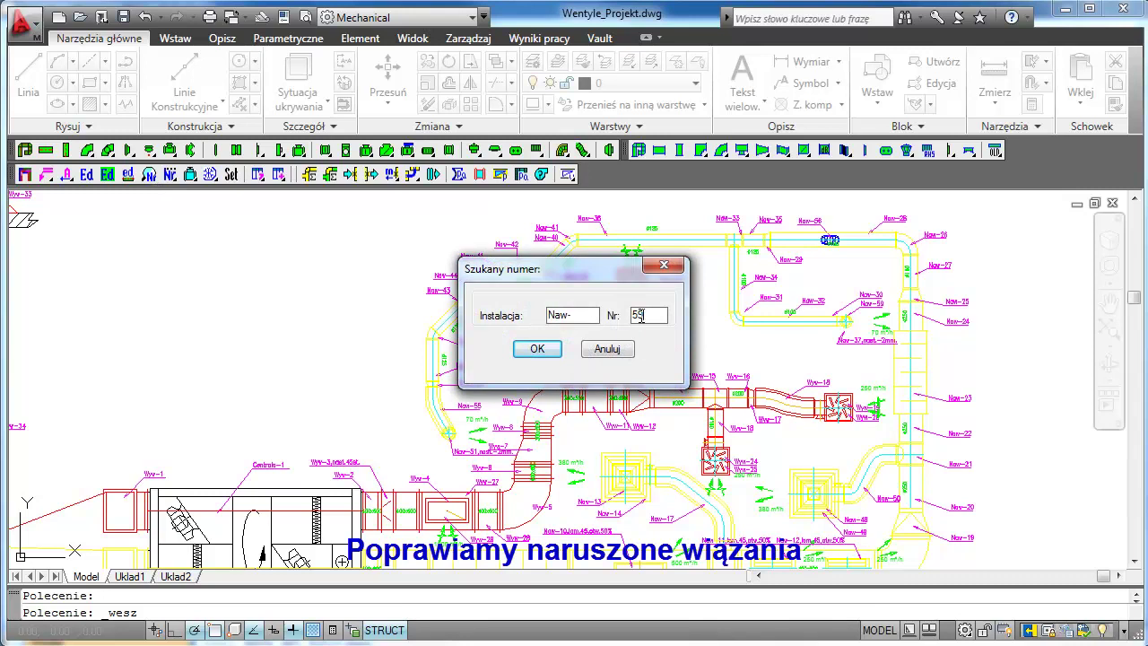
pyautogui.click(536, 349)
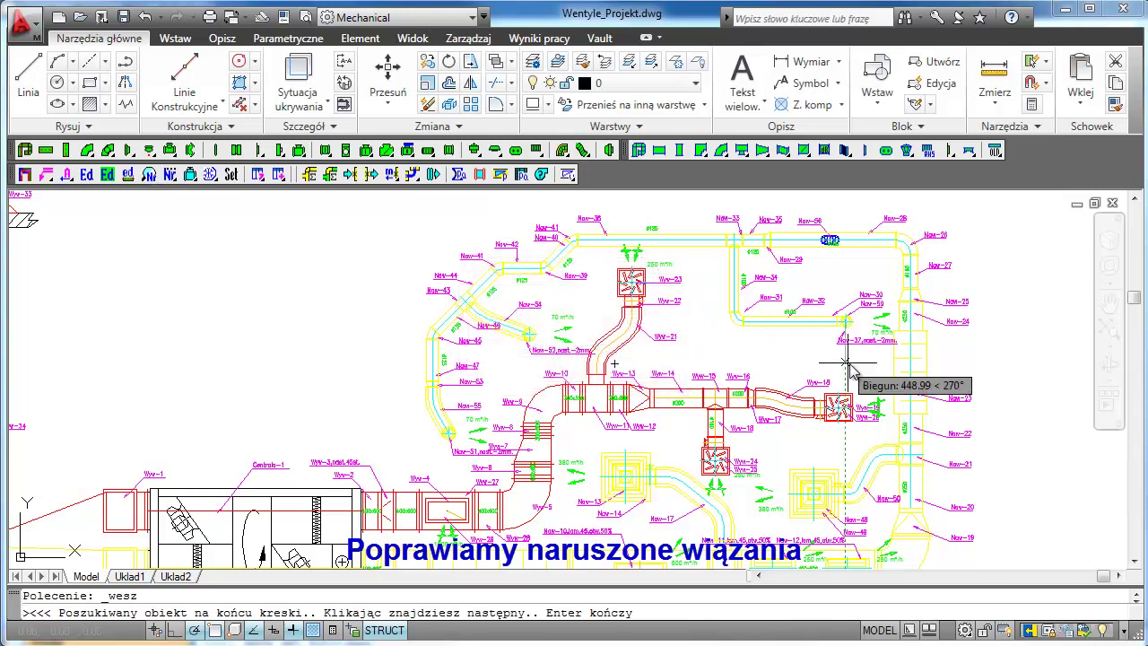
pyautogui.scroll(5, 848, 318)
pyautogui.scroll(-1, 691, 384)
pyautogui.scroll(6, 693, 380)
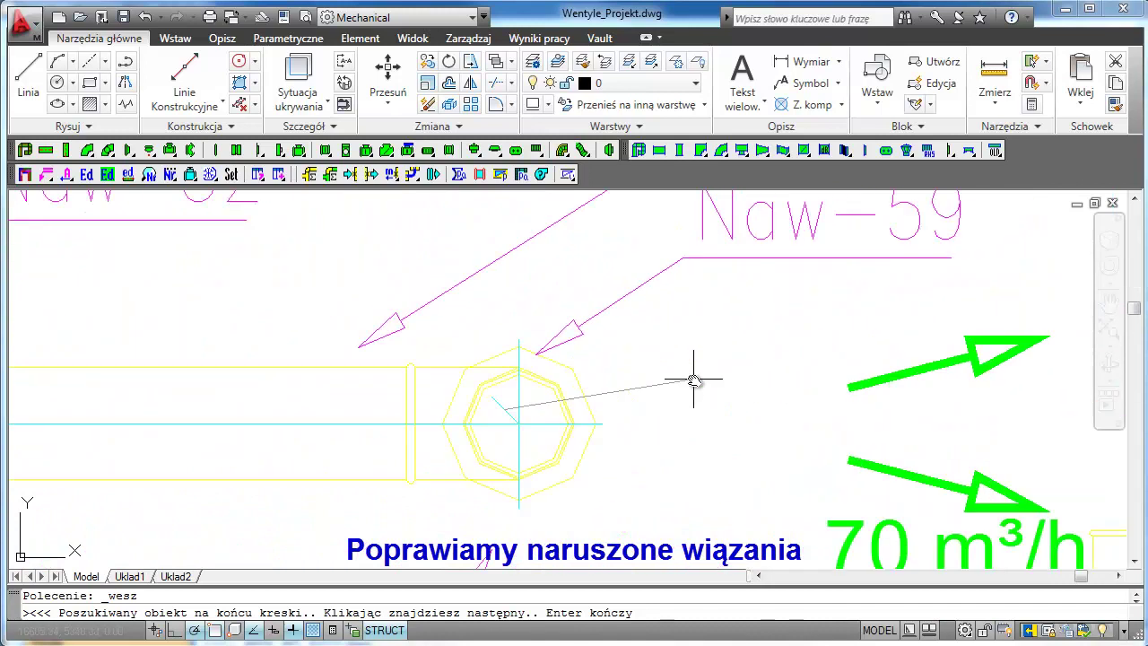
pyautogui.scroll(2, 661, 433)
pyautogui.press('Return')
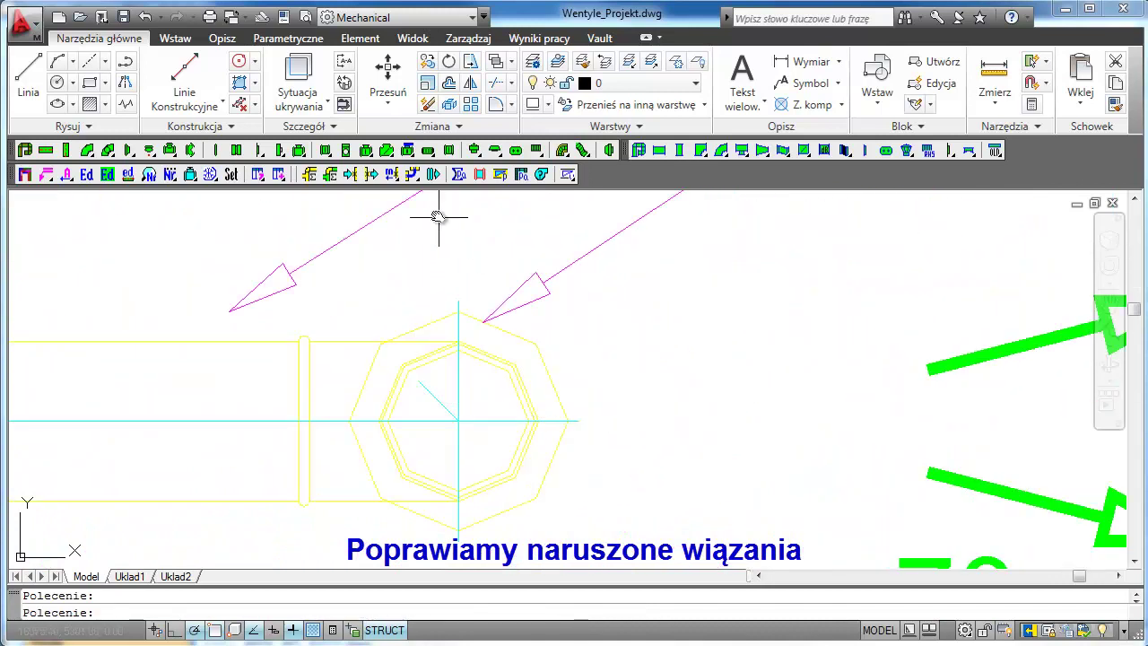
# Step: Remove the broken connections at Naw-59's duct end and end fitting
pyautogui.moveTo(417, 183); pyautogui.dragTo(419, 238)
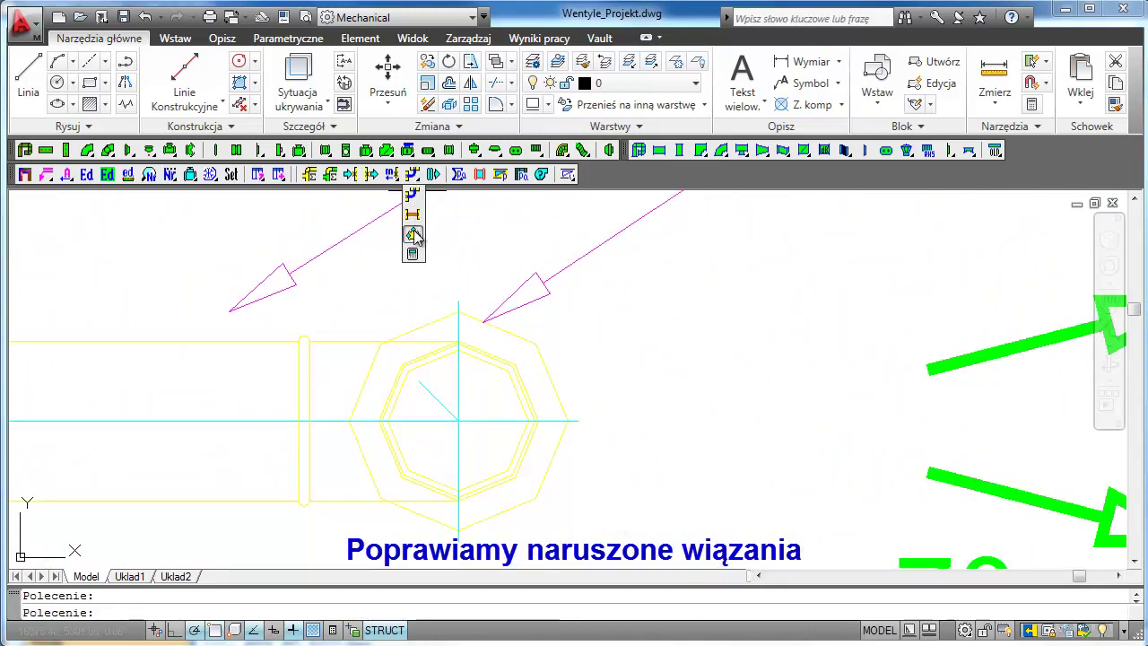
pyautogui.click(346, 344)
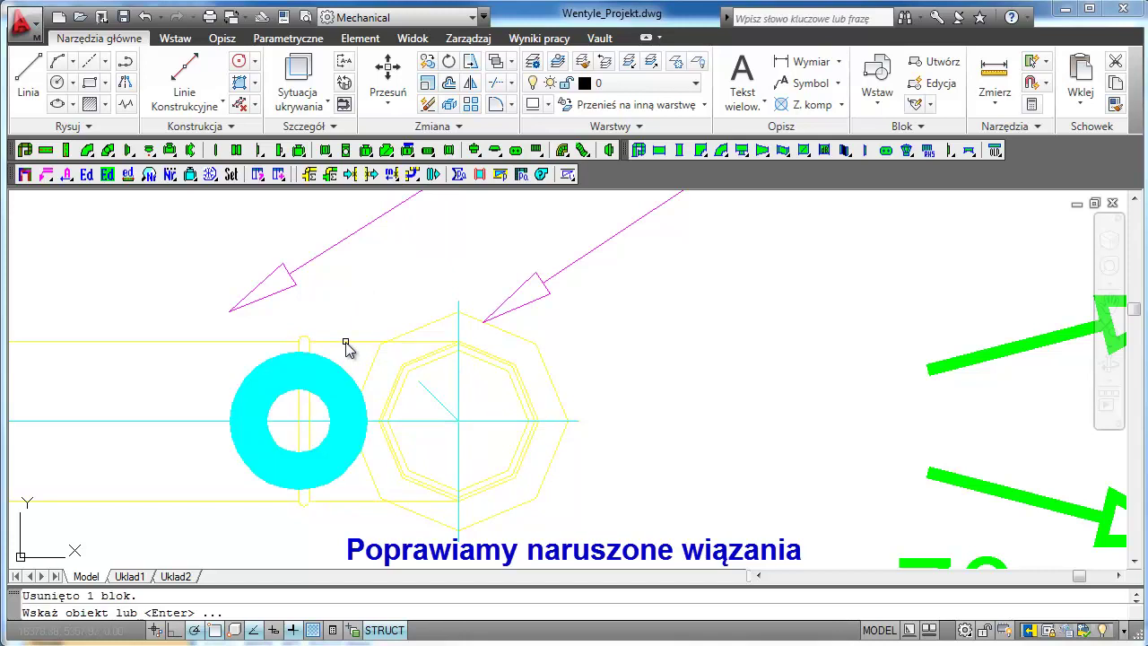
pyautogui.click(438, 405)
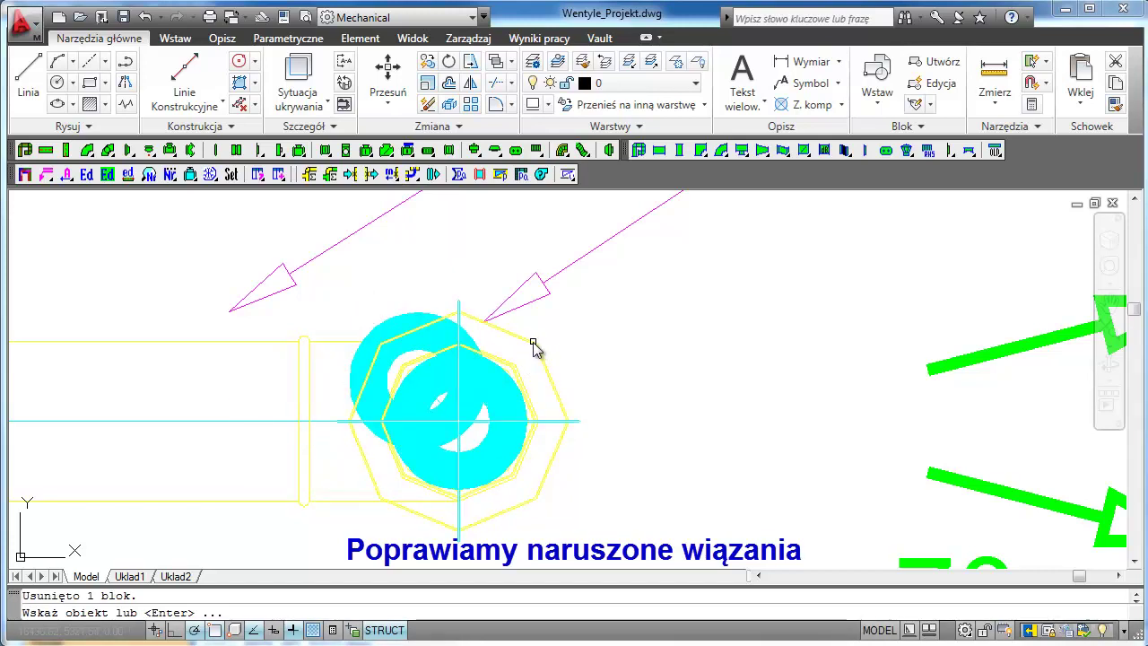
pyautogui.press('Return')
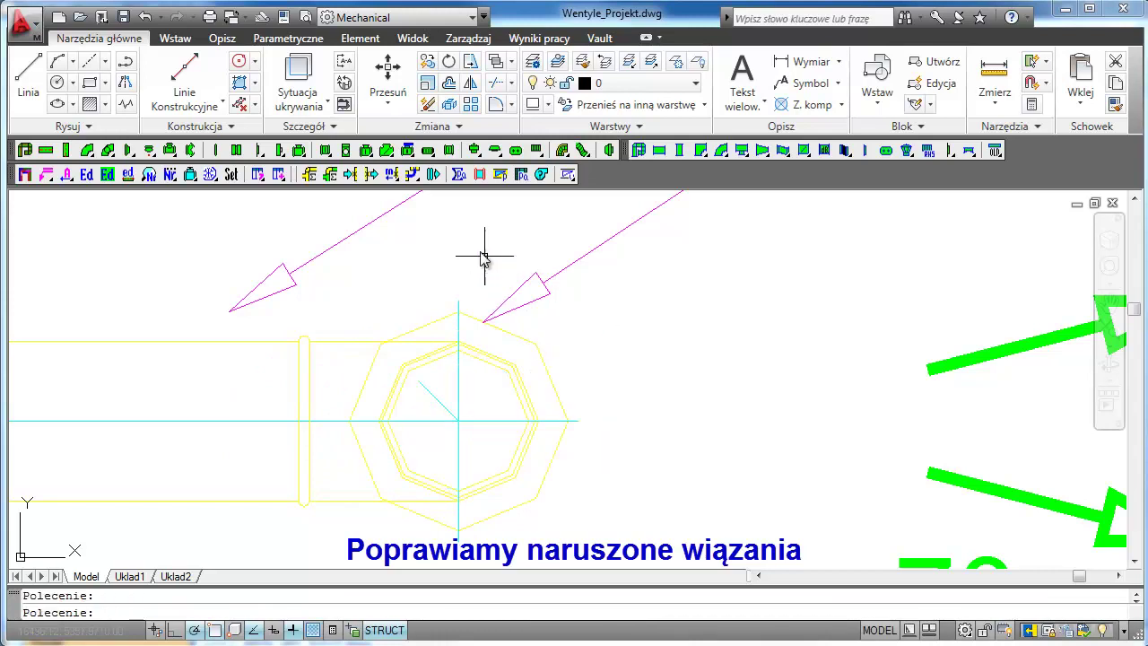
pyautogui.click(415, 198)
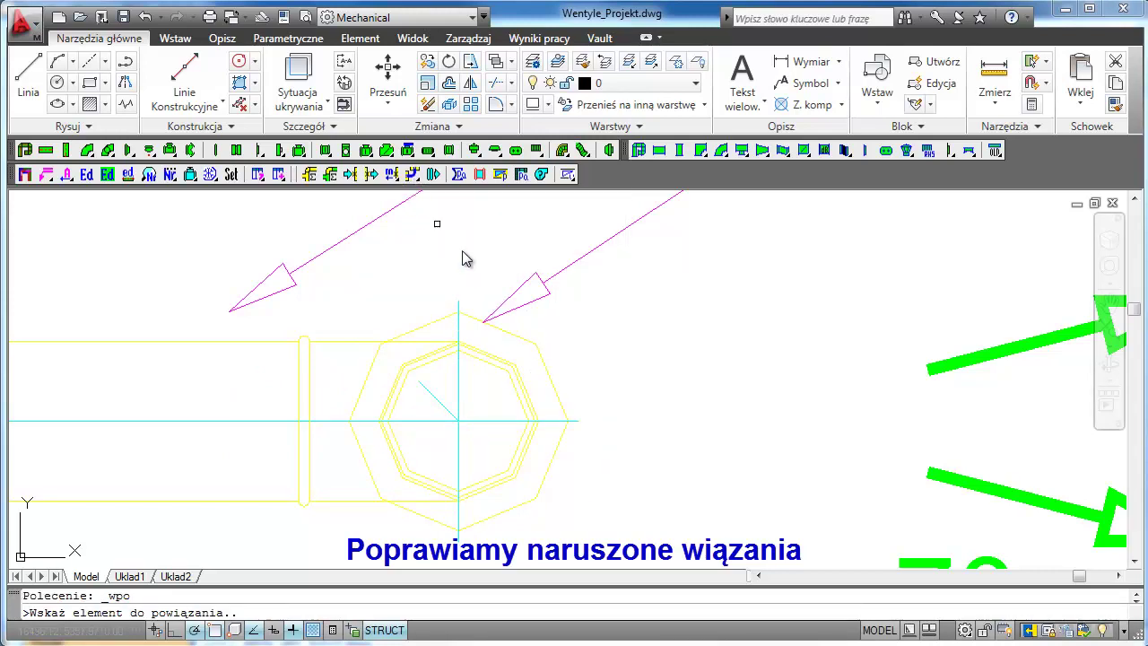
# Step: Link a Kolano BPL90 elbow with d1 100 to the Naw-30 duct end
pyautogui.click(368, 342)
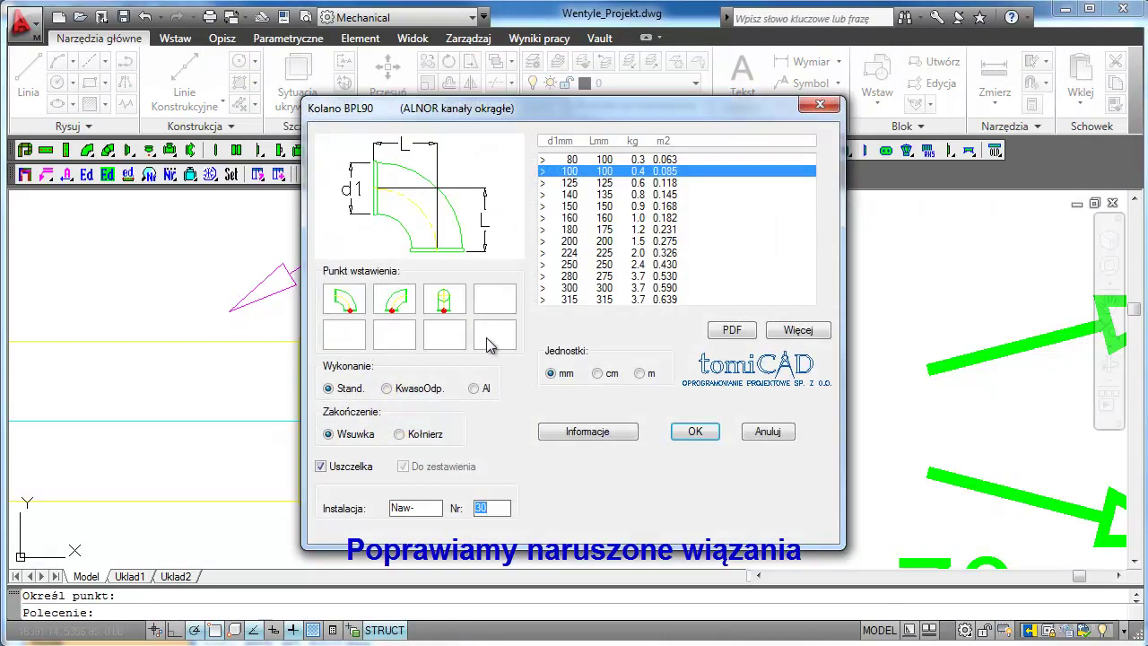
pyautogui.click(695, 433)
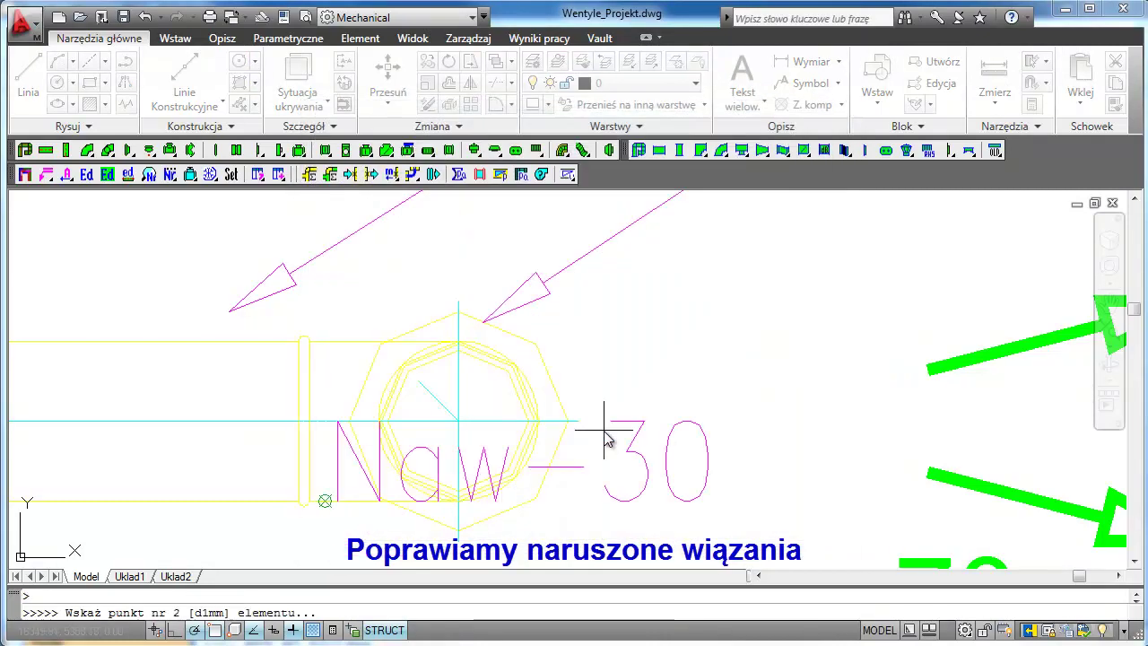
pyautogui.click(418, 381)
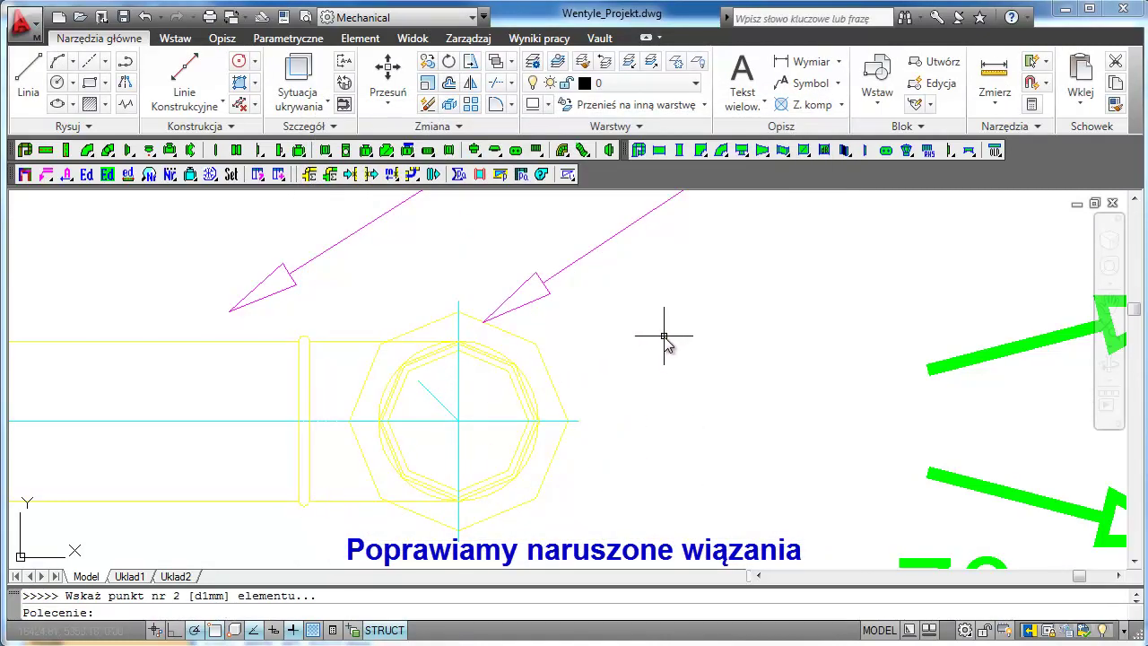
# Step: Recalculate the installation without errors and bring up highlighting of zero pressure-drop elements
pyautogui.click(458, 174)
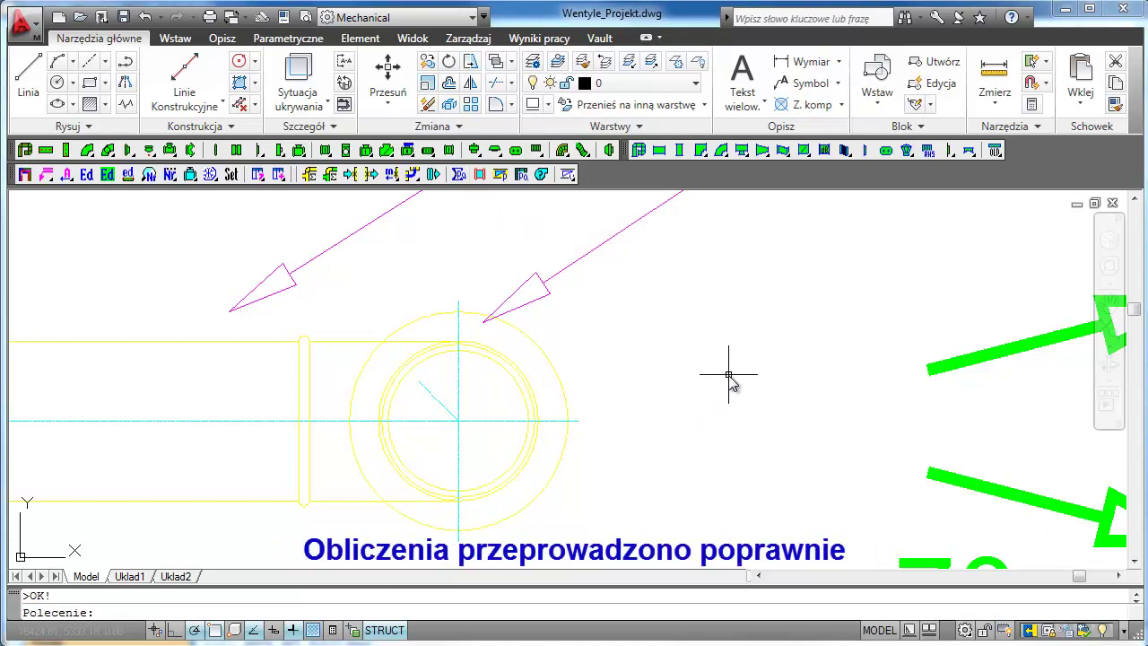
pyautogui.scroll(-3, 728, 375)
pyautogui.scroll(-3, 728, 375)
pyautogui.scroll(-3, 608, 378)
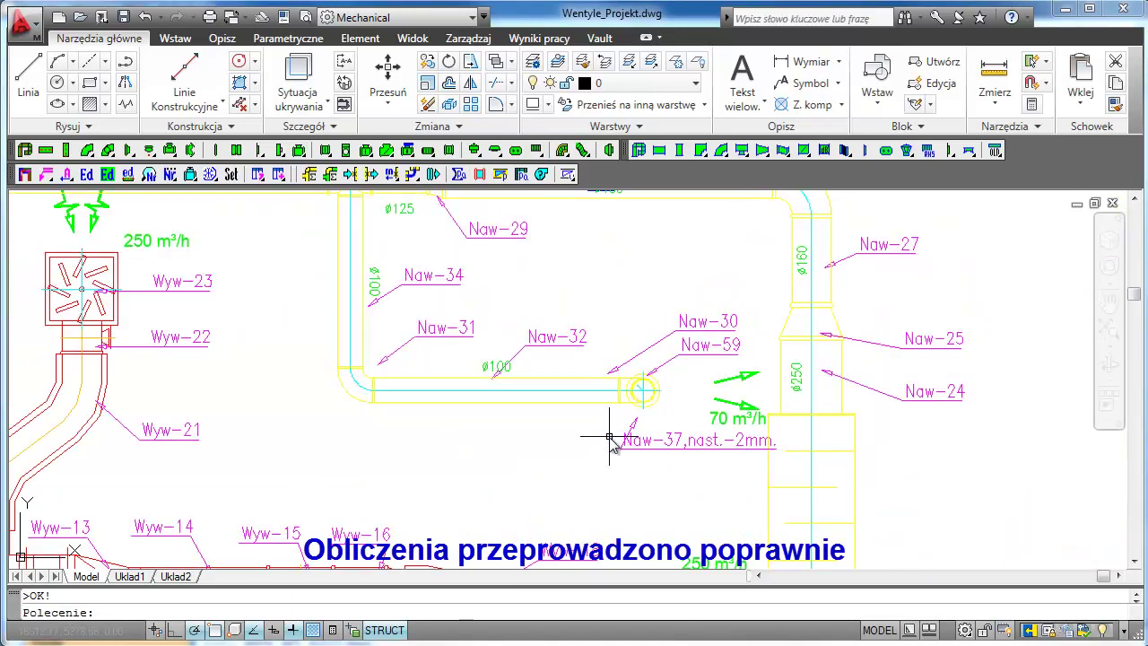
pyautogui.scroll(-2, 613, 386)
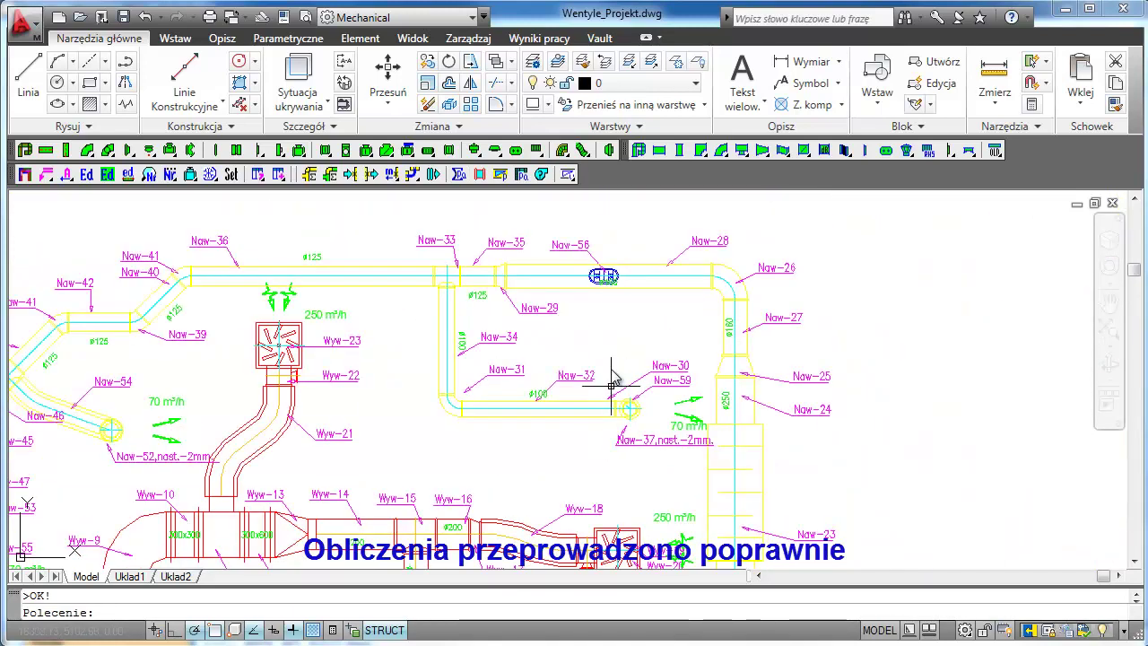
pyautogui.click(480, 175)
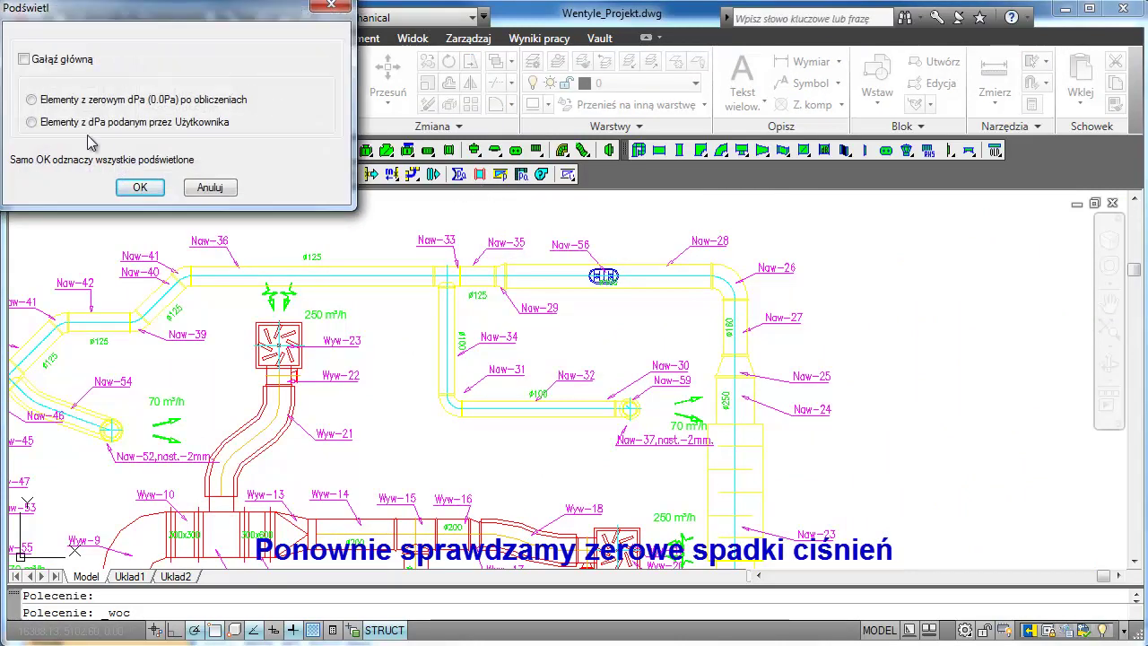